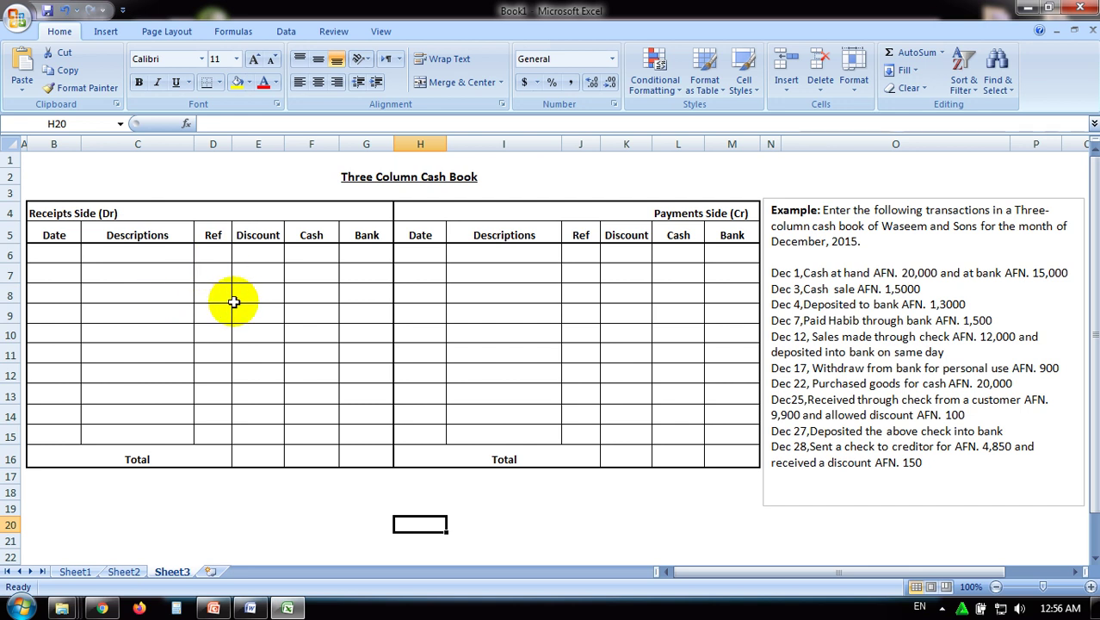
Step: Record the opening balance on the receipts side: 1-Dec, "To Balance b/d", cash 20,000 and bank 15,000
{"action": "left_click", "coordinate": [71, 259]}
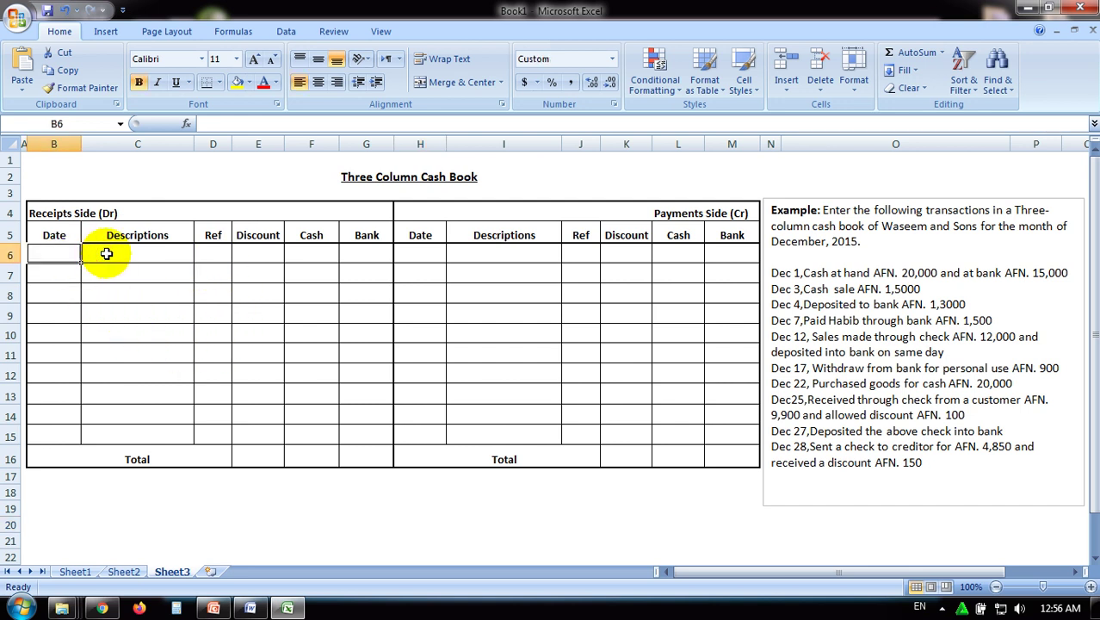
{"action": "type", "text": "1-Dec"}
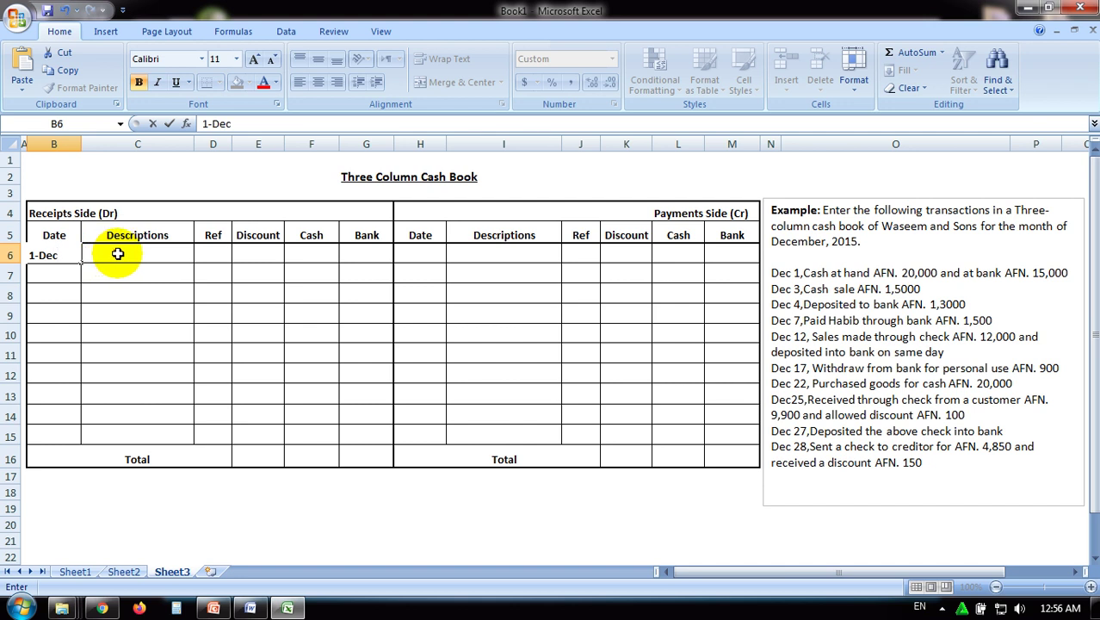
{"action": "left_click", "coordinate": [116, 254]}
{"action": "type", "text": "To B"}
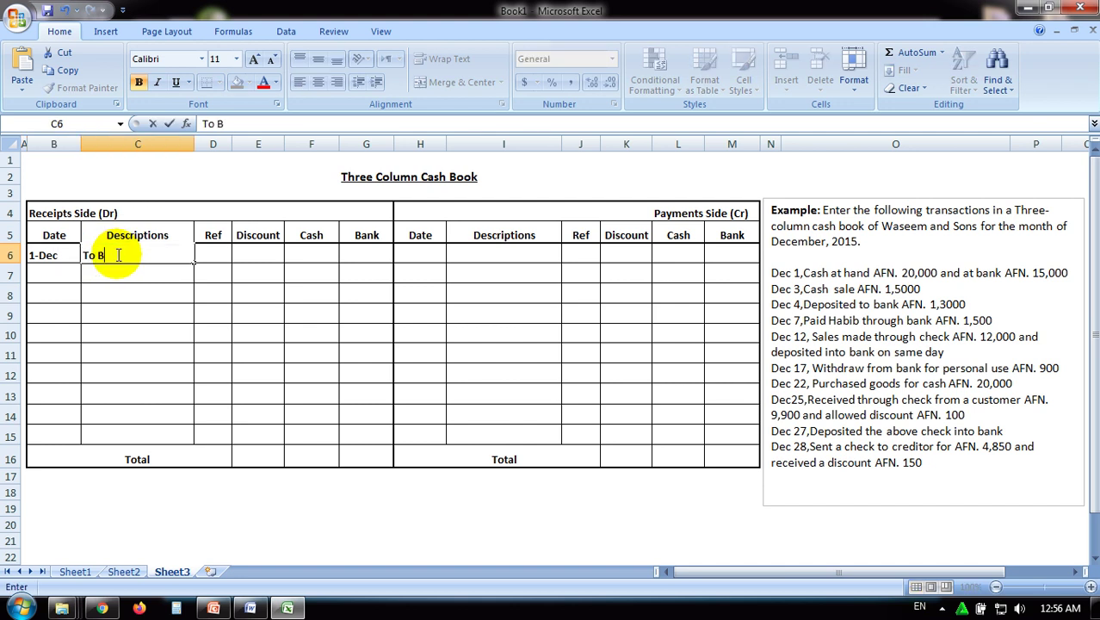
{"action": "type", "text": "alance b/d"}
{"action": "left_click", "coordinate": [299, 257]}
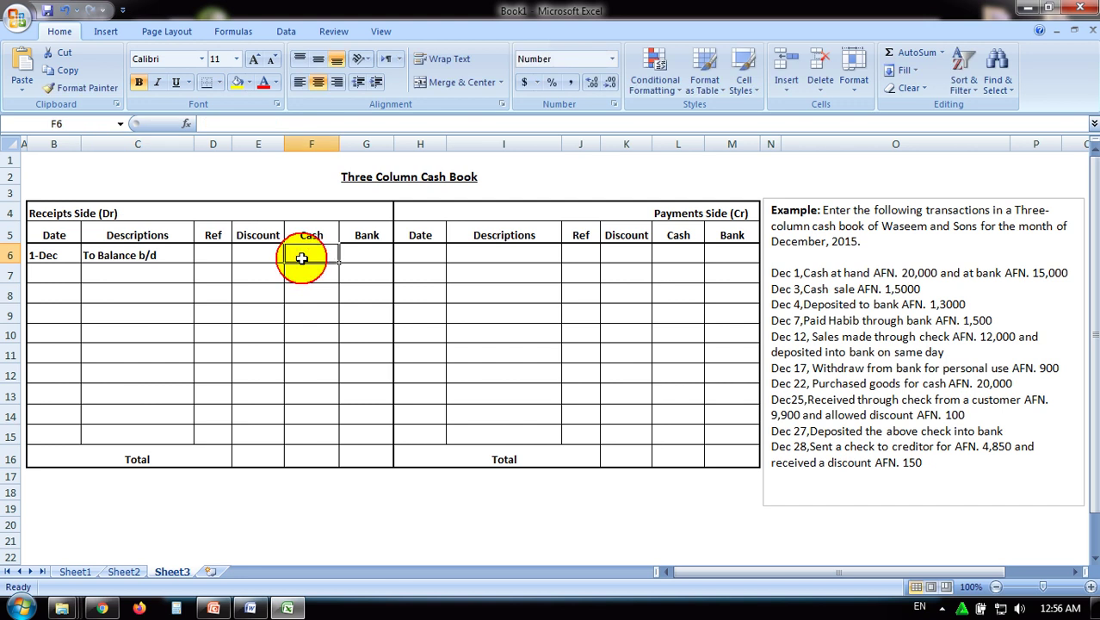
{"action": "type", "text": "20,000"}
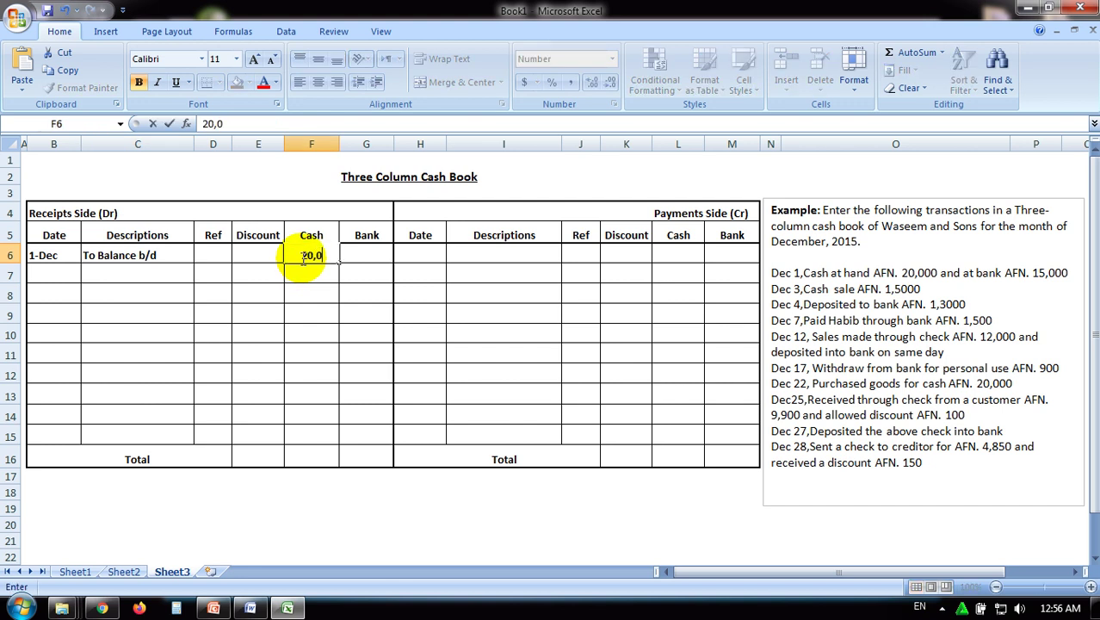
{"action": "left_click", "coordinate": [353, 254]}
{"action": "type", "text": "15,000"}
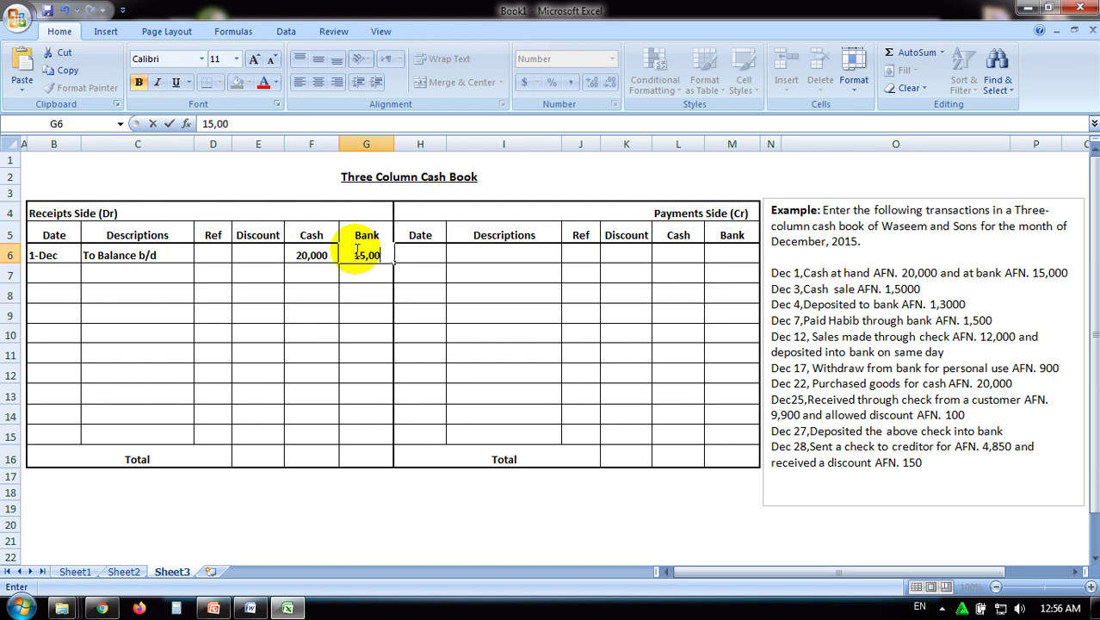
Step: Record the Dec 3 cash sale in the second receipts row: 3-Dec, "To Sales", cash 15,000
{"action": "left_click", "coordinate": [844, 289]}
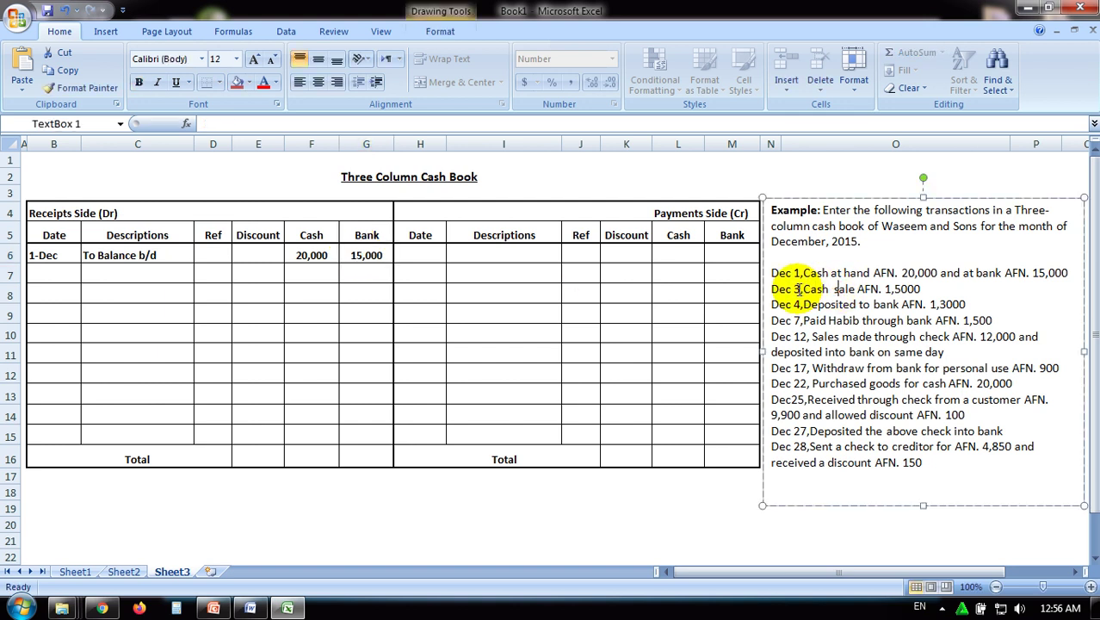
{"action": "left_click_drag", "start_coordinate": [772, 291], "coordinate": [919, 293]}
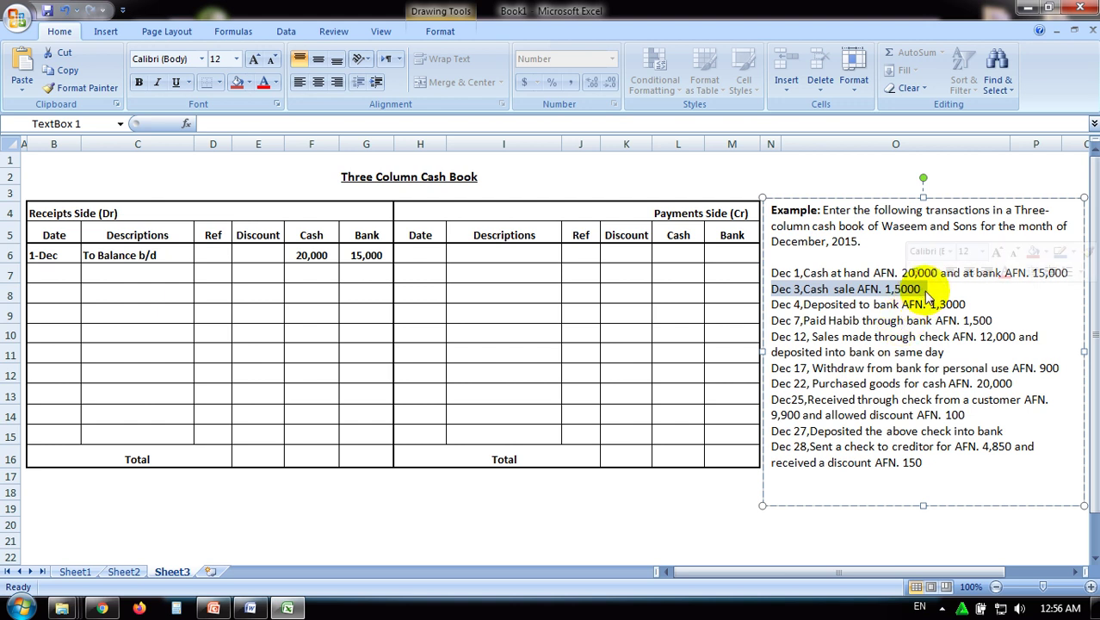
{"action": "left_click", "coordinate": [912, 289]}
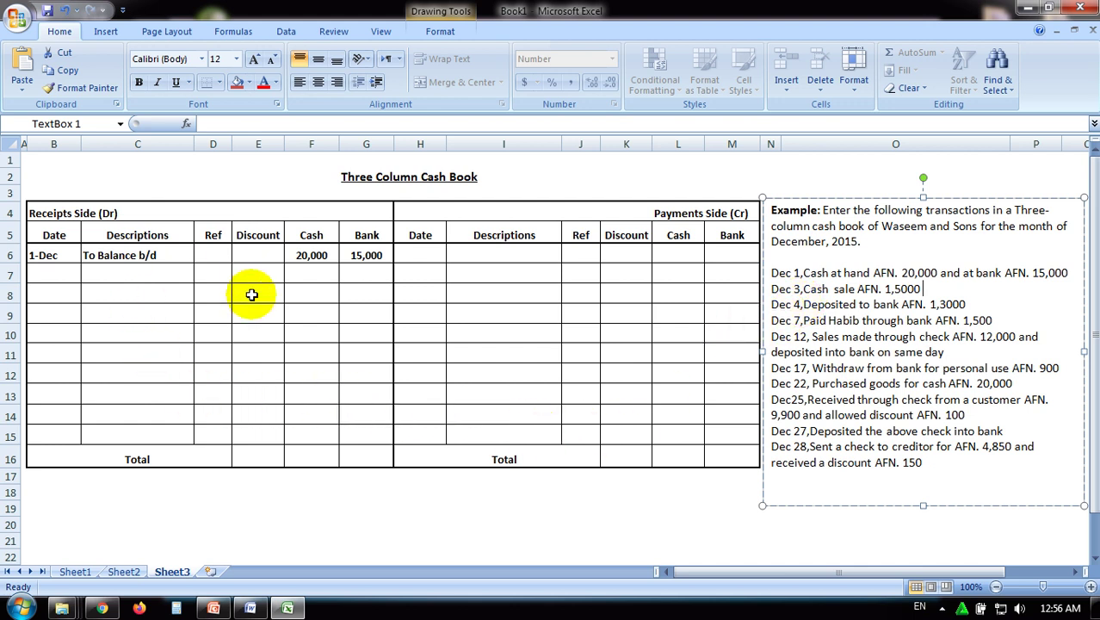
{"action": "left_click", "coordinate": [63, 273]}
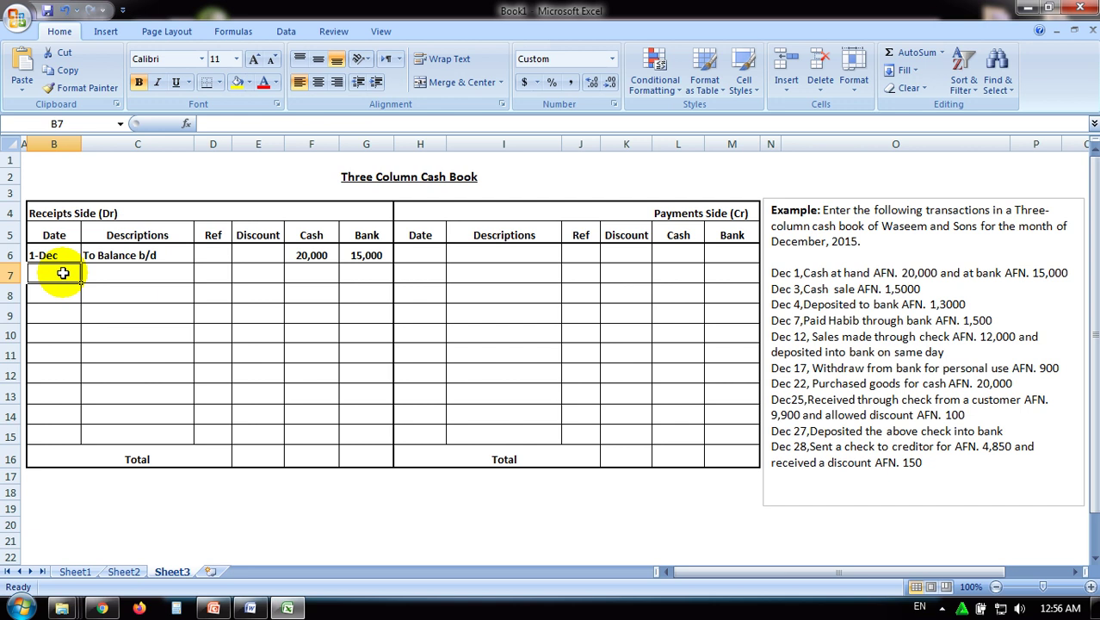
{"action": "type", "text": "3-Dec"}
{"action": "left_click", "coordinate": [138, 278]}
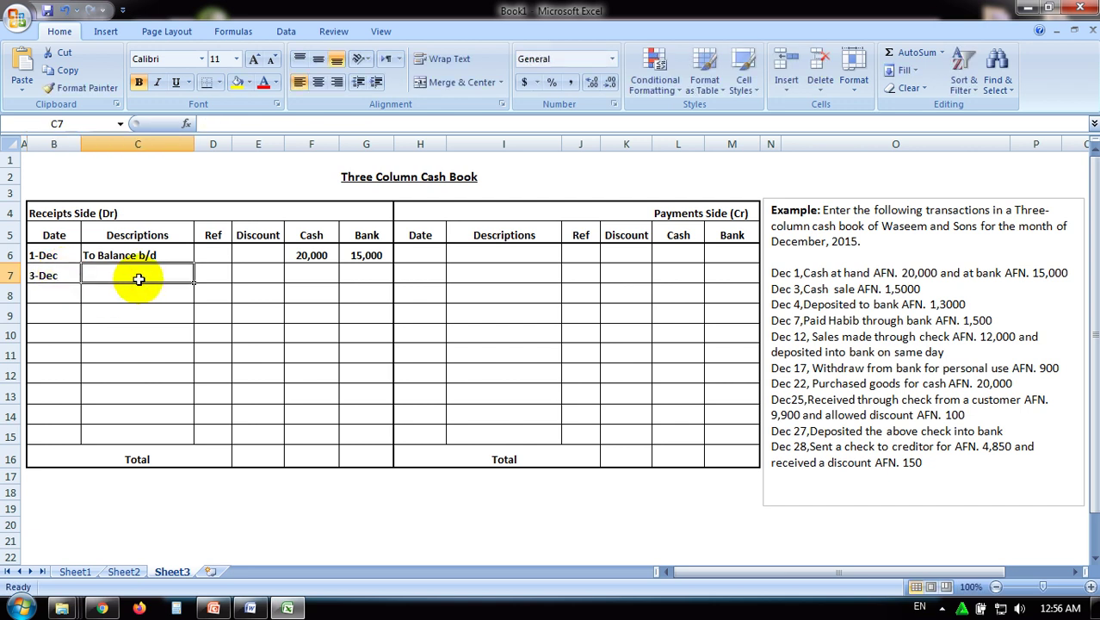
{"action": "type", "text": "To Sales"}
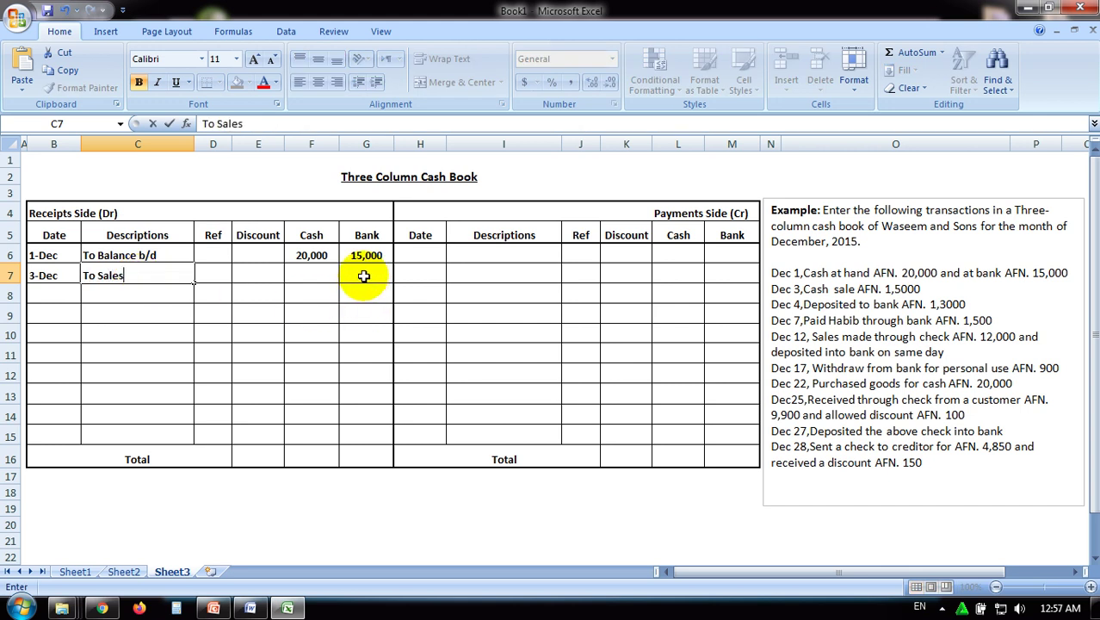
{"action": "left_click", "coordinate": [326, 278]}
{"action": "type", "text": "15,000"}
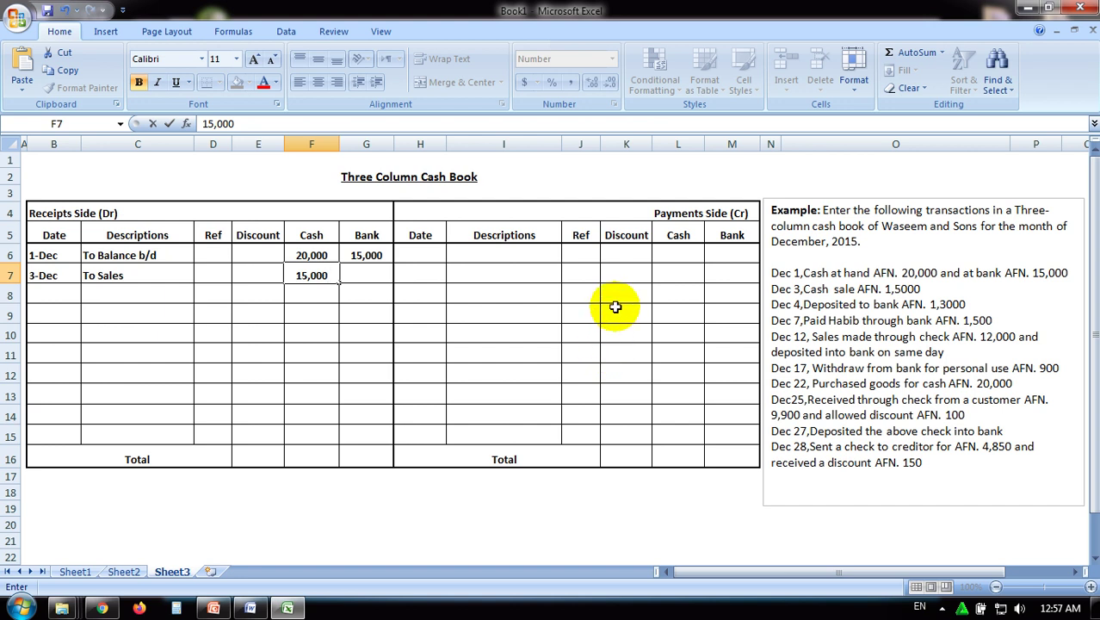
Step: Record the Dec 4 bank deposit in the first payments row: 4-Dec, "By Bank", cash 13,000
{"action": "left_click", "coordinate": [430, 255]}
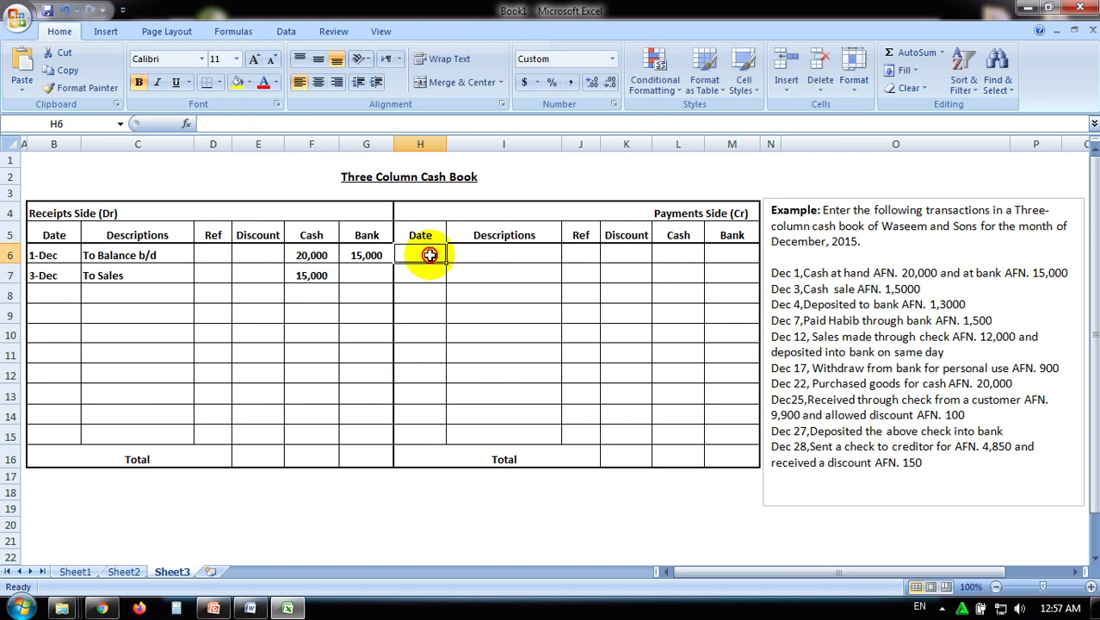
{"action": "type", "text": "4"}
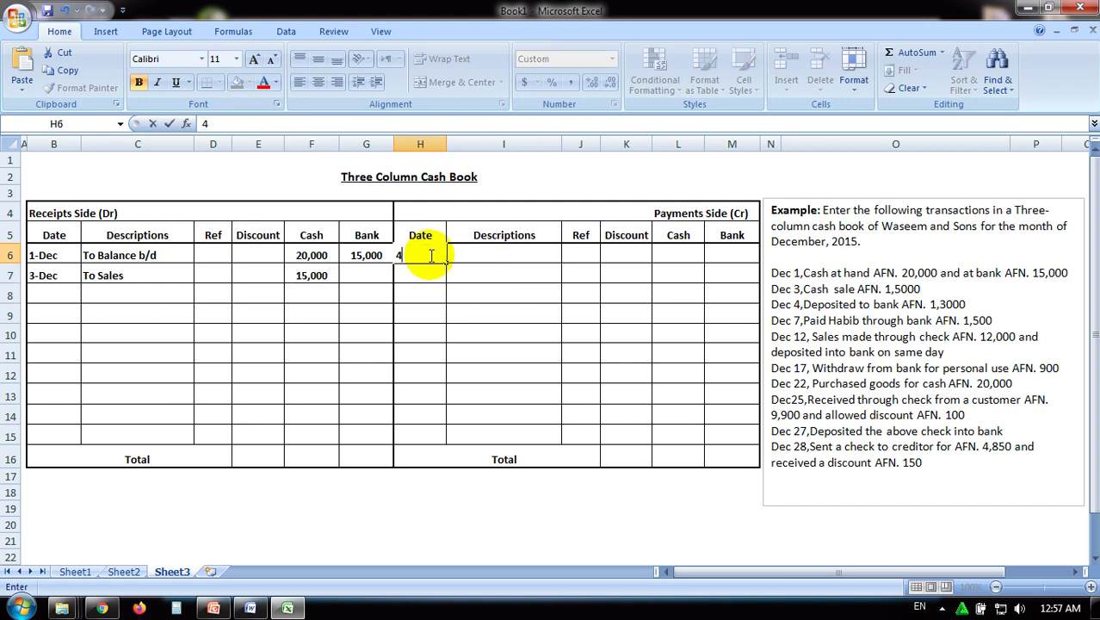
{"action": "type", "text": "-Dec"}
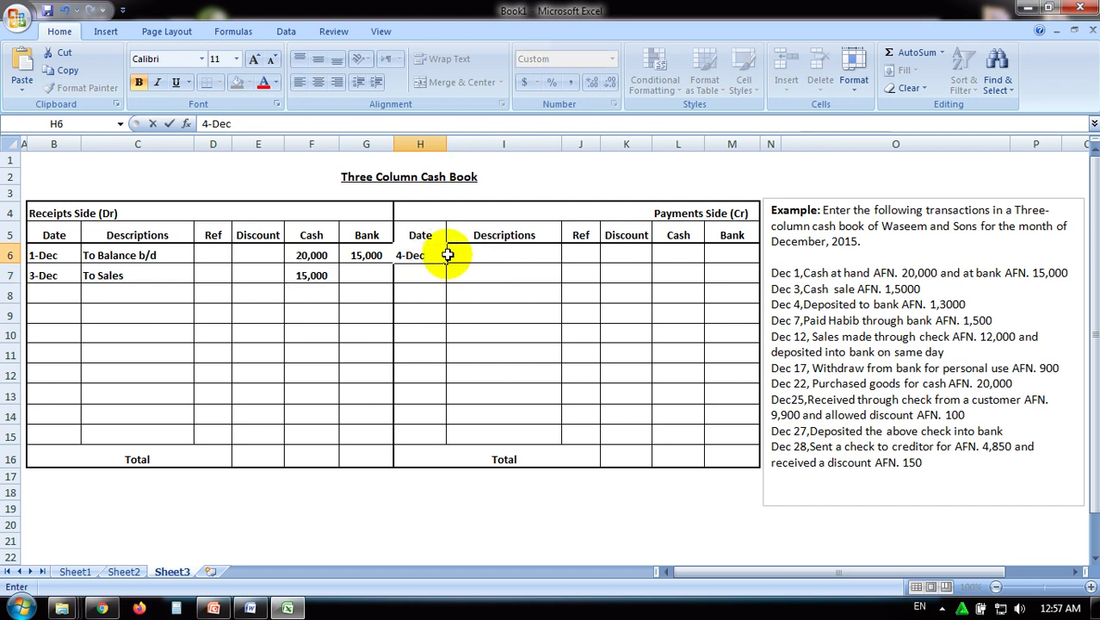
{"action": "left_click", "coordinate": [688, 258]}
{"action": "type", "text": "1"}
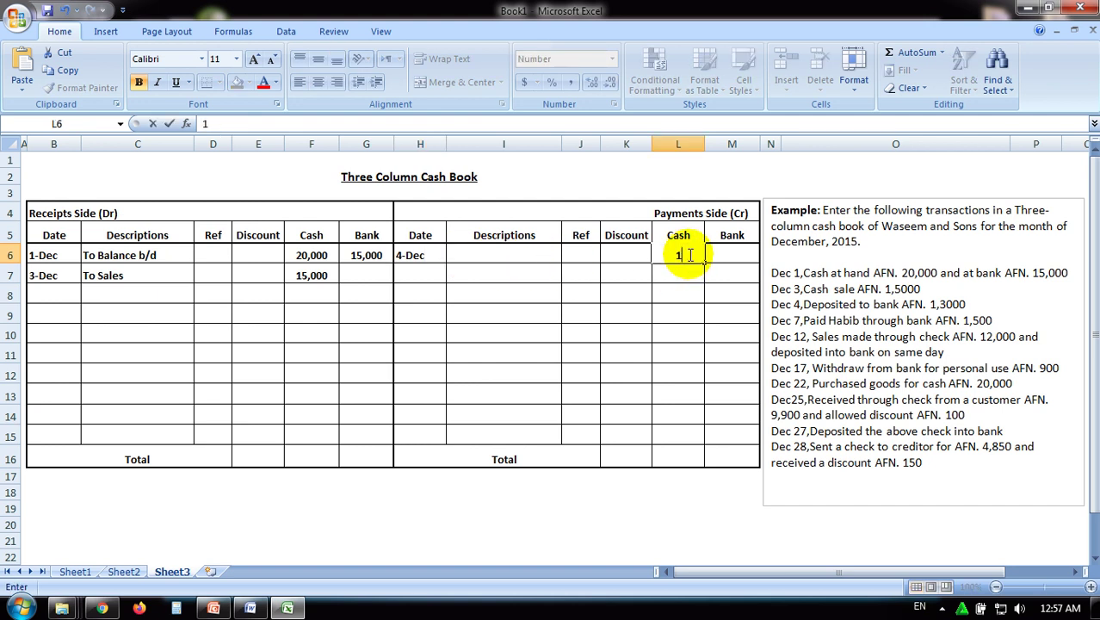
{"action": "type", "text": "3,000"}
{"action": "left_click", "coordinate": [534, 259]}
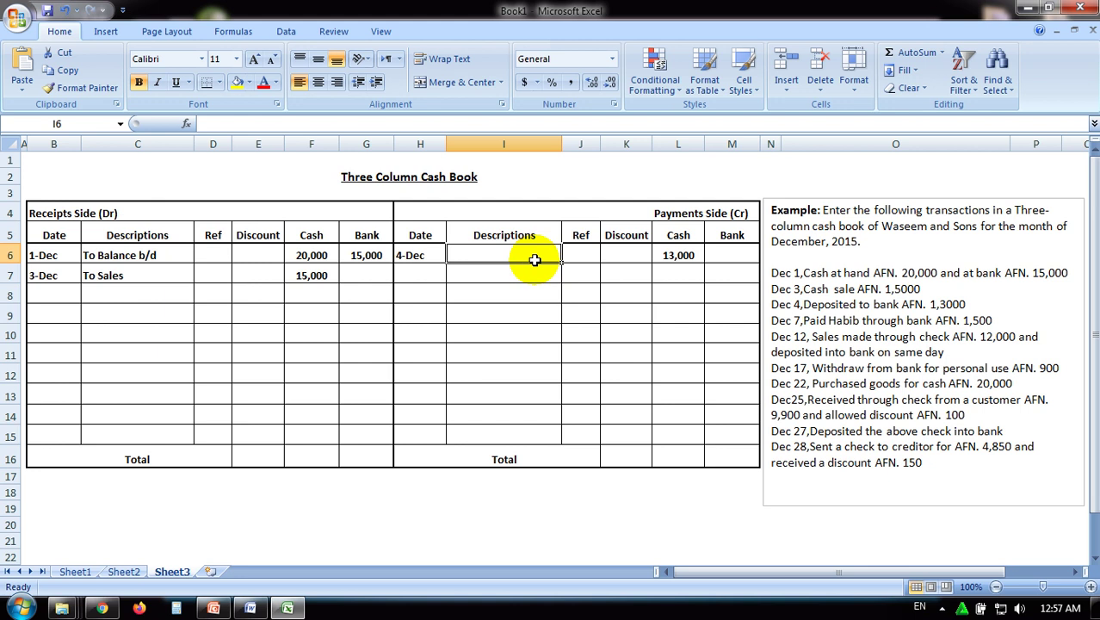
{"action": "type", "text": "By Bank"}
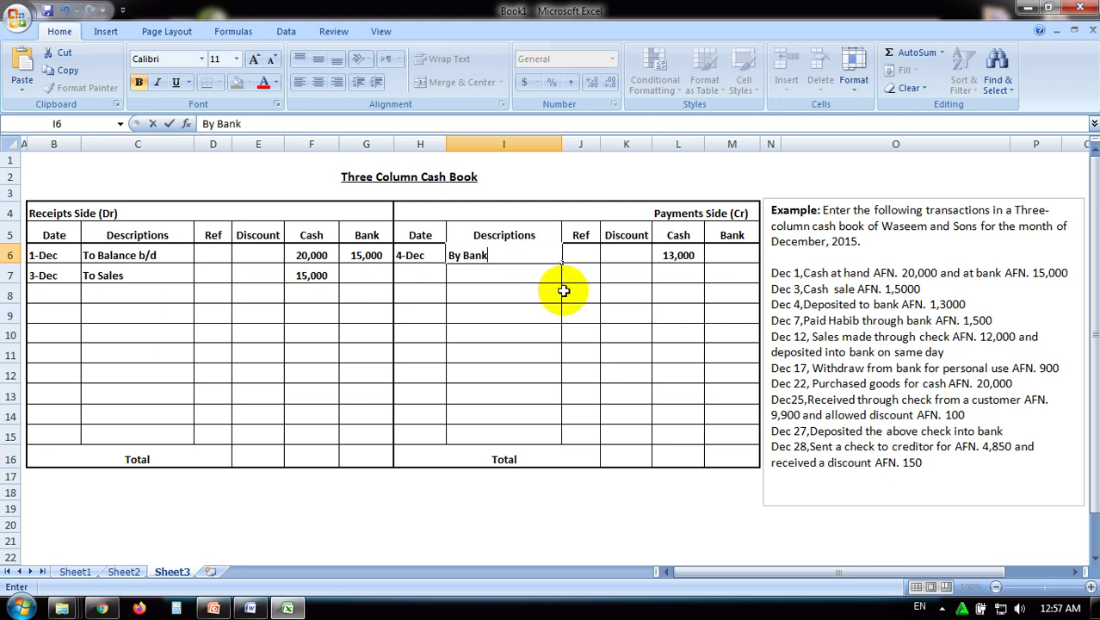
{"action": "left_click", "coordinate": [536, 282]}
{"action": "left_click", "coordinate": [668, 251]}
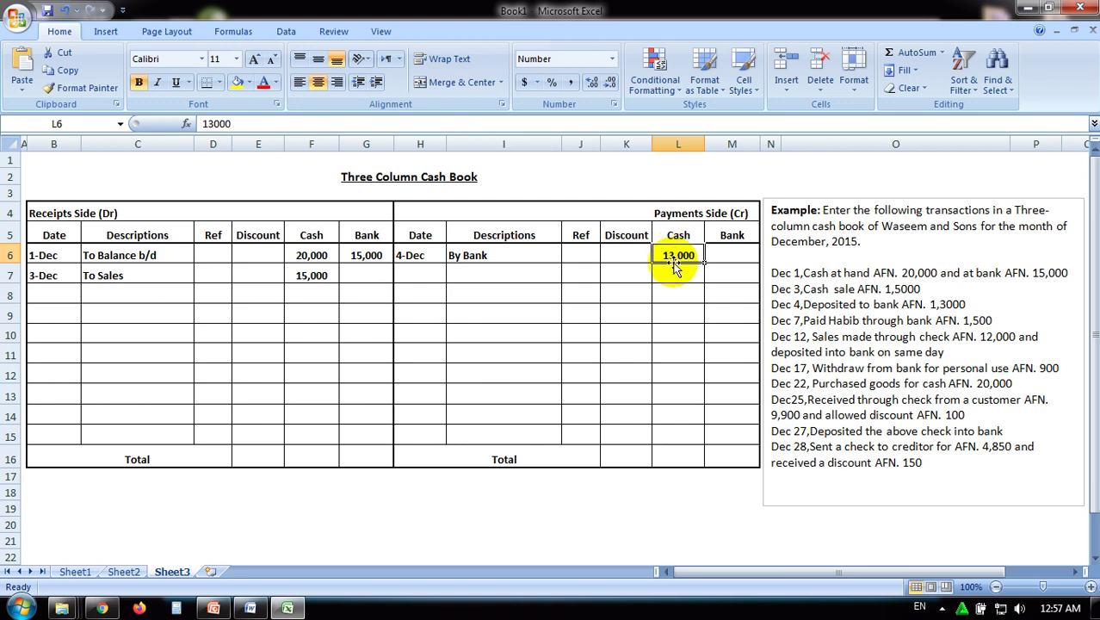
Step: Record the matching deposit entry in the third receipts row: 4-Dec, "To Cash", bank 13,000
{"action": "left_click", "coordinate": [372, 294]}
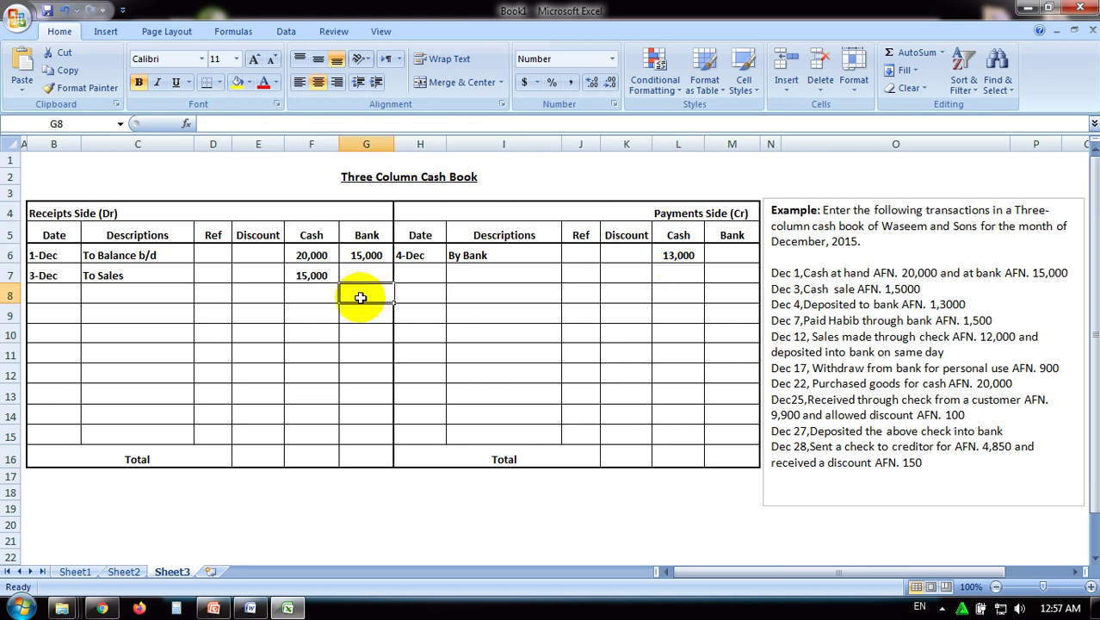
{"action": "left_click", "coordinate": [68, 295]}
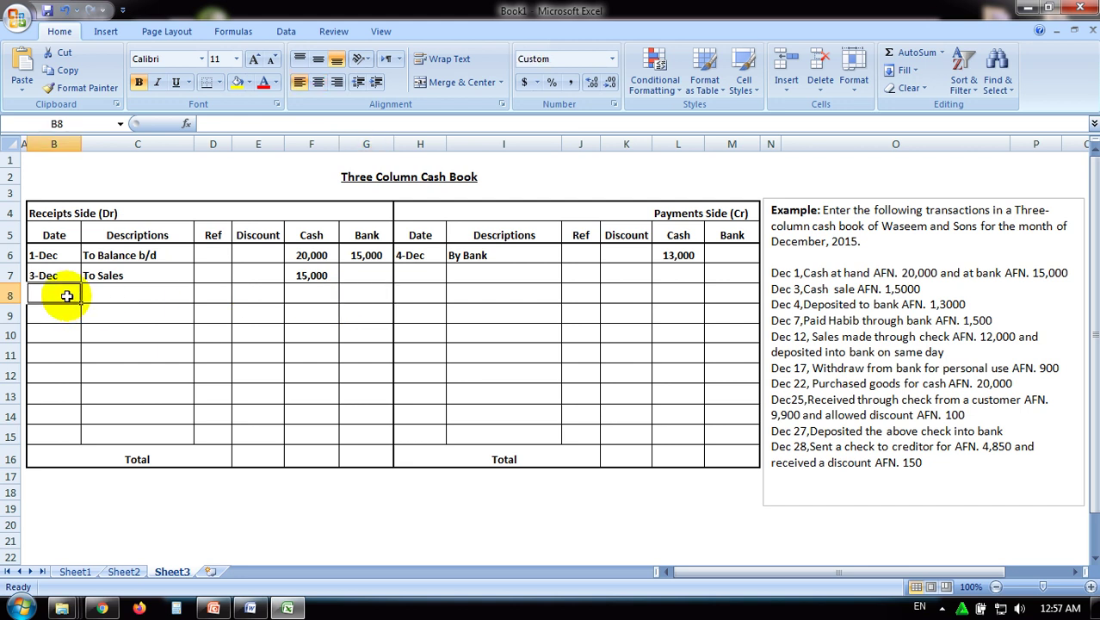
{"action": "type", "text": "4-Dec"}
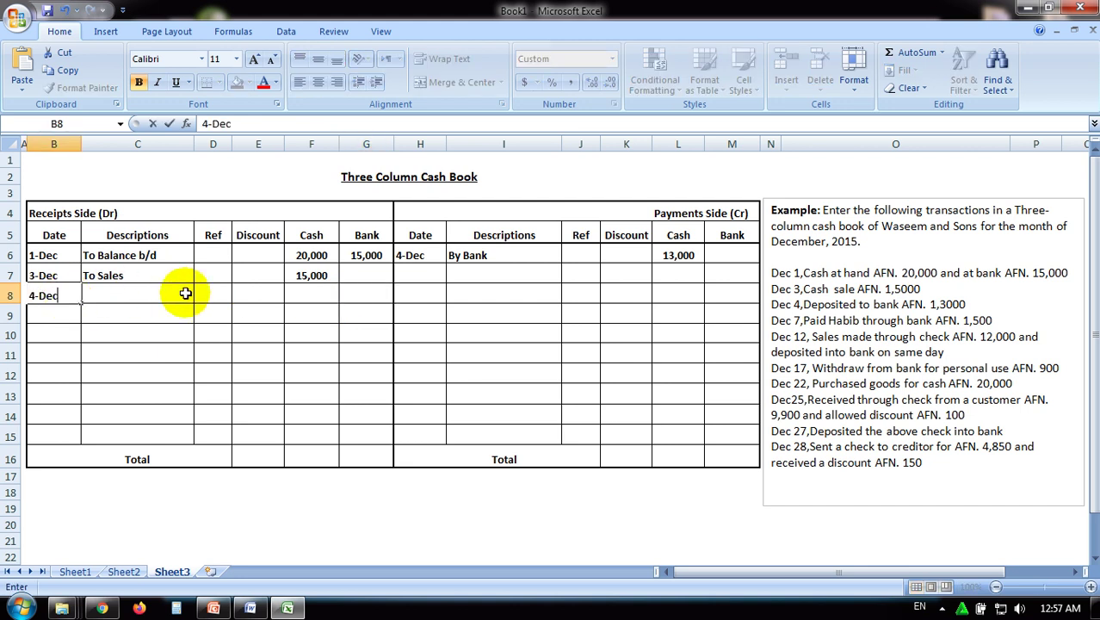
{"action": "left_click", "coordinate": [378, 292]}
{"action": "type", "text": "1"}
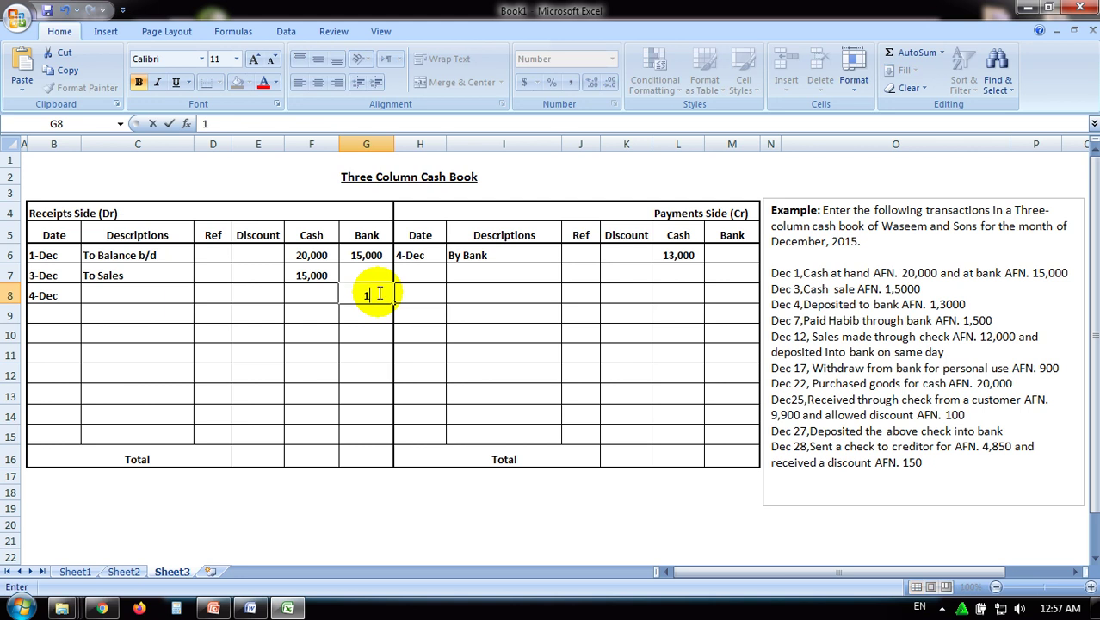
{"action": "type", "text": "3,000"}
{"action": "left_click", "coordinate": [170, 296]}
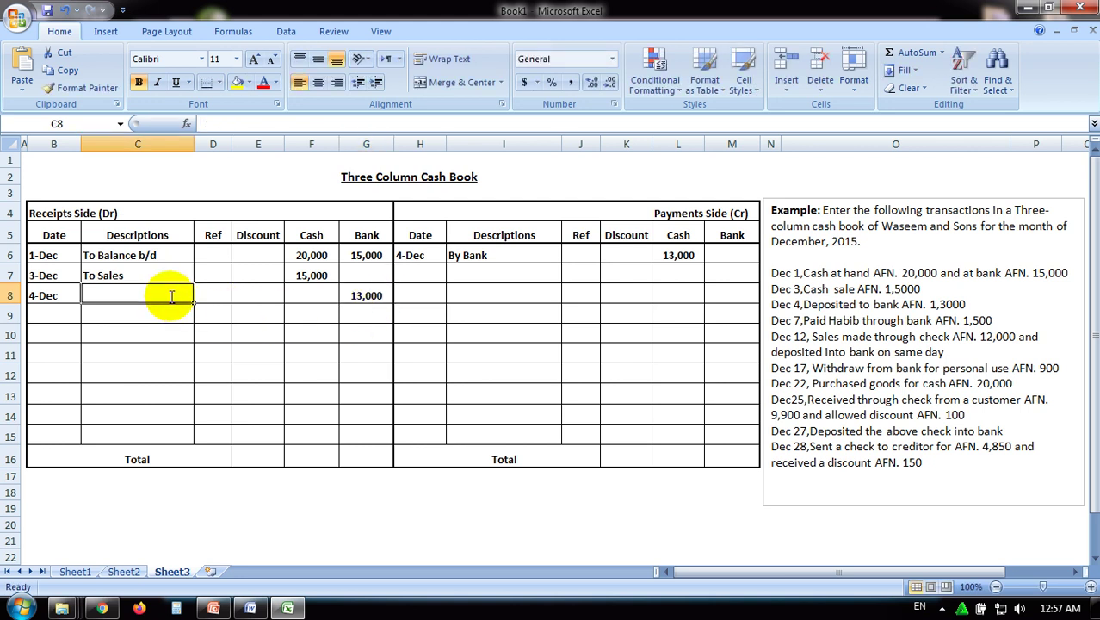
{"action": "type", "text": "To Cash"}
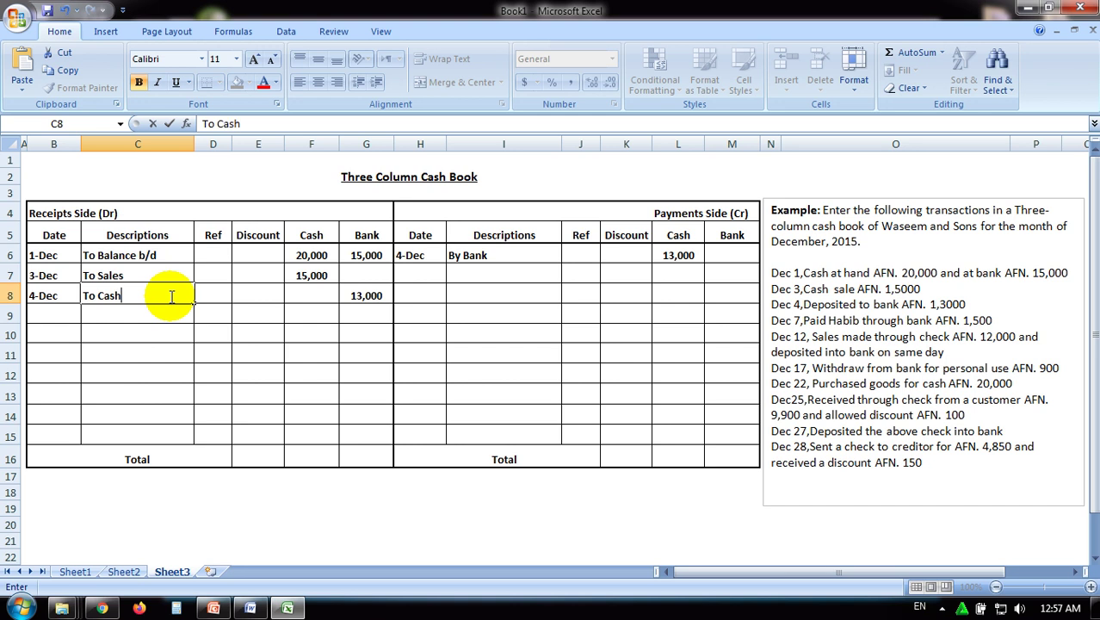
{"action": "left_click", "coordinate": [213, 315]}
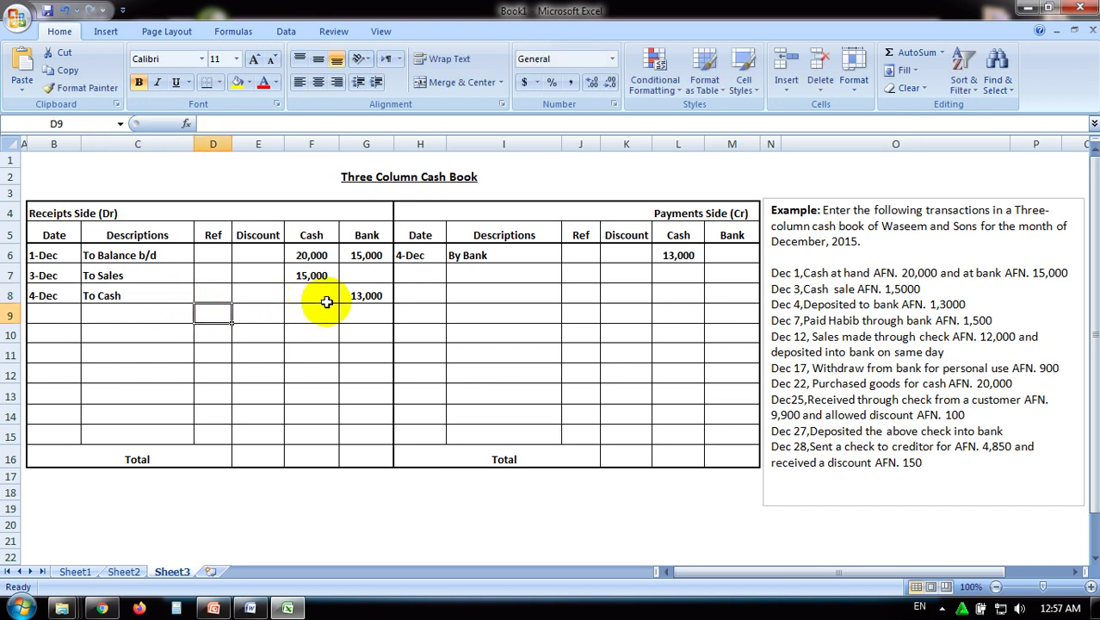
Step: Compare the two 4-Dec deposit entries, checking the receipts-side bank amount against the payments-side cash amount
{"action": "left_click", "coordinate": [362, 295]}
{"action": "left_click", "coordinate": [142, 295]}
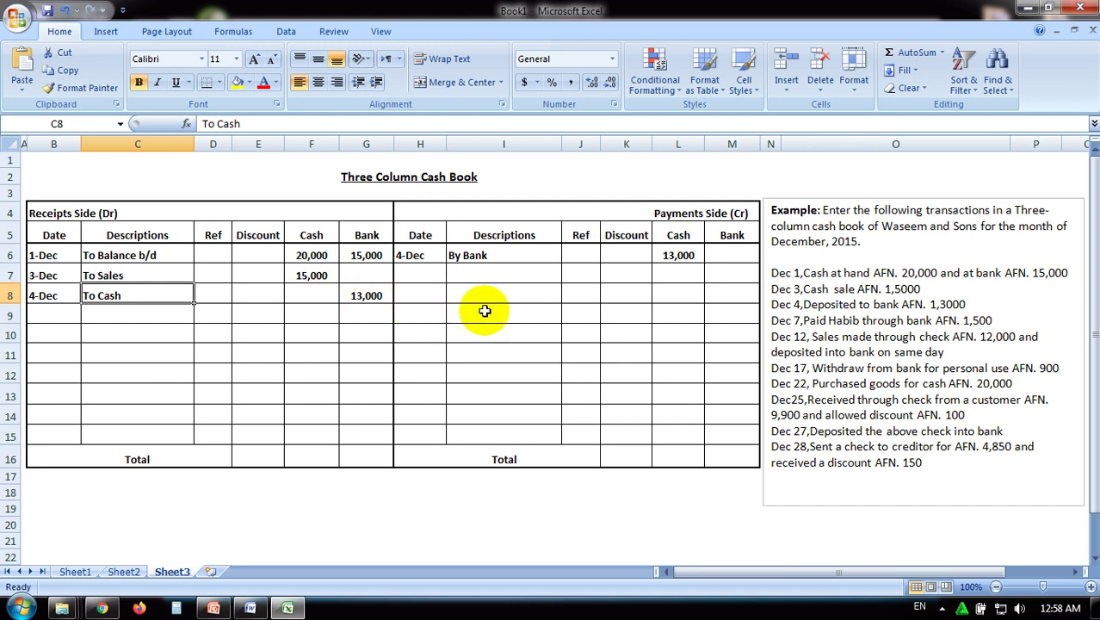
{"action": "left_click_drag", "start_coordinate": [407, 255], "coordinate": [695, 255]}
{"action": "left_click_drag", "start_coordinate": [74, 296], "coordinate": [360, 300]}
{"action": "left_click_drag", "start_coordinate": [689, 236], "coordinate": [686, 257]}
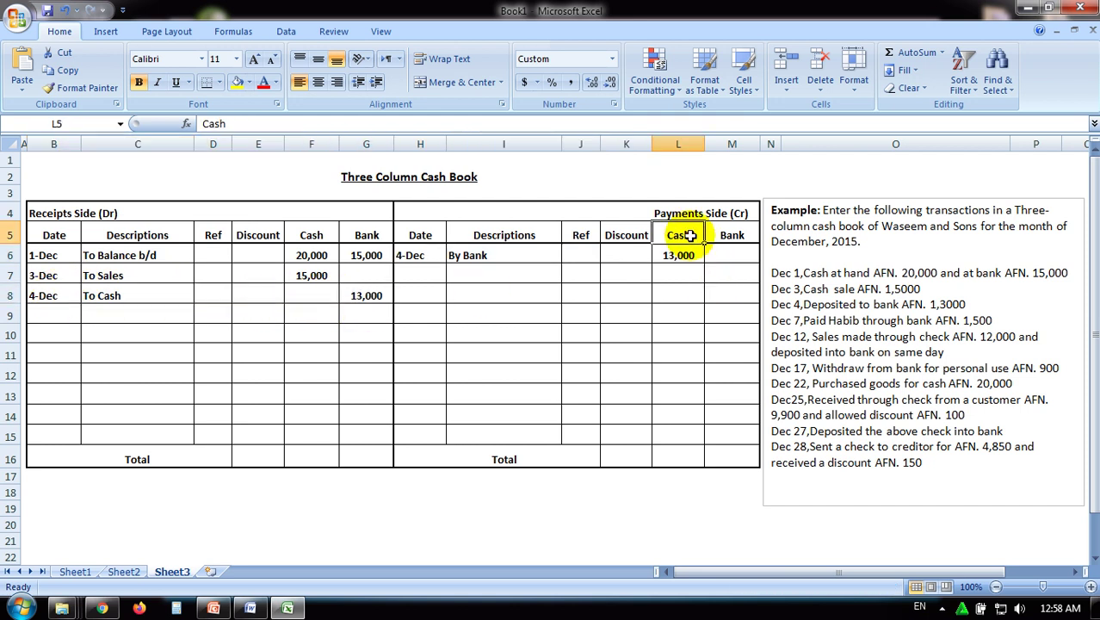
{"action": "left_click_drag", "start_coordinate": [366, 237], "coordinate": [375, 296]}
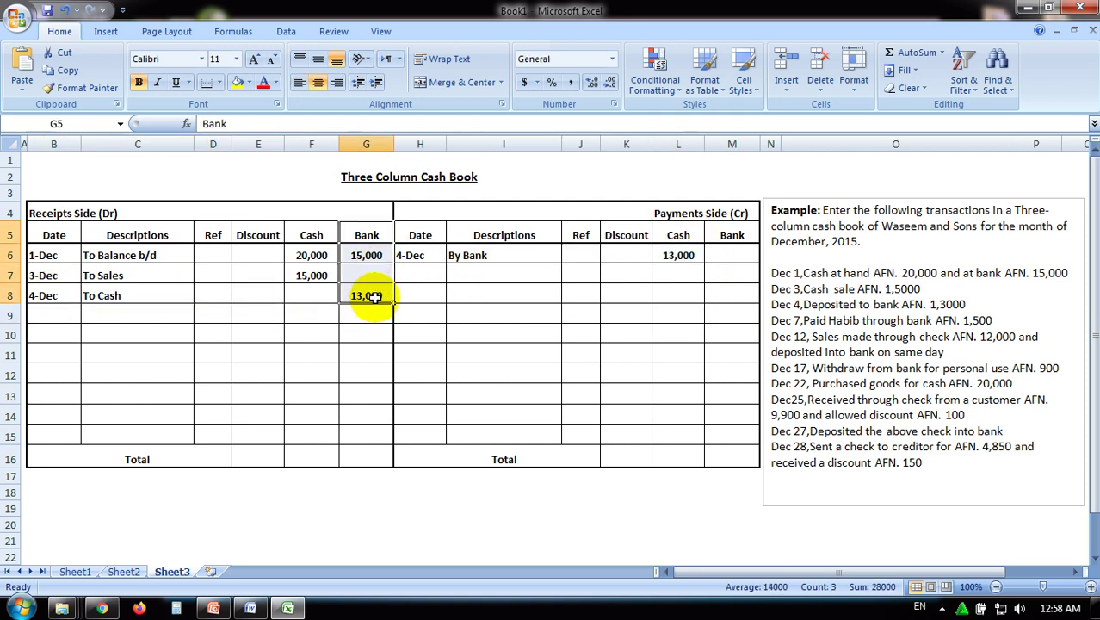
{"action": "left_click", "coordinate": [365, 296]}
{"action": "left_click", "coordinate": [668, 253]}
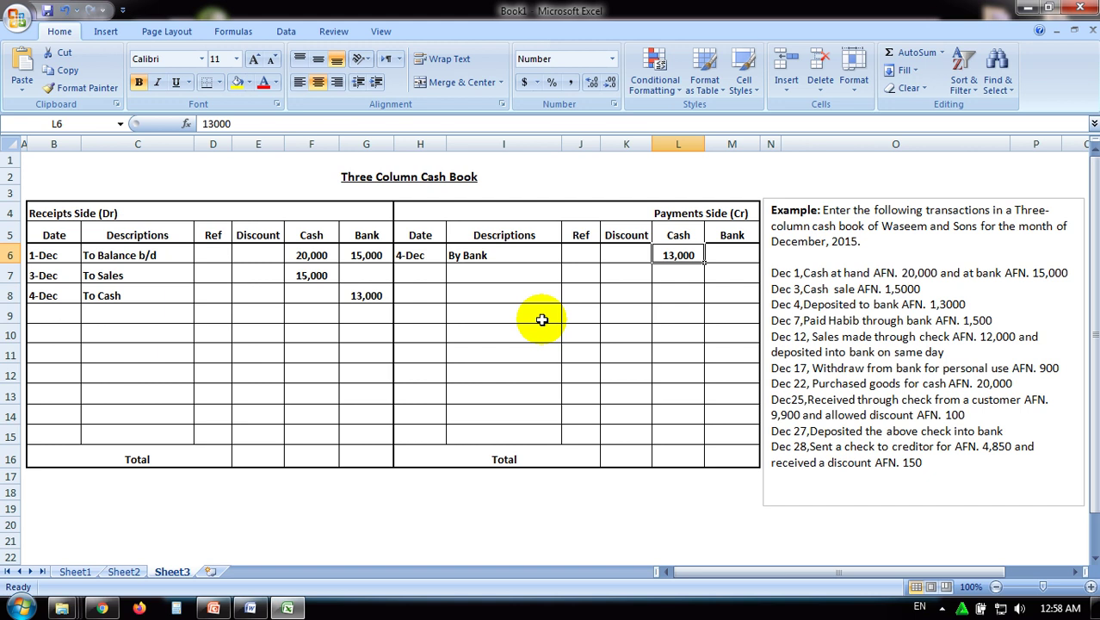
Step: Record the Dec 7 payment through bank in the second payments row: 7-Dec, "By A/P", bank 15,00
{"action": "left_click", "coordinate": [767, 320]}
{"action": "left_click_drag", "start_coordinate": [767, 320], "coordinate": [975, 320]}
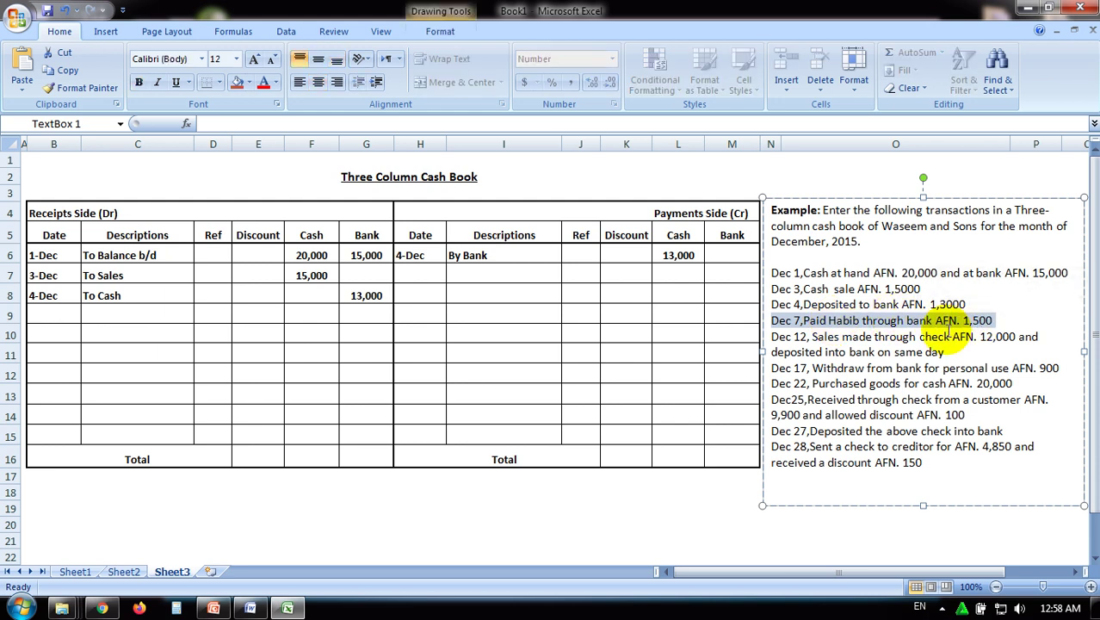
{"action": "left_click", "coordinate": [860, 354]}
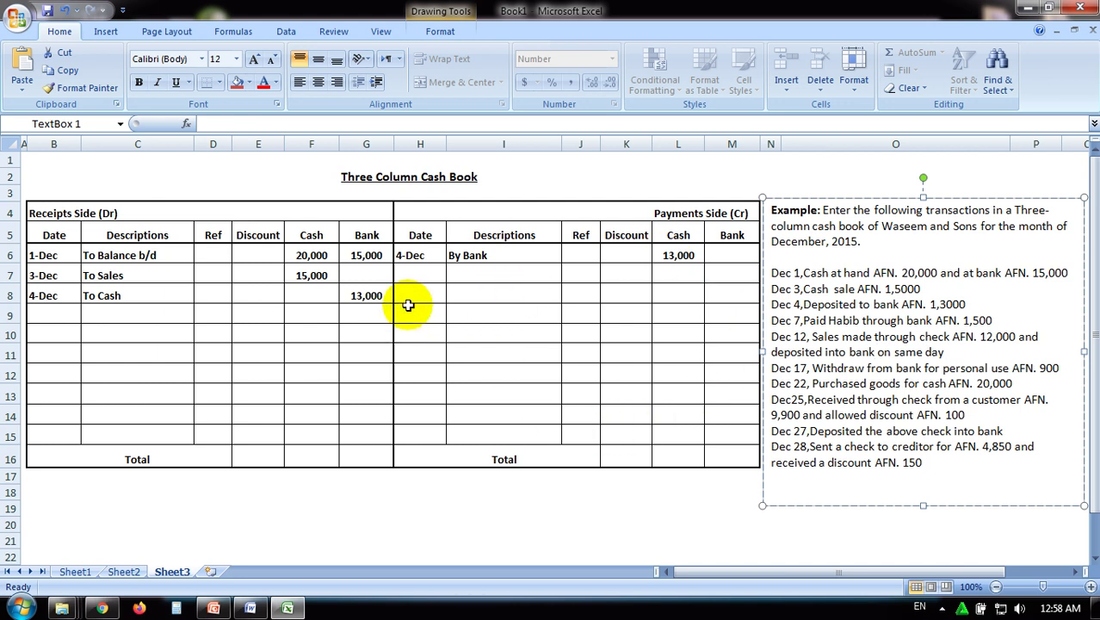
{"action": "left_click", "coordinate": [425, 276]}
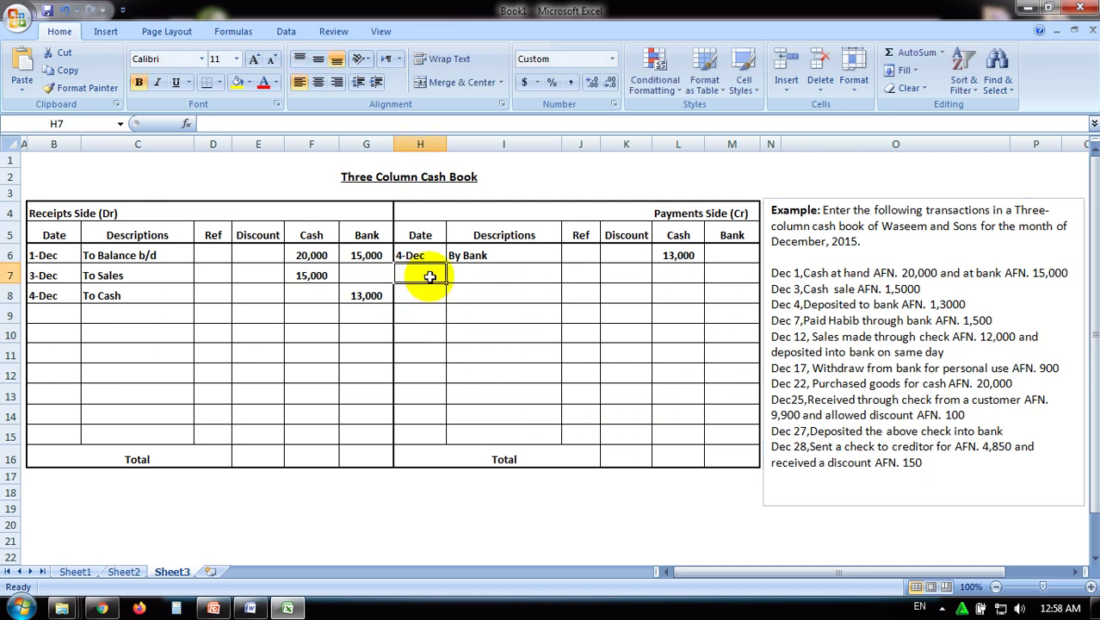
{"action": "type", "text": "7-Dec"}
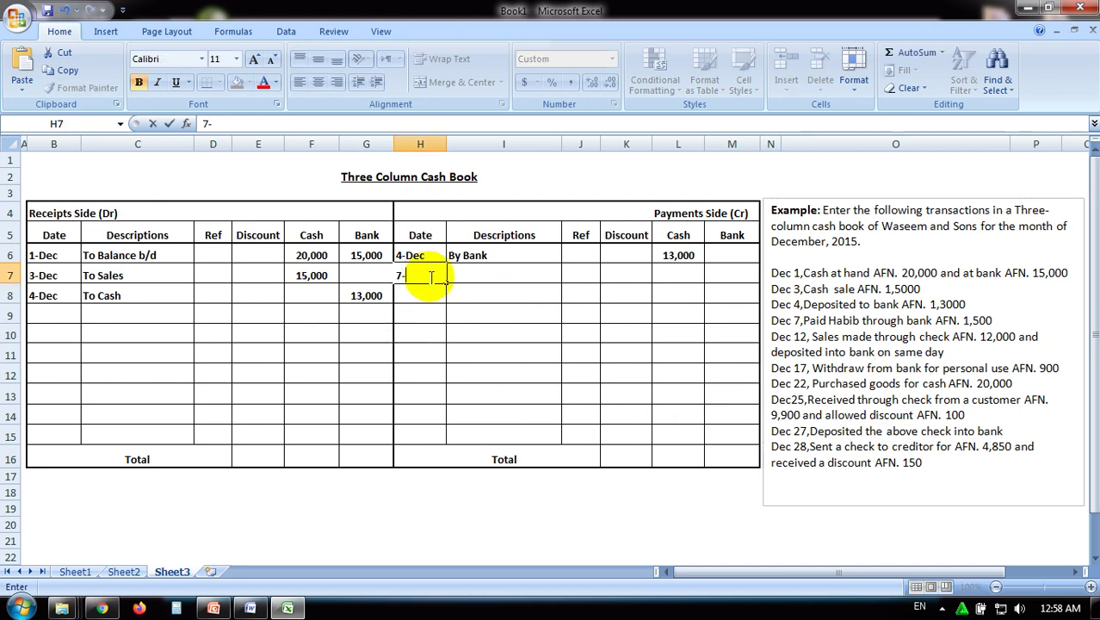
{"action": "left_click", "coordinate": [469, 273]}
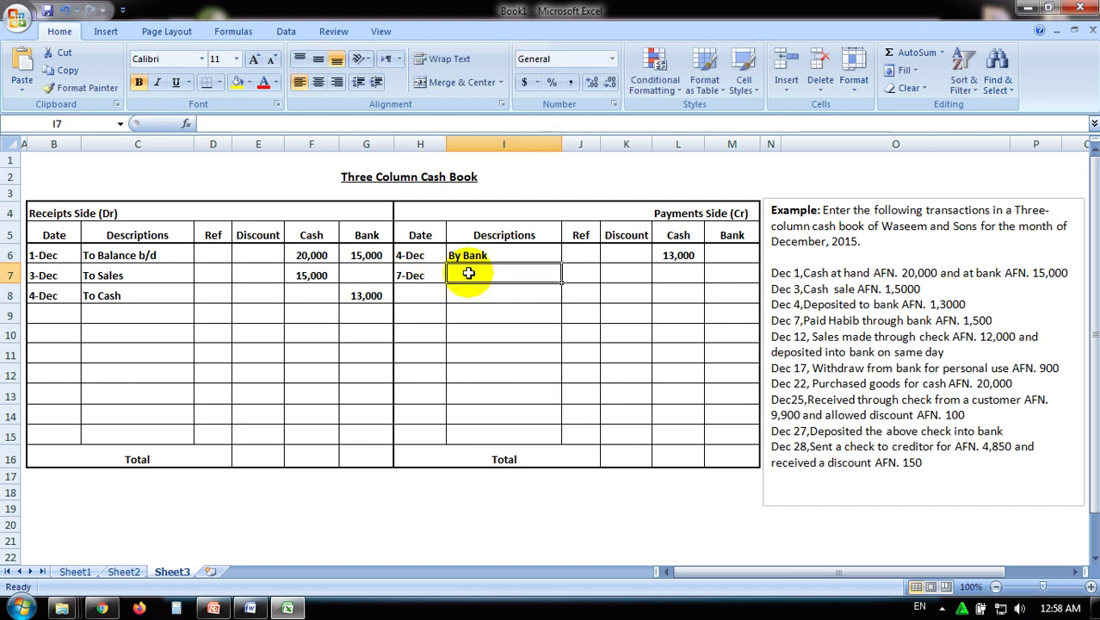
{"action": "type", "text": "By A/P"}
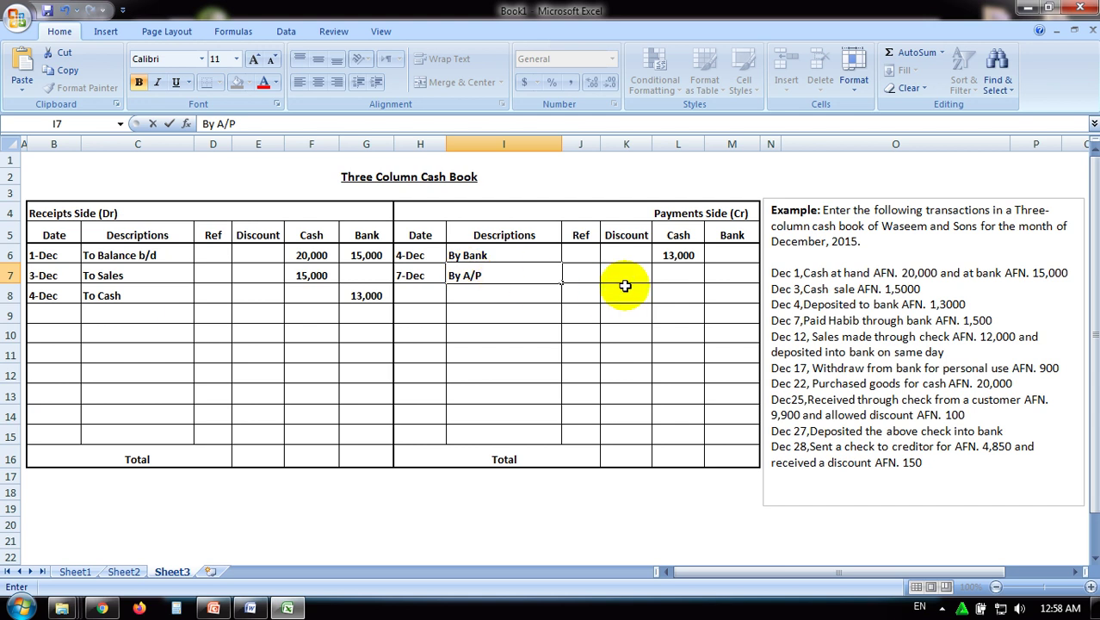
{"action": "left_click", "coordinate": [721, 275]}
{"action": "type", "text": "15,00"}
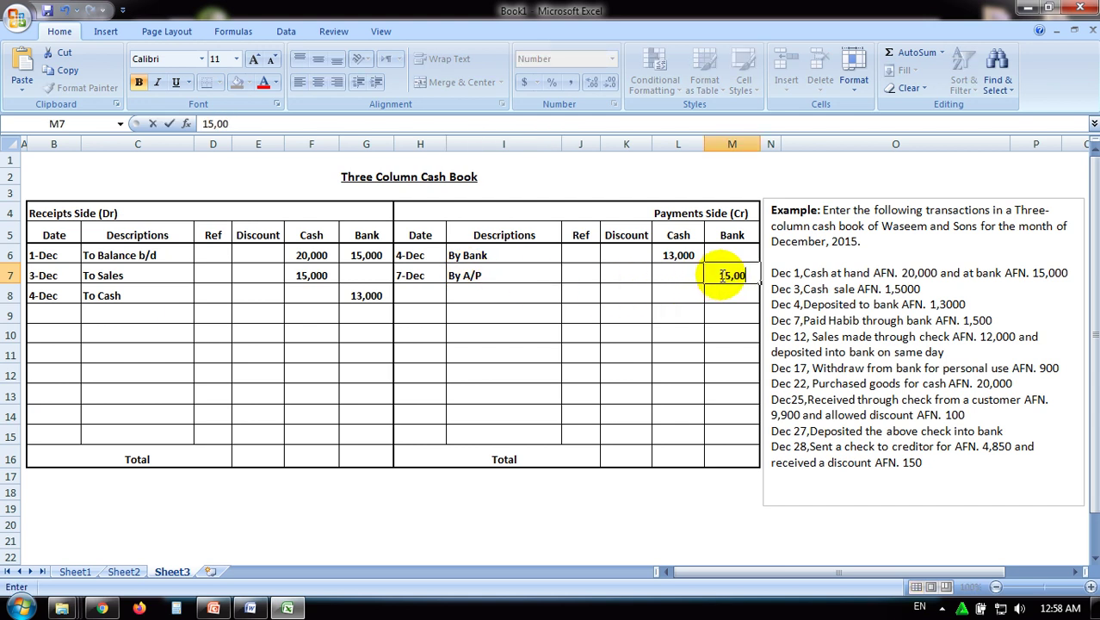
Step: Record the Dec 12 check sale deposited the same day in the fourth receipts row: 12-Dec, "To Sales", bank 12,000
{"action": "left_click", "coordinate": [853, 343]}
{"action": "left_click_drag", "start_coordinate": [793, 342], "coordinate": [952, 355]}
{"action": "left_click", "coordinate": [947, 357]}
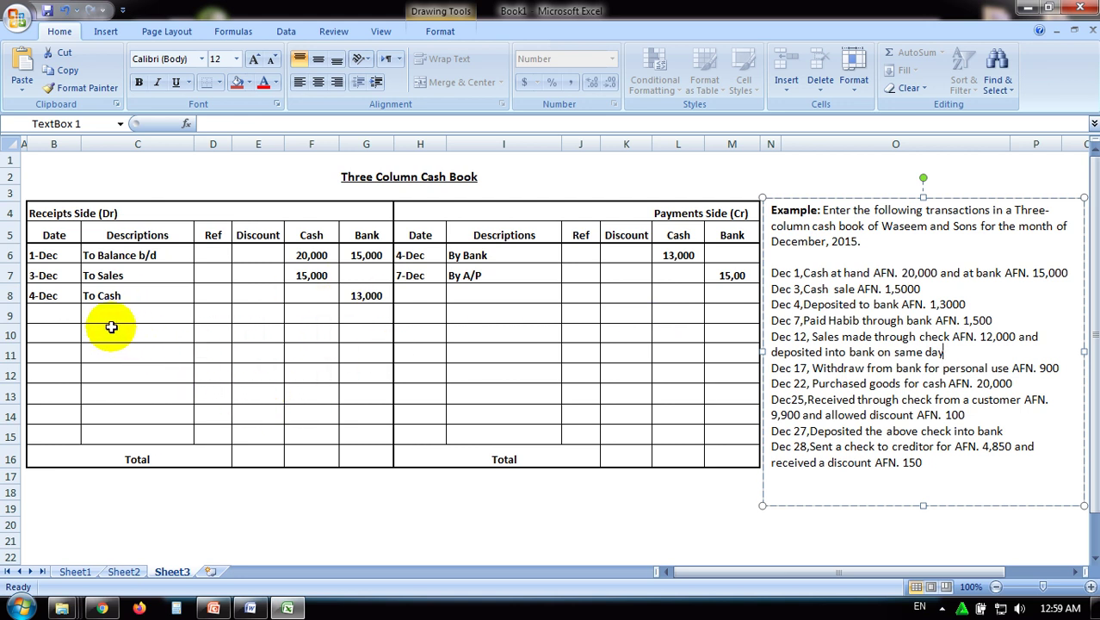
{"action": "left_click", "coordinate": [63, 315]}
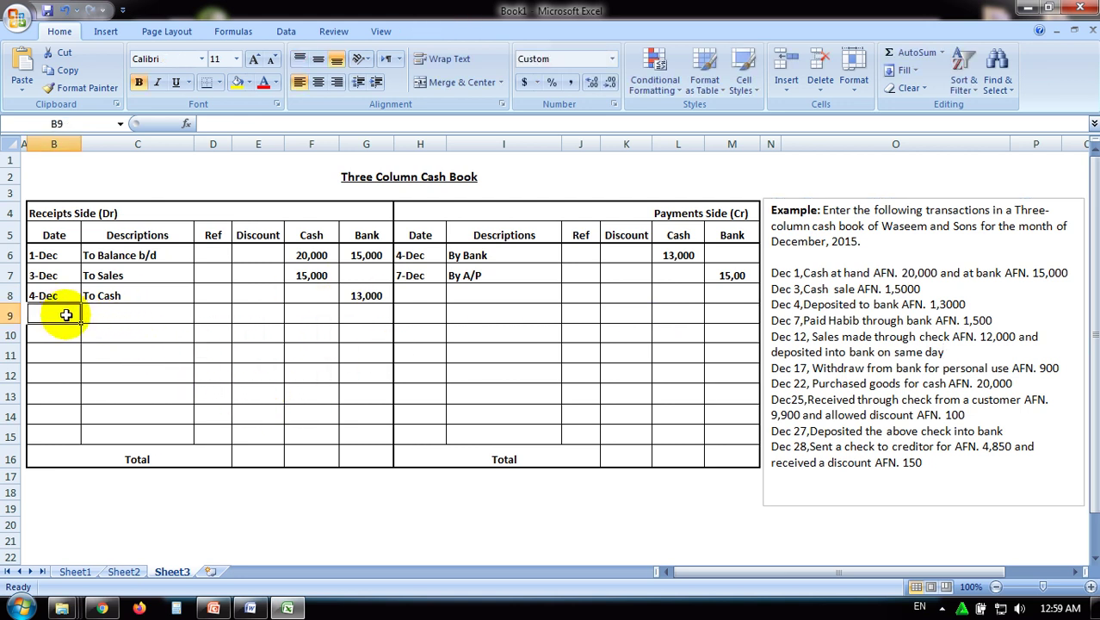
{"action": "type", "text": "12-Dec"}
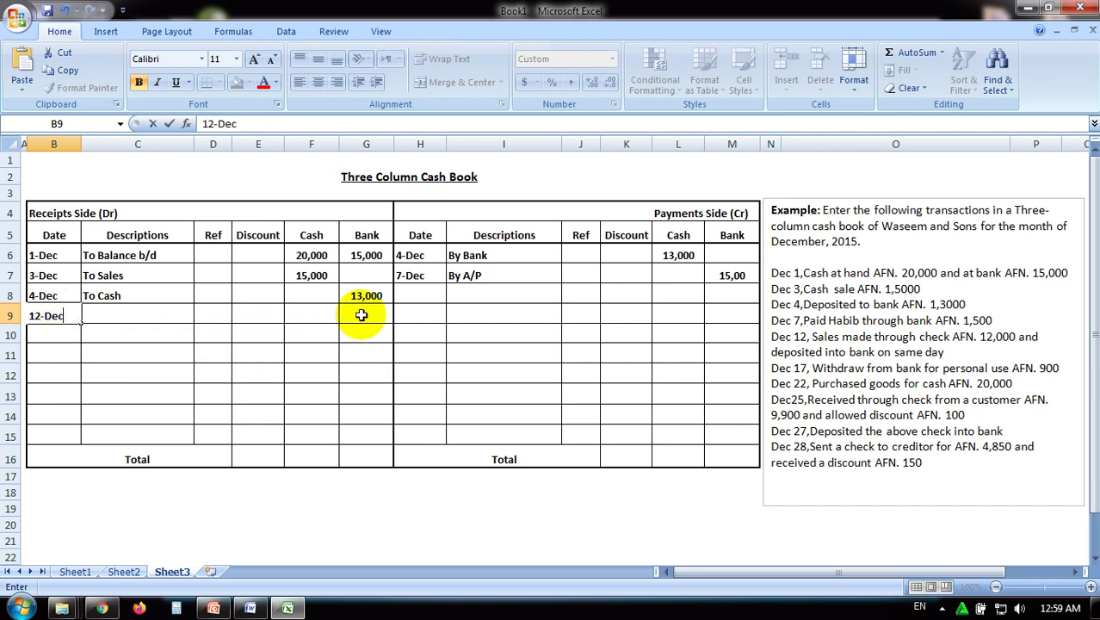
{"action": "left_click", "coordinate": [101, 311]}
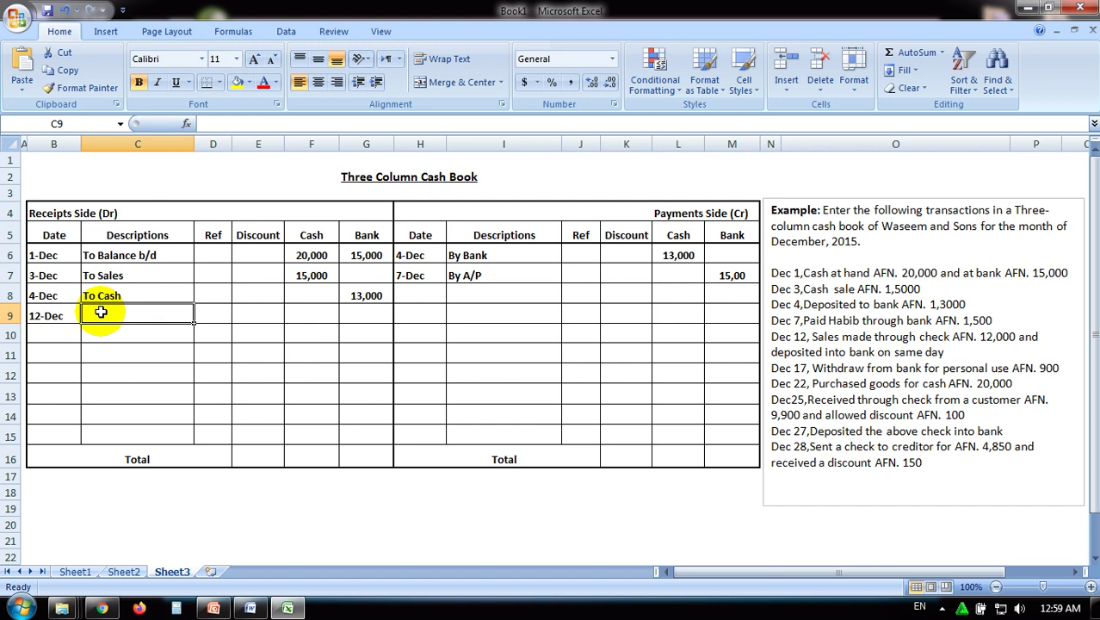
{"action": "type", "text": "To Sales"}
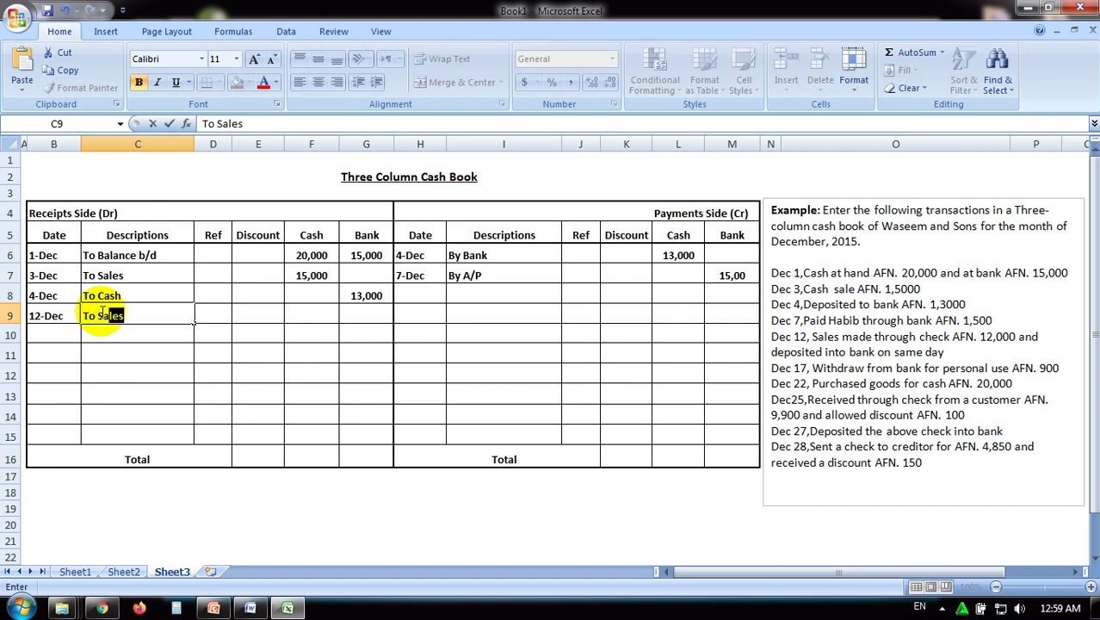
{"action": "left_click", "coordinate": [356, 315]}
{"action": "type", "text": "12,000"}
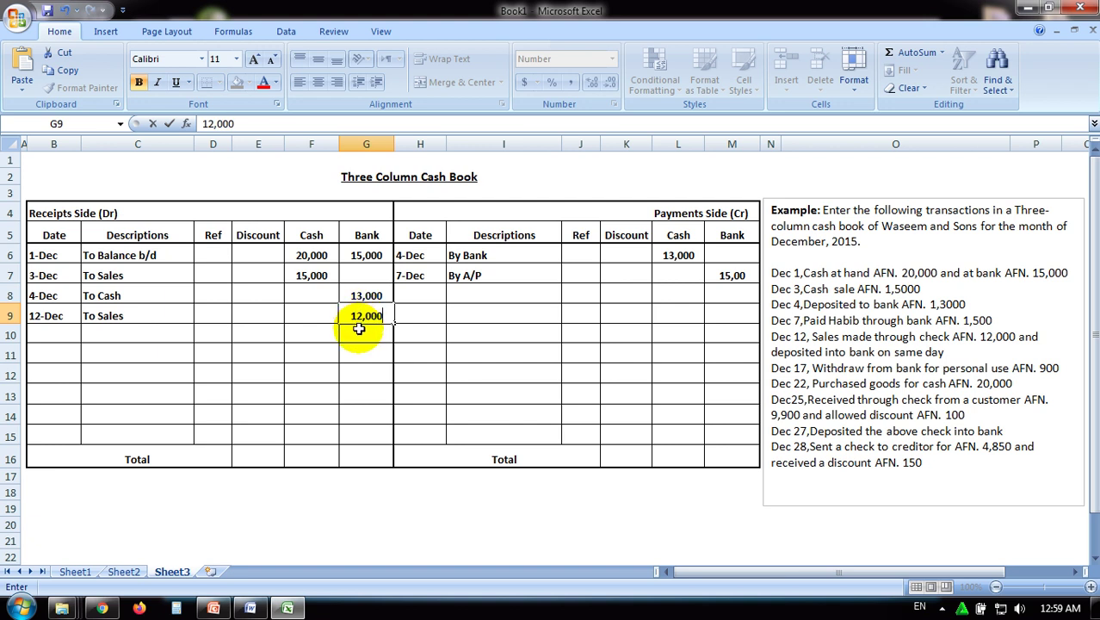
{"action": "left_click", "coordinate": [314, 316]}
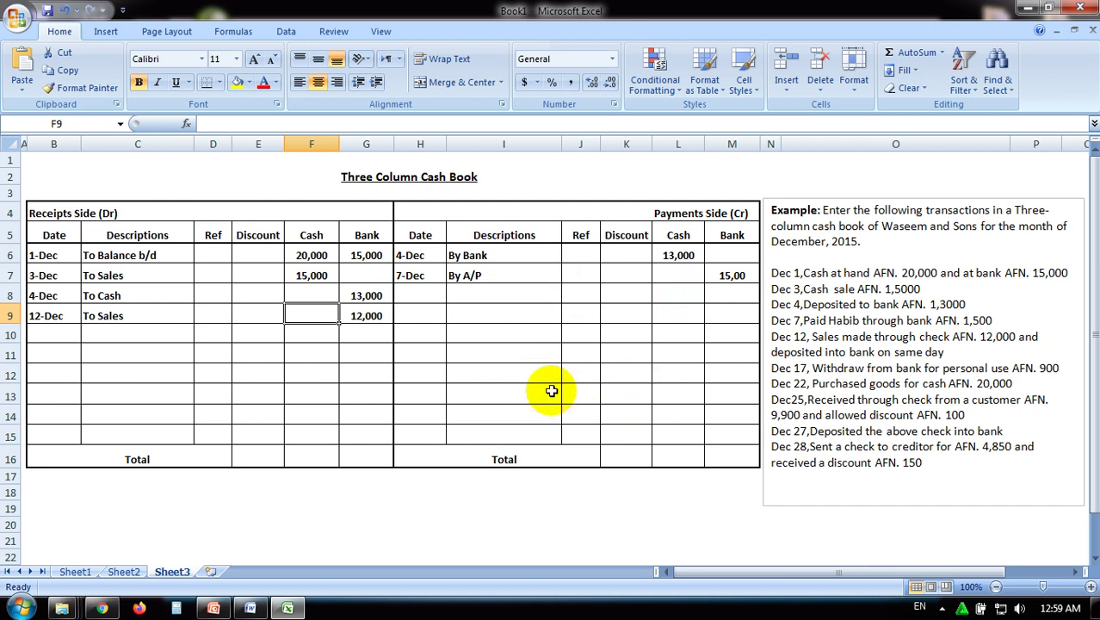
Step: Record the Dec 17 personal withdrawal in the third payments row: 17-Dec, "By Drawings", bank 900
{"action": "left_click", "coordinate": [436, 294]}
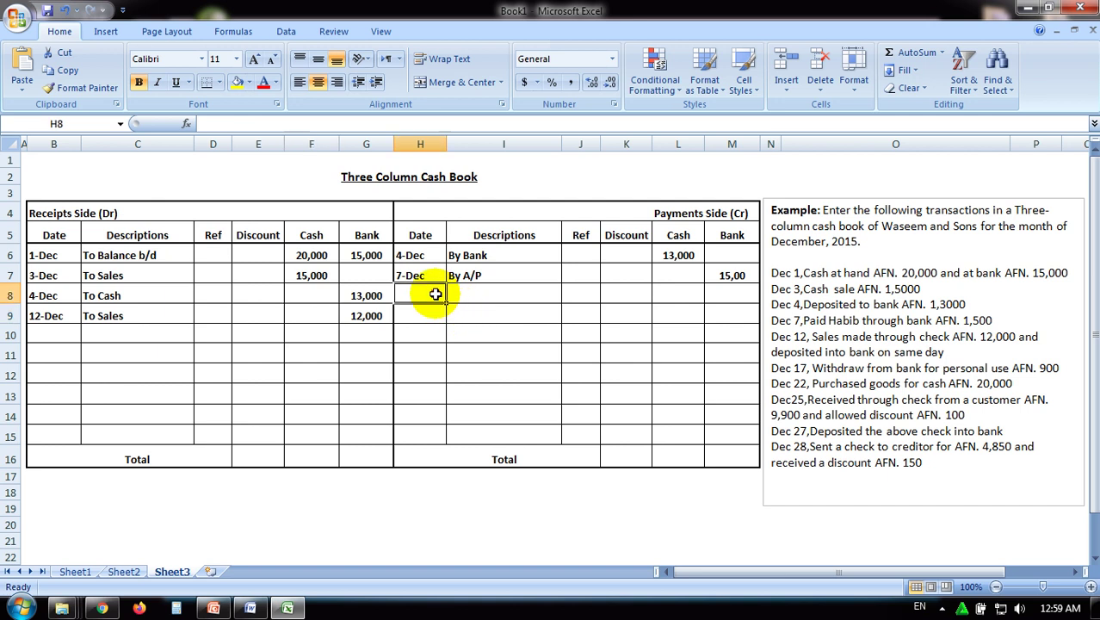
{"action": "type", "text": "1"}
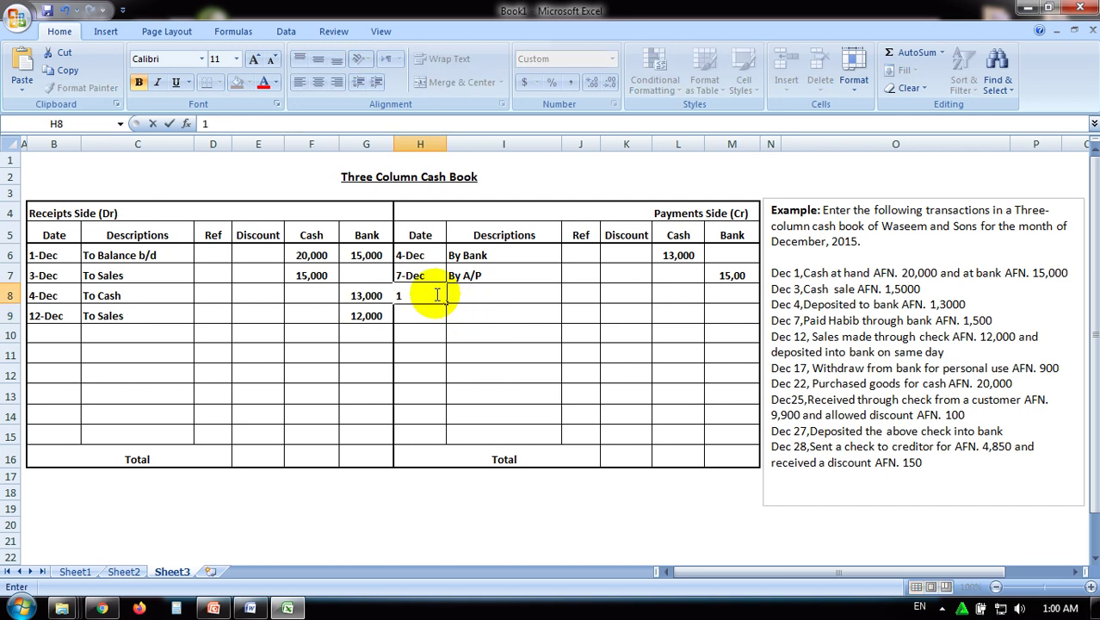
{"action": "type", "text": "7-Dec"}
{"action": "left_click", "coordinate": [462, 301]}
{"action": "type", "text": "By"}
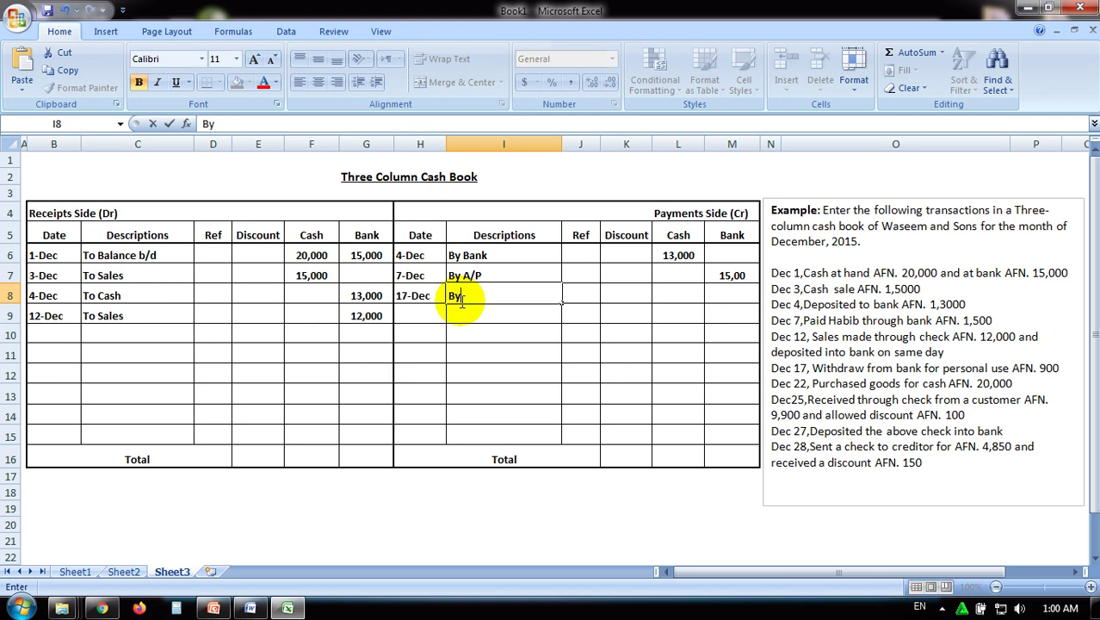
{"action": "type", "text": " Drawingd"}
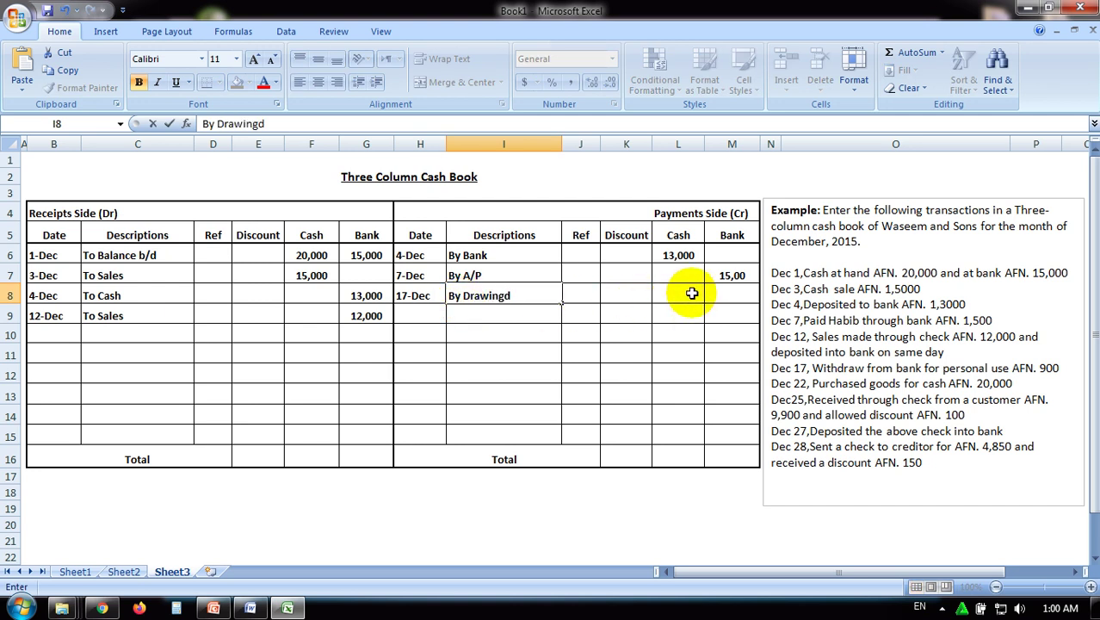
{"action": "key", "text": "BackSpace"}
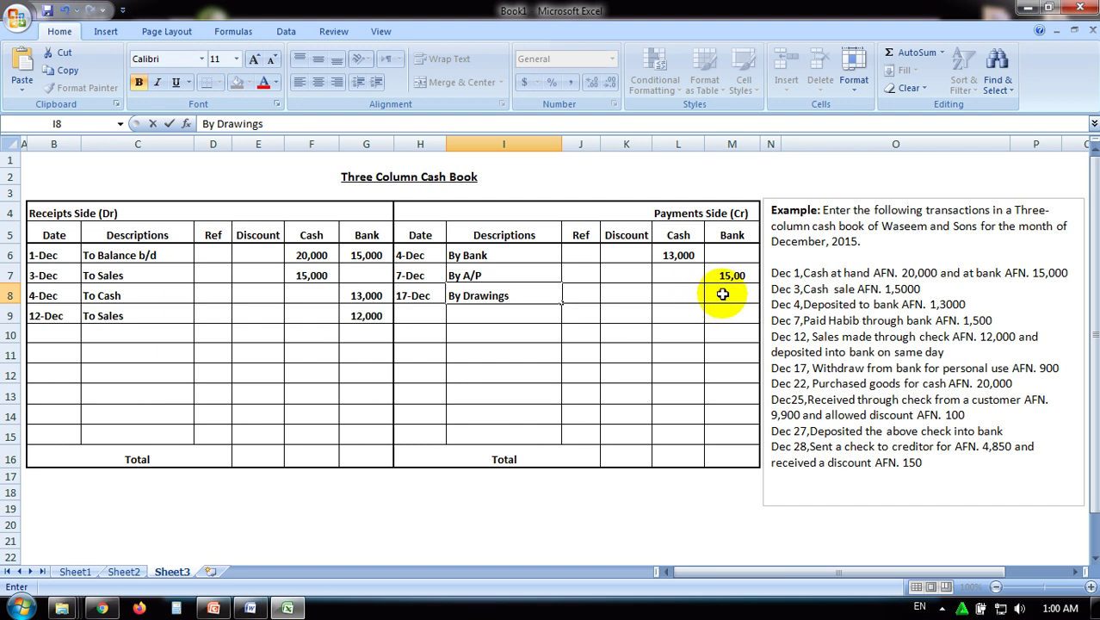
{"action": "left_click", "coordinate": [723, 294]}
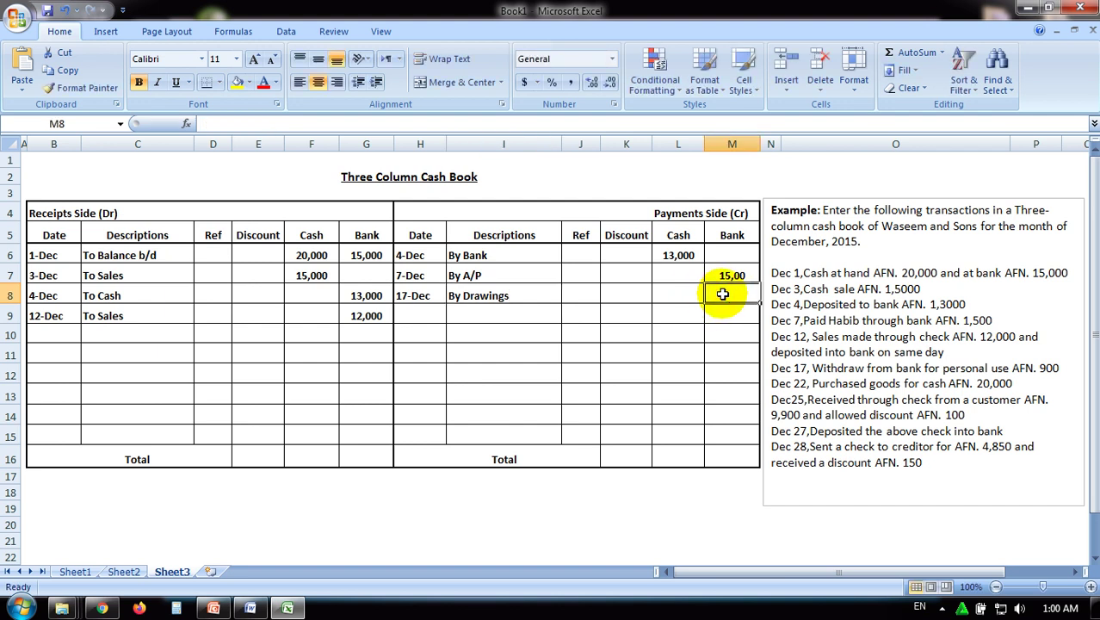
{"action": "type", "text": "9"}
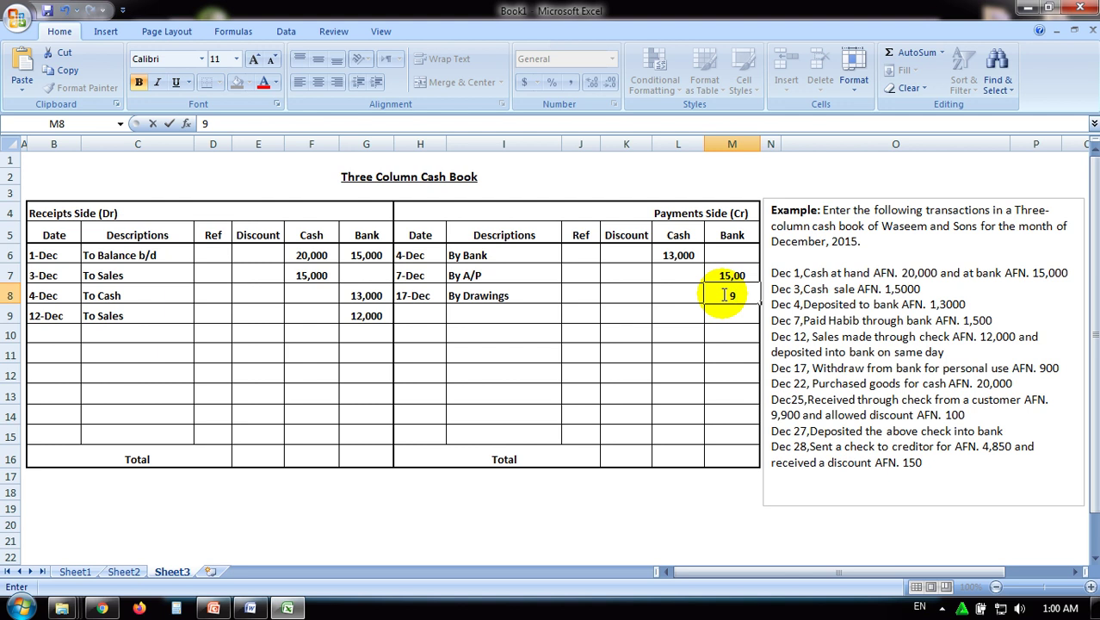
{"action": "type", "text": "00"}
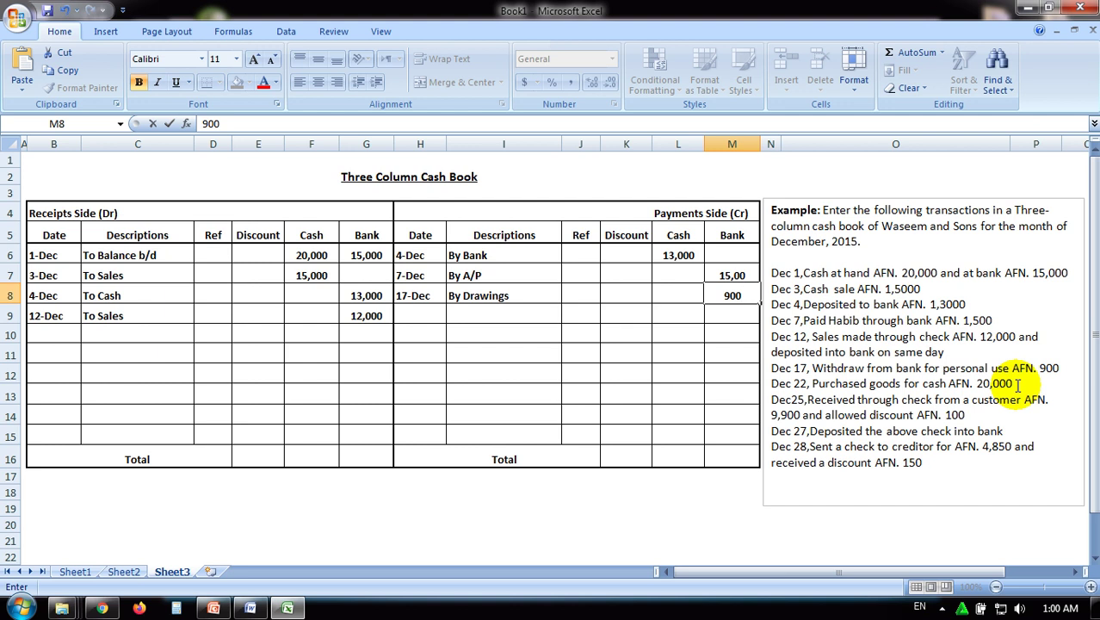
Step: Record the Dec 22 cash purchase of goods in the fourth payments row: 22-Dec, "By Purchases", cash 20,000
{"action": "left_click", "coordinate": [427, 316]}
{"action": "type", "text": "22"}
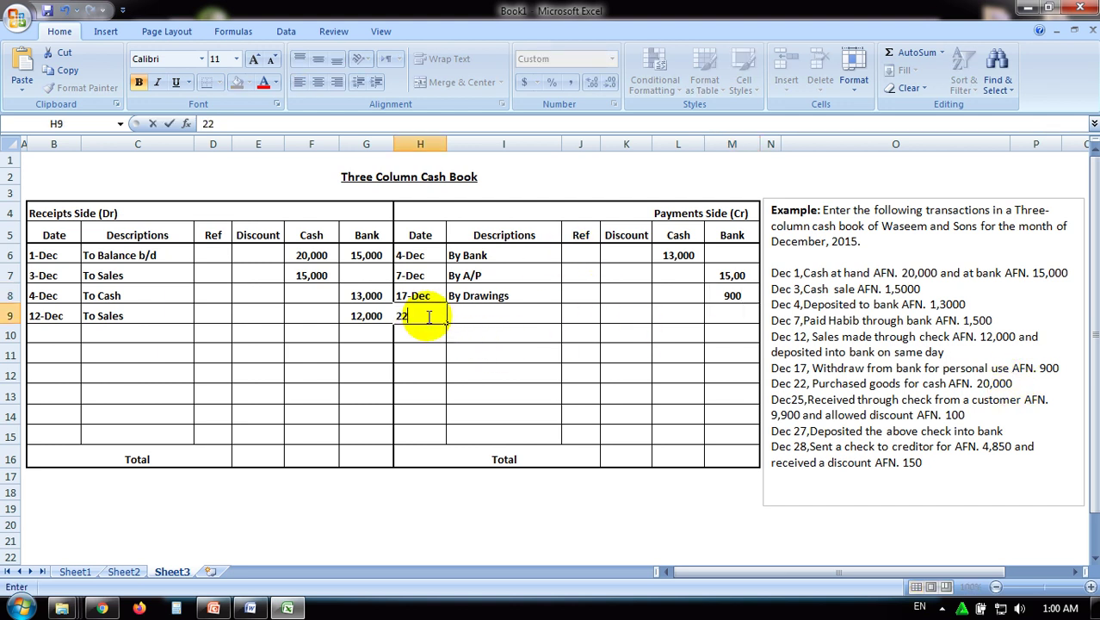
{"action": "type", "text": "-Dec"}
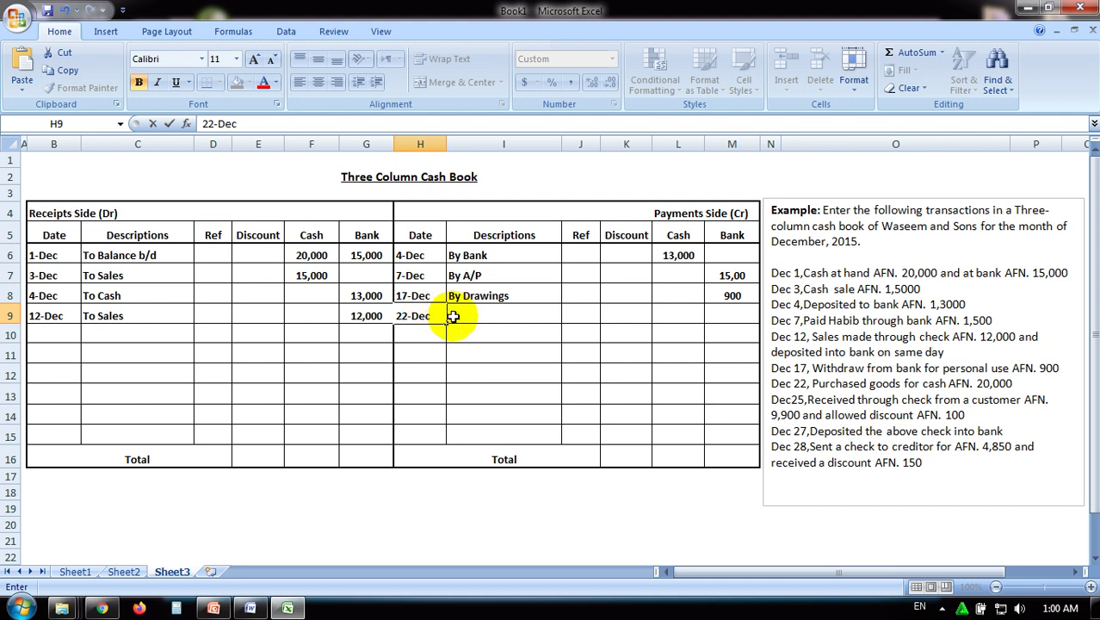
{"action": "left_click", "coordinate": [457, 316]}
{"action": "type", "text": "By"}
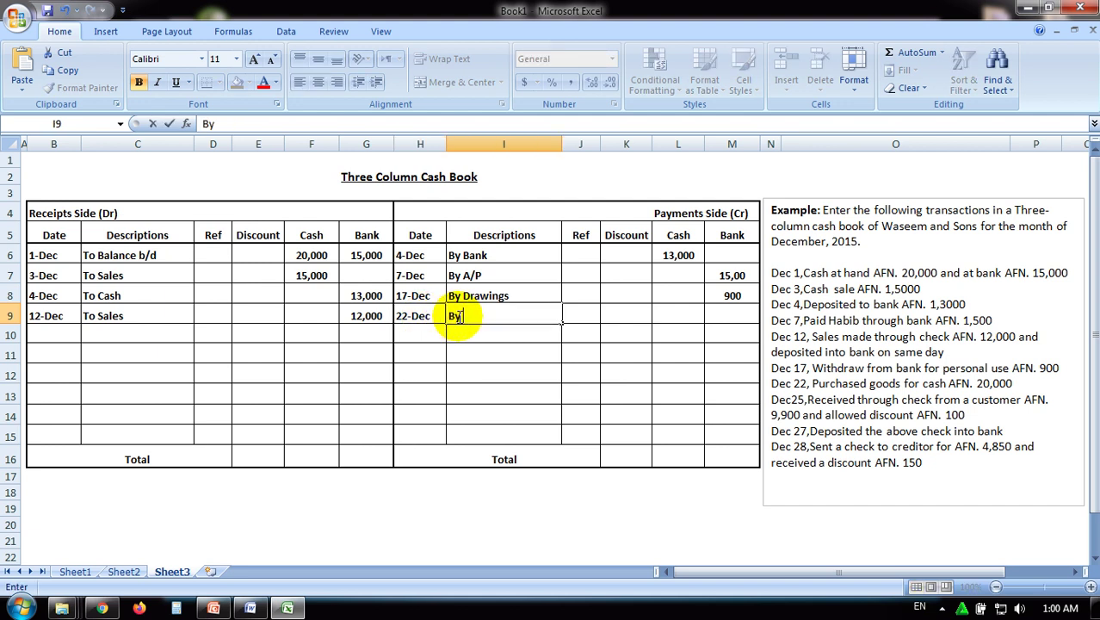
{"action": "type", "text": " Purchases"}
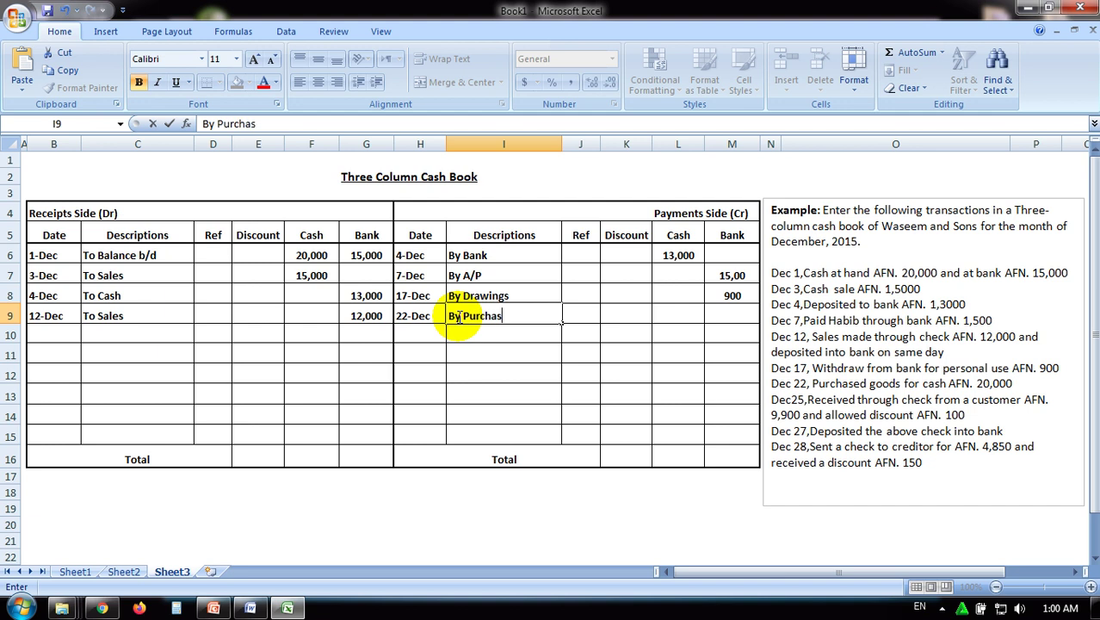
{"action": "left_click", "coordinate": [678, 314]}
{"action": "type", "text": "2"}
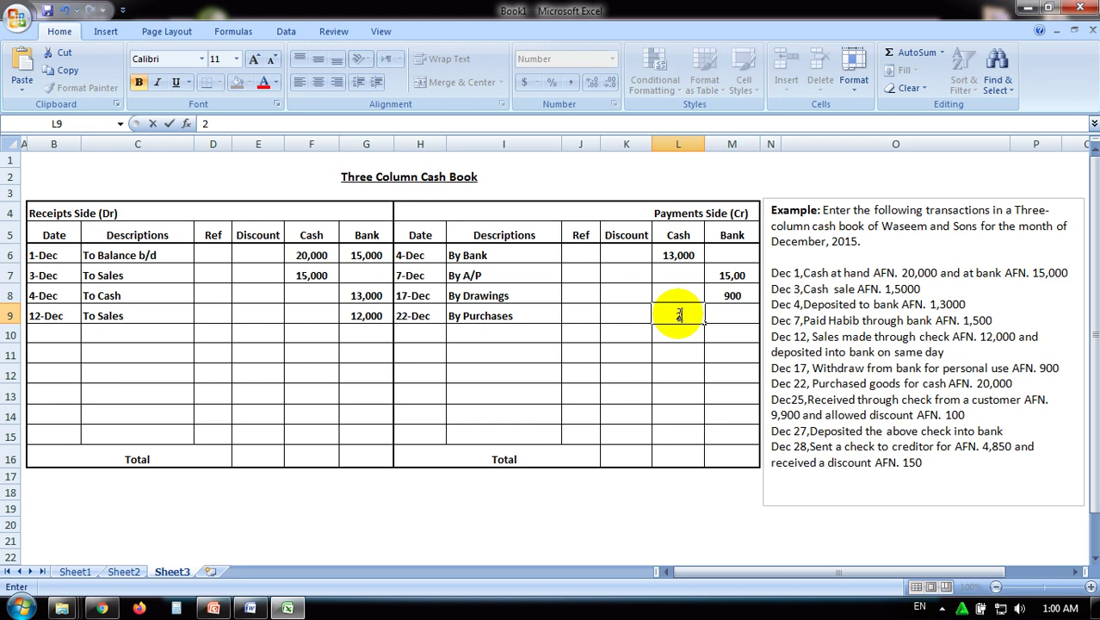
{"action": "type", "text": "0,000"}
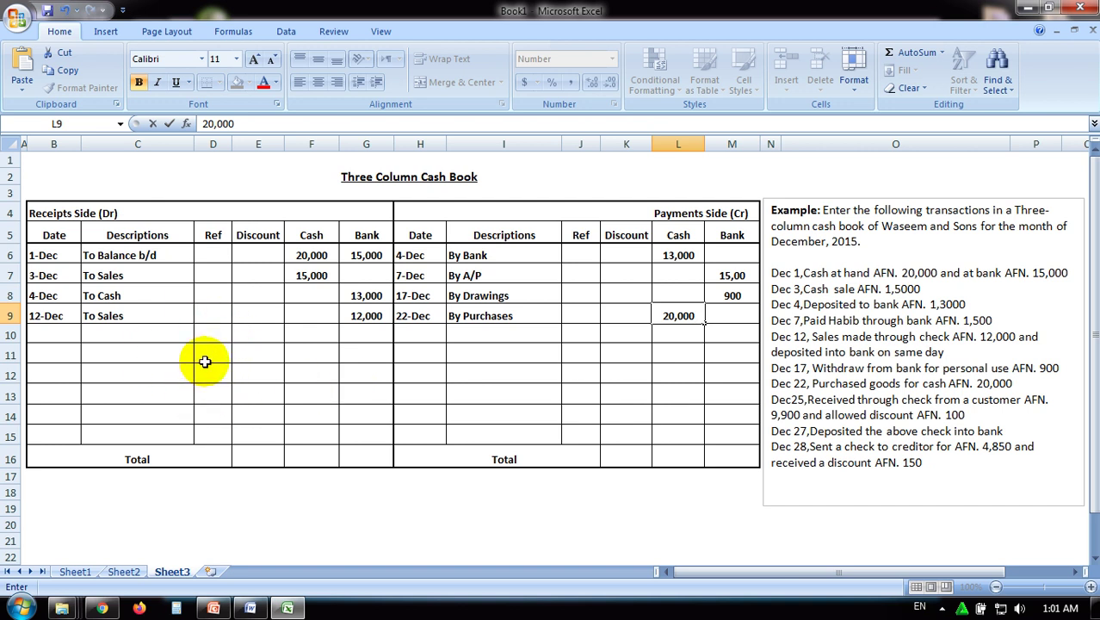
Step: Record the Dec 25 customer check with discount in the fifth receipts row: 25-Dec, "To A/R", cash 9,900, discount 100
{"action": "left_click", "coordinate": [65, 336]}
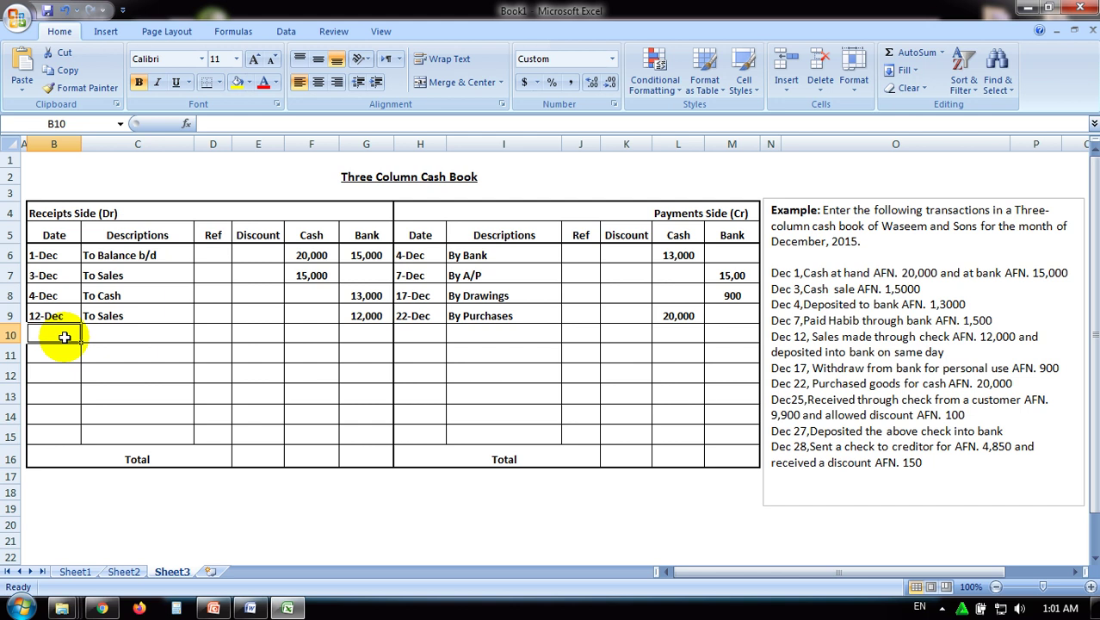
{"action": "type", "text": "25"}
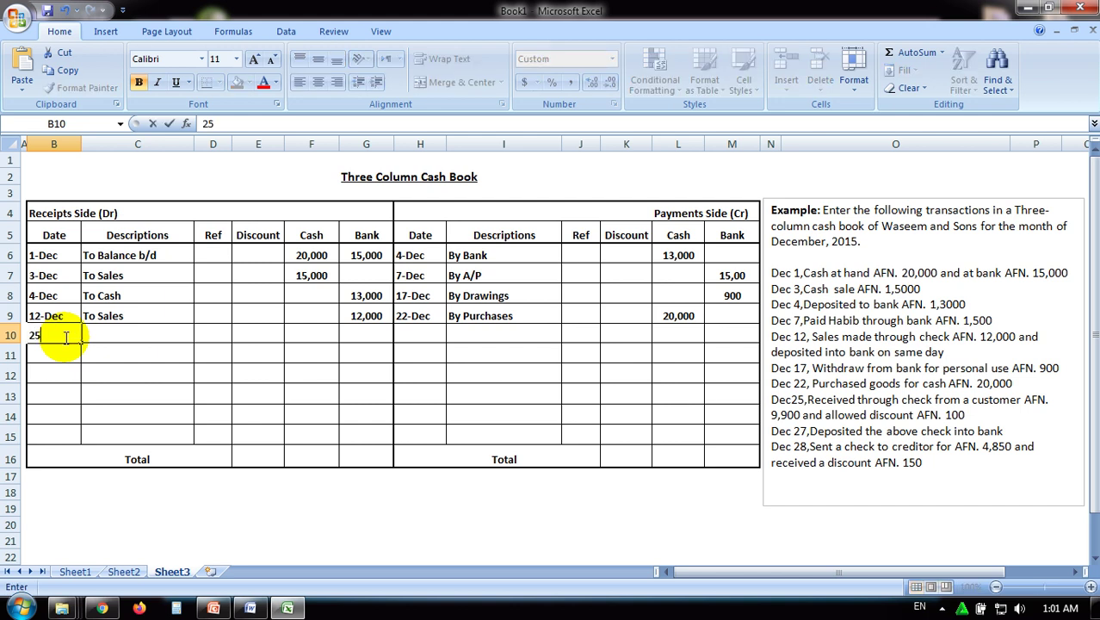
{"action": "type", "text": "-Dec"}
{"action": "left_click", "coordinate": [92, 335]}
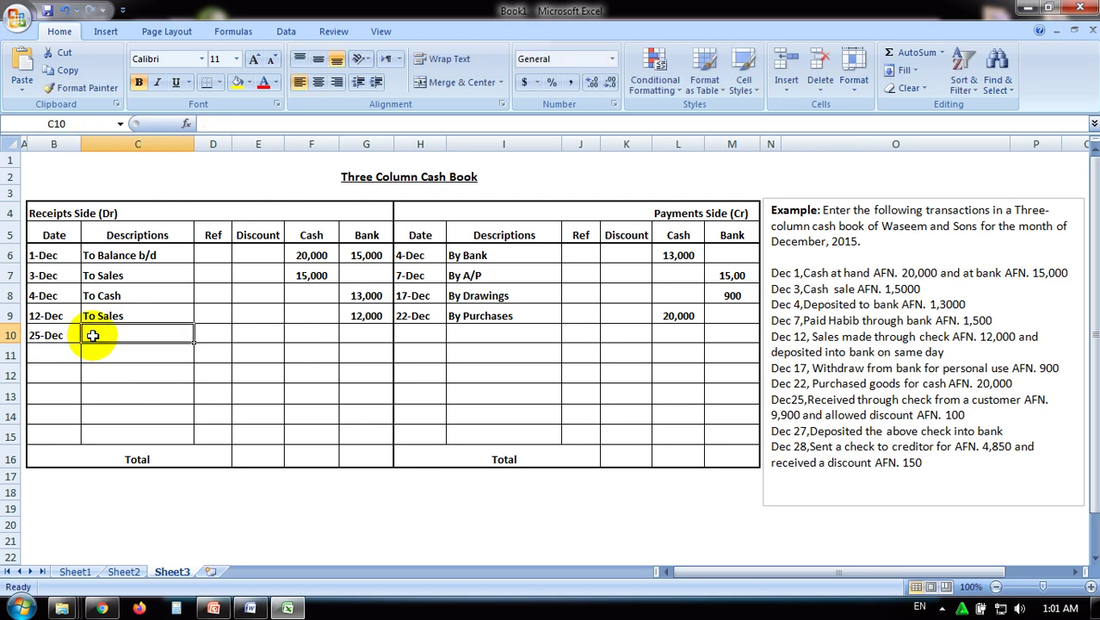
{"action": "type", "text": "To"}
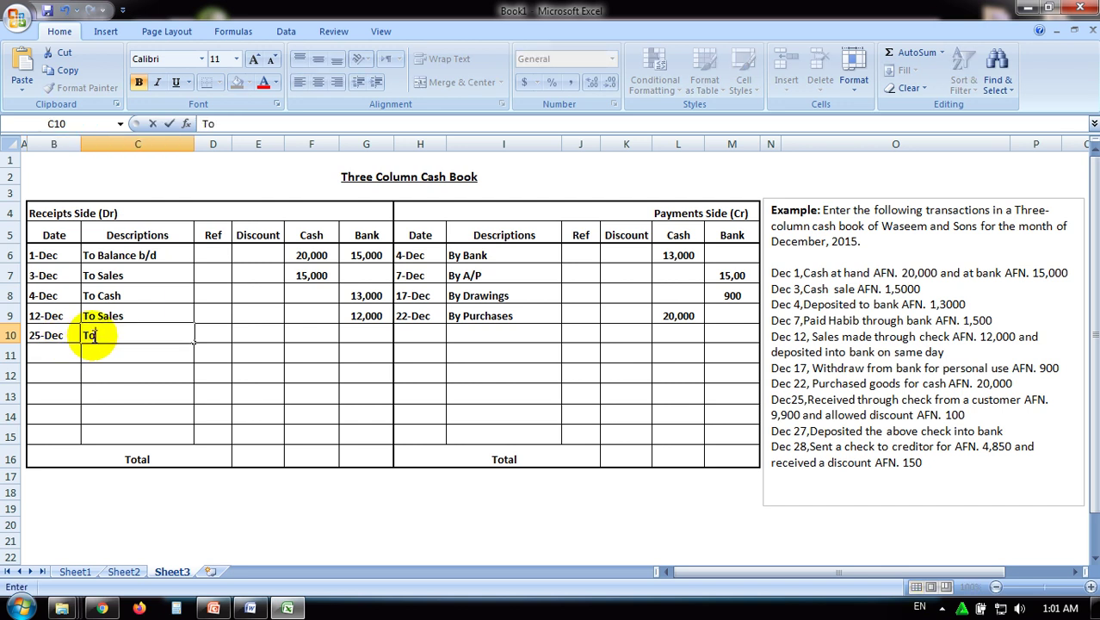
{"action": "type", "text": " A/R"}
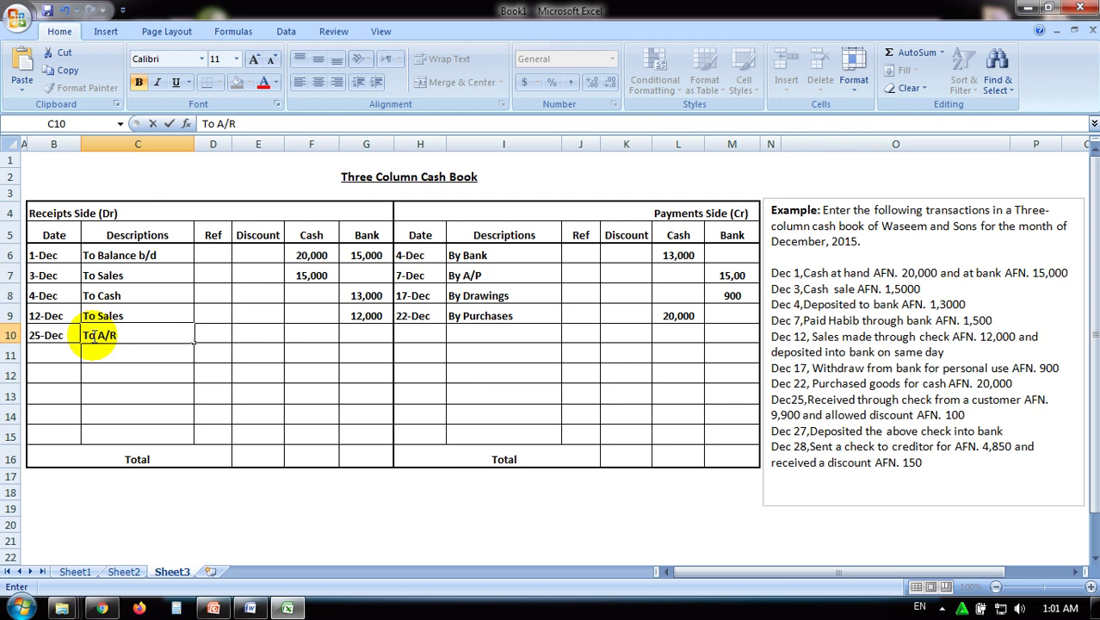
{"action": "left_click", "coordinate": [311, 335]}
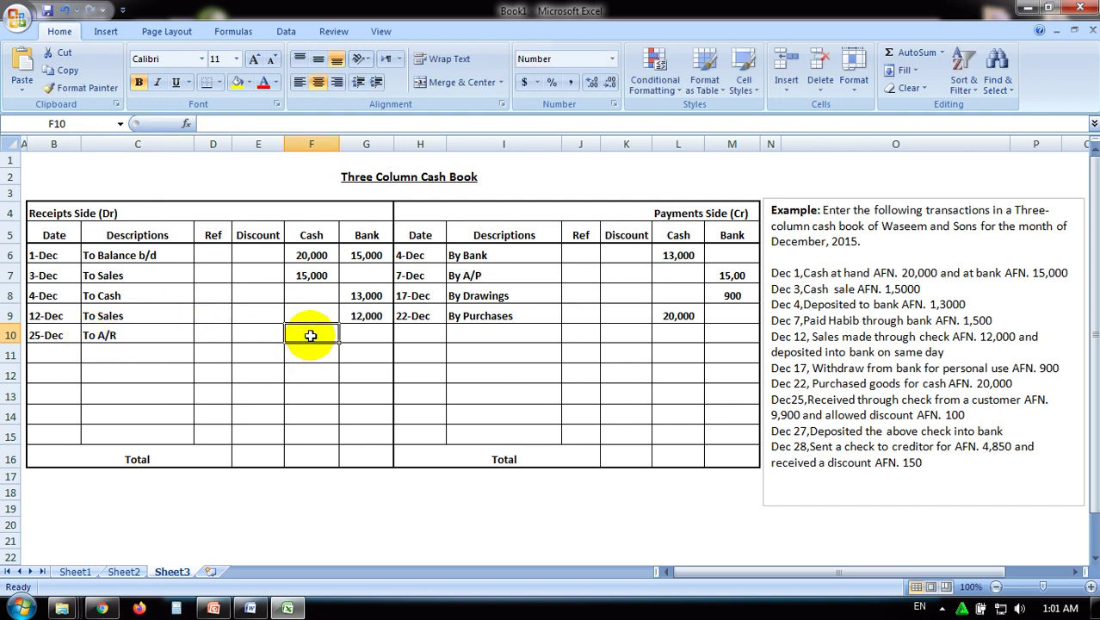
{"action": "type", "text": "9,900"}
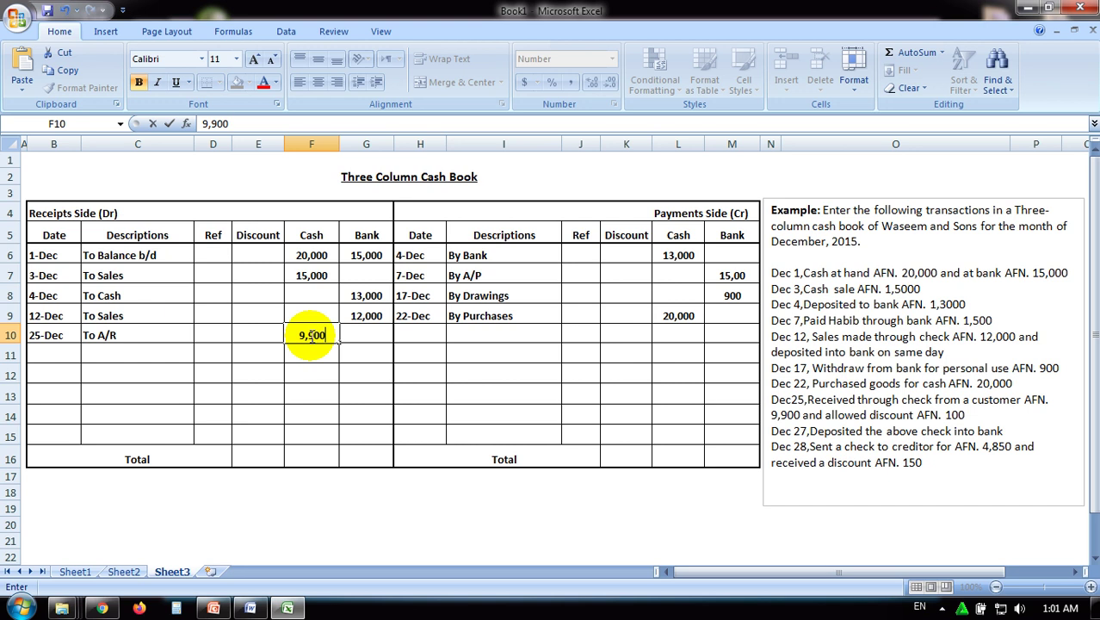
{"action": "left_click", "coordinate": [267, 336]}
{"action": "type", "text": "100"}
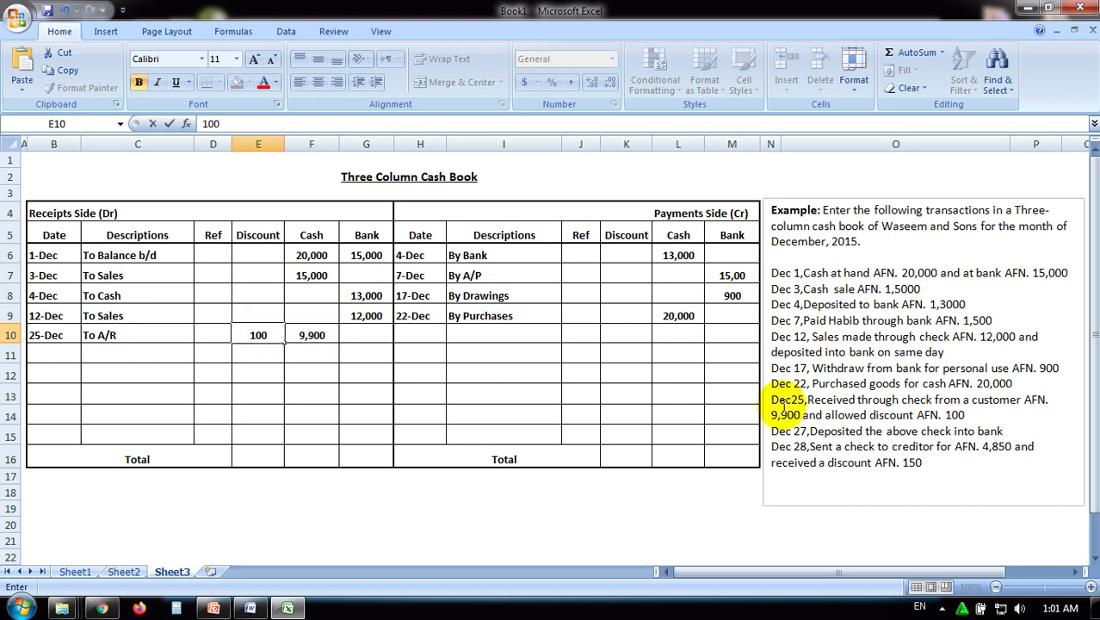
Step: Record the Dec 27 check deposit in the fifth payments row: 27-Dec, "By Bank", cash 9,900
{"action": "left_click", "coordinate": [801, 430]}
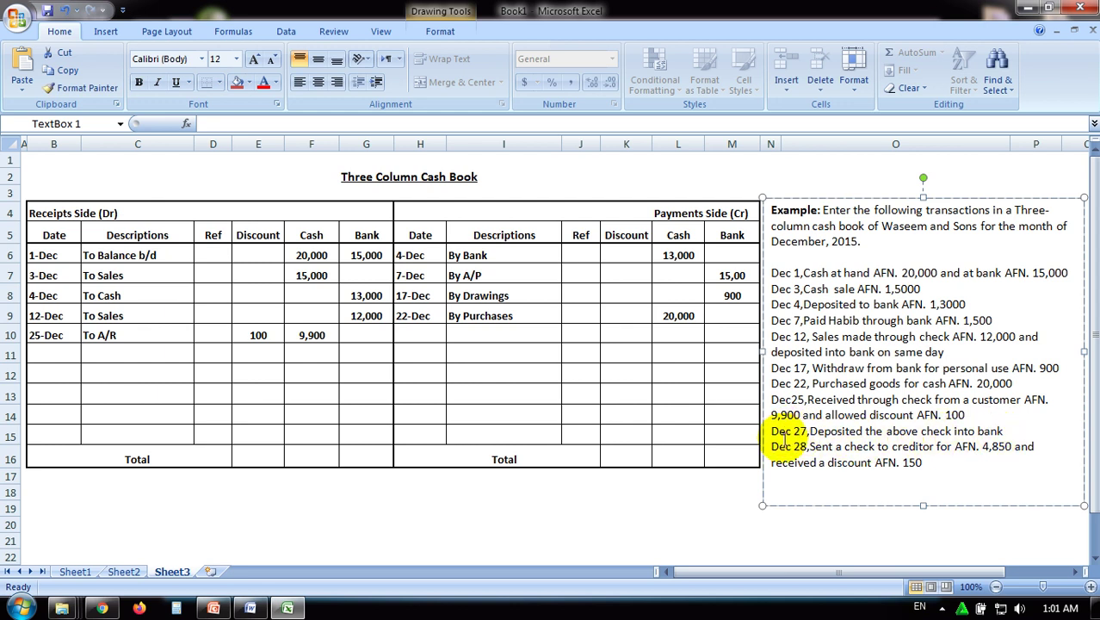
{"action": "left_click_drag", "start_coordinate": [774, 404], "coordinate": [988, 413]}
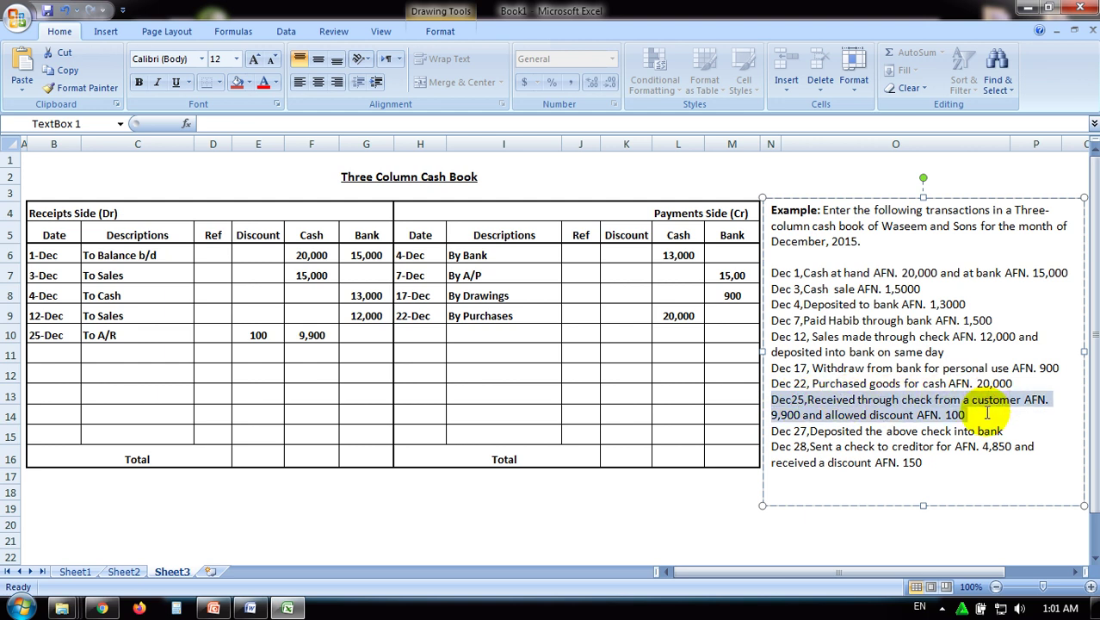
{"action": "left_click", "coordinate": [856, 430]}
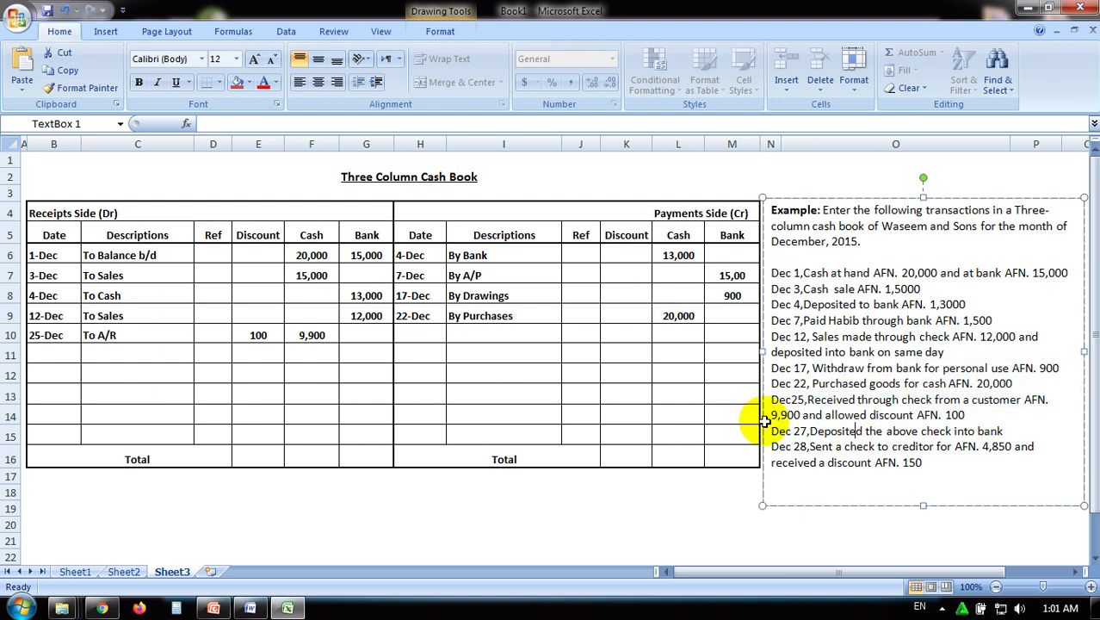
{"action": "left_click", "coordinate": [329, 339]}
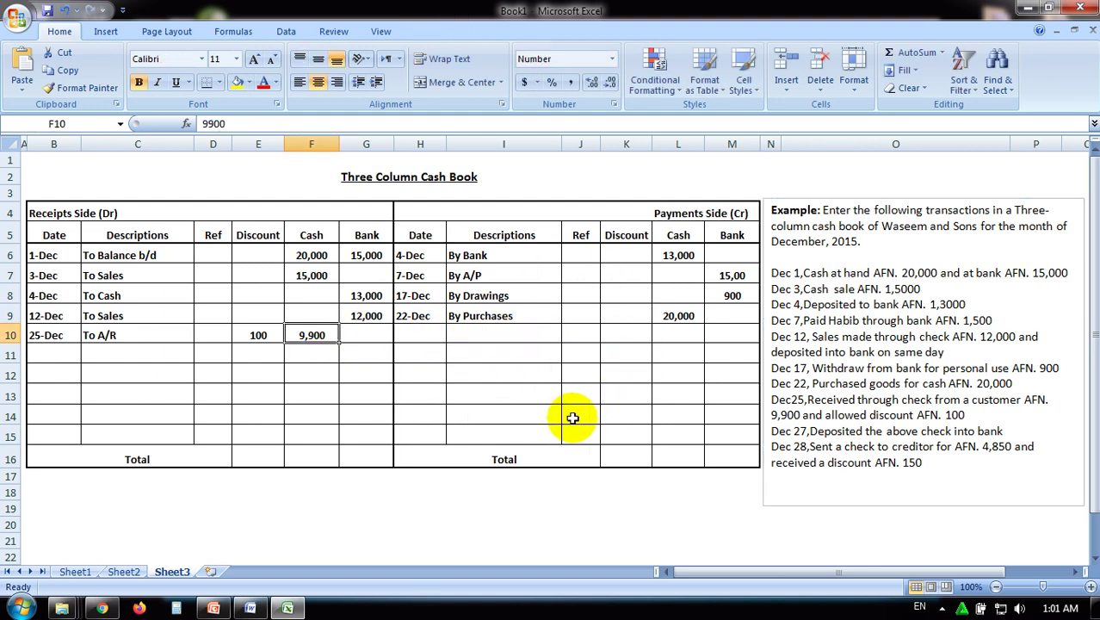
{"action": "left_click", "coordinate": [435, 335]}
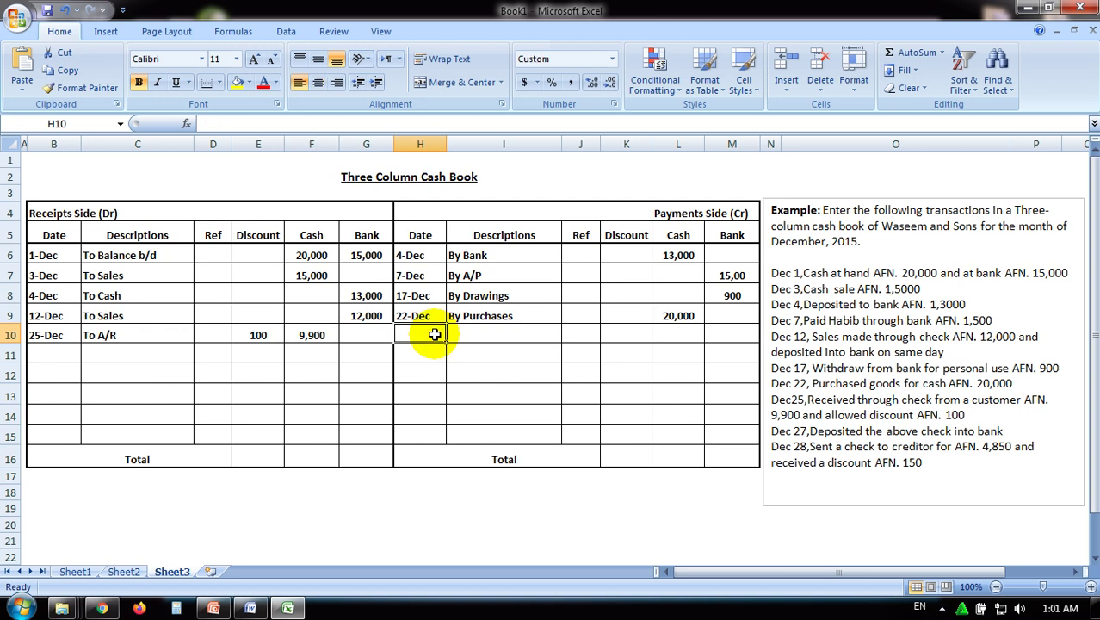
{"action": "type", "text": "27-Dec"}
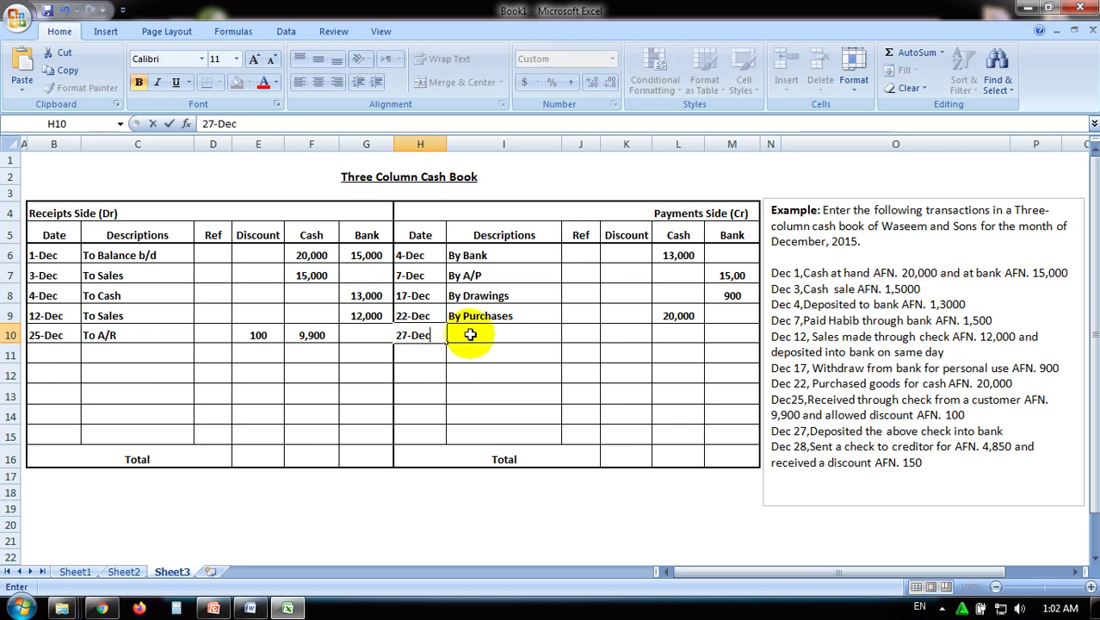
{"action": "left_click", "coordinate": [674, 336]}
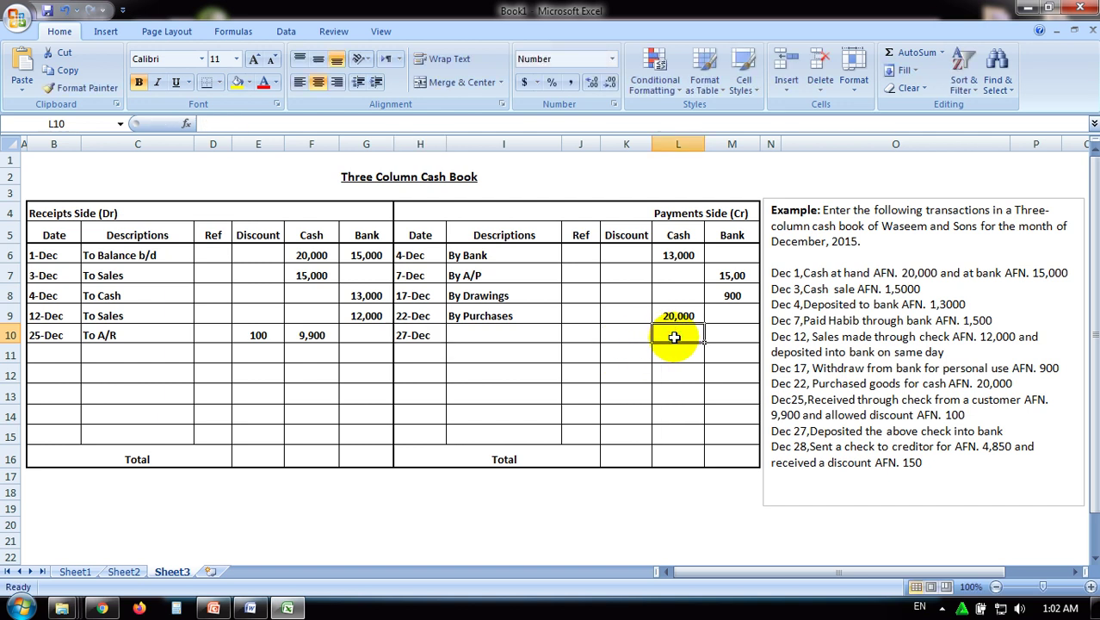
{"action": "type", "text": "9,900"}
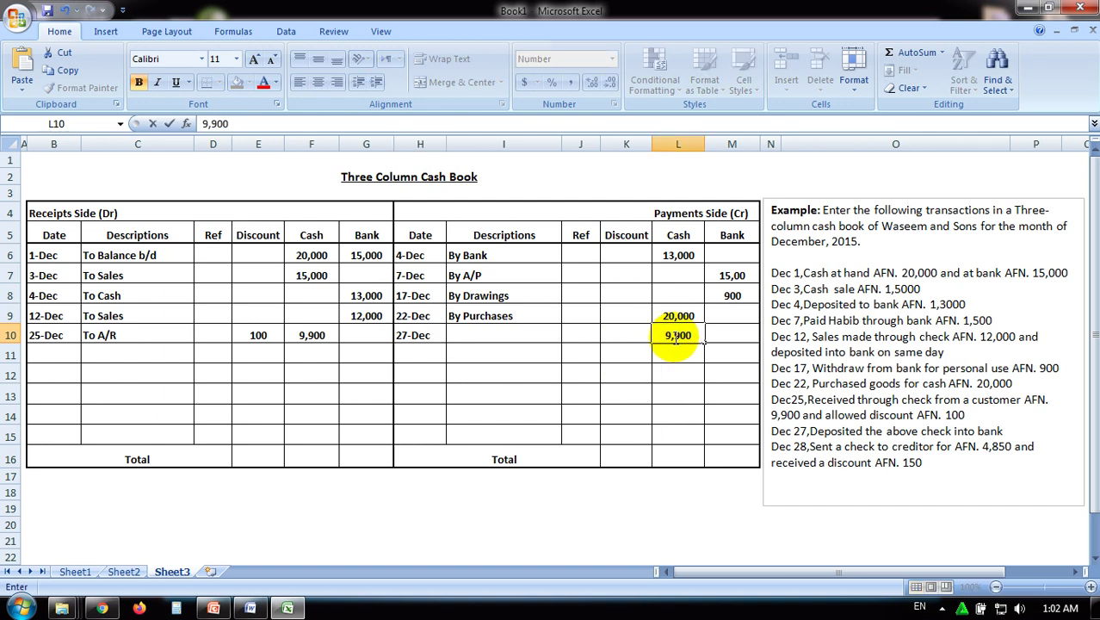
{"action": "left_click", "coordinate": [530, 348]}
{"action": "left_click", "coordinate": [523, 336]}
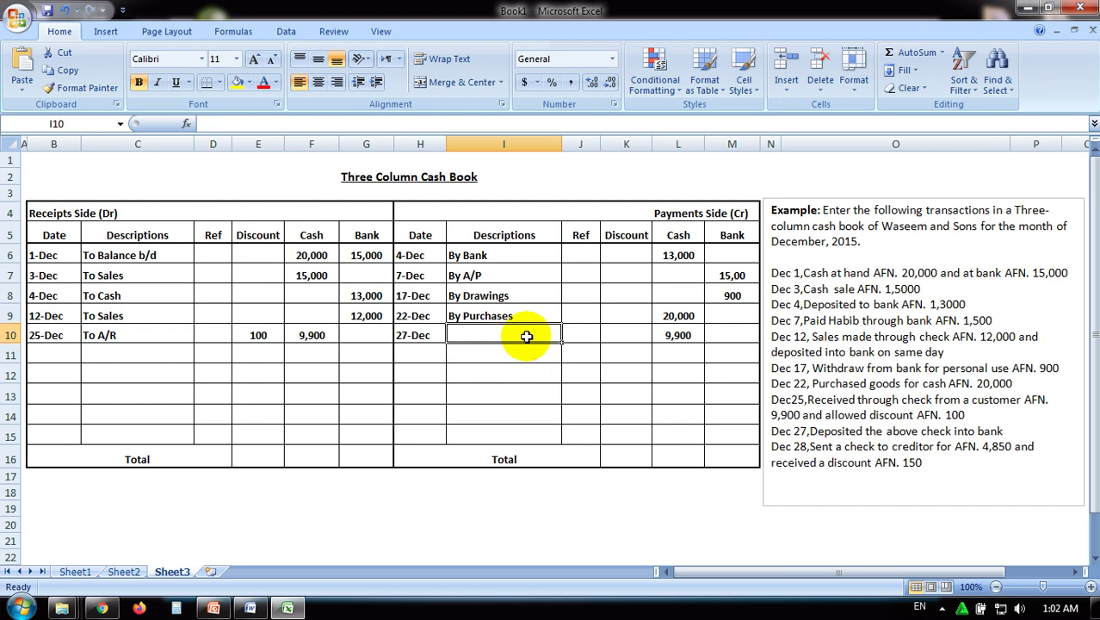
{"action": "type", "text": "By Bank"}
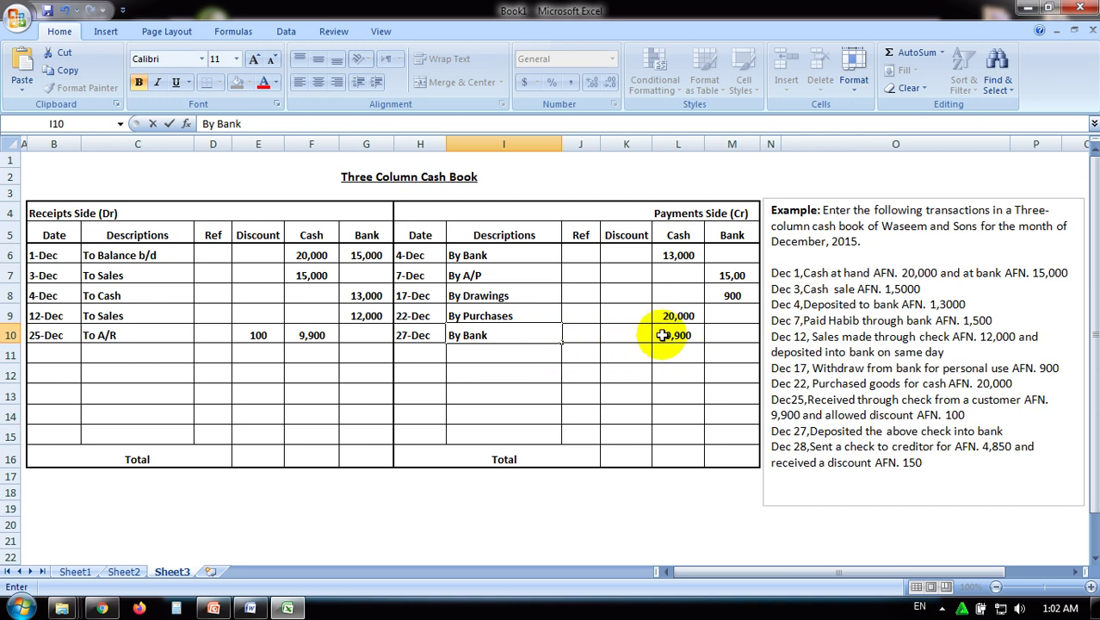
{"action": "left_click", "coordinate": [662, 335]}
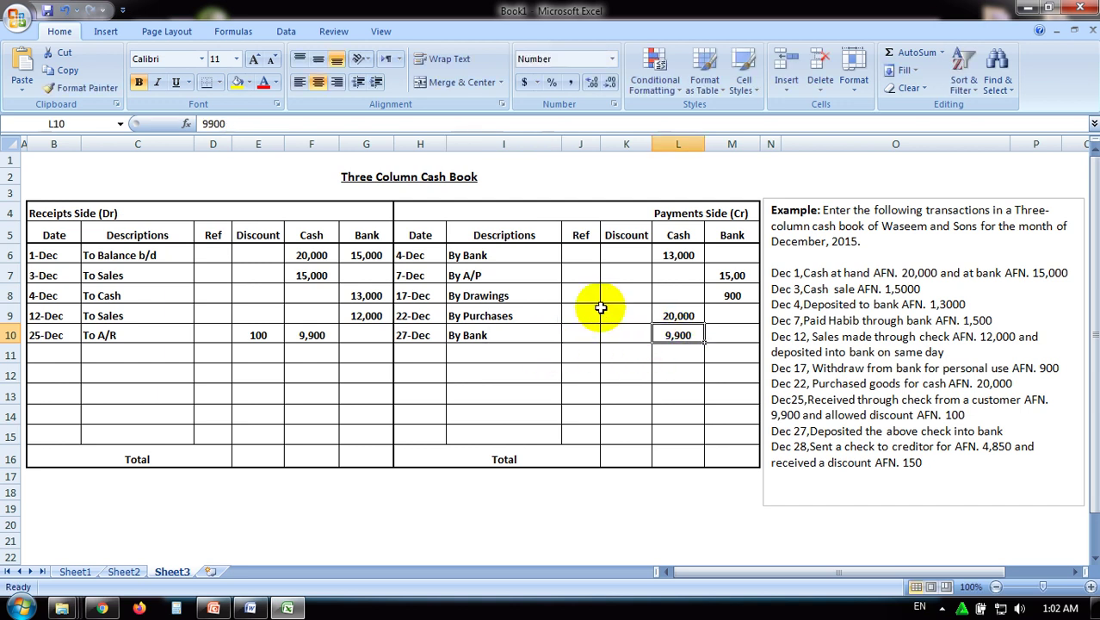
Step: Record the matching Dec 27 deposit in the sixth receipts row: 27-Dec, "To Cash", bank 9,900
{"action": "left_click", "coordinate": [365, 353]}
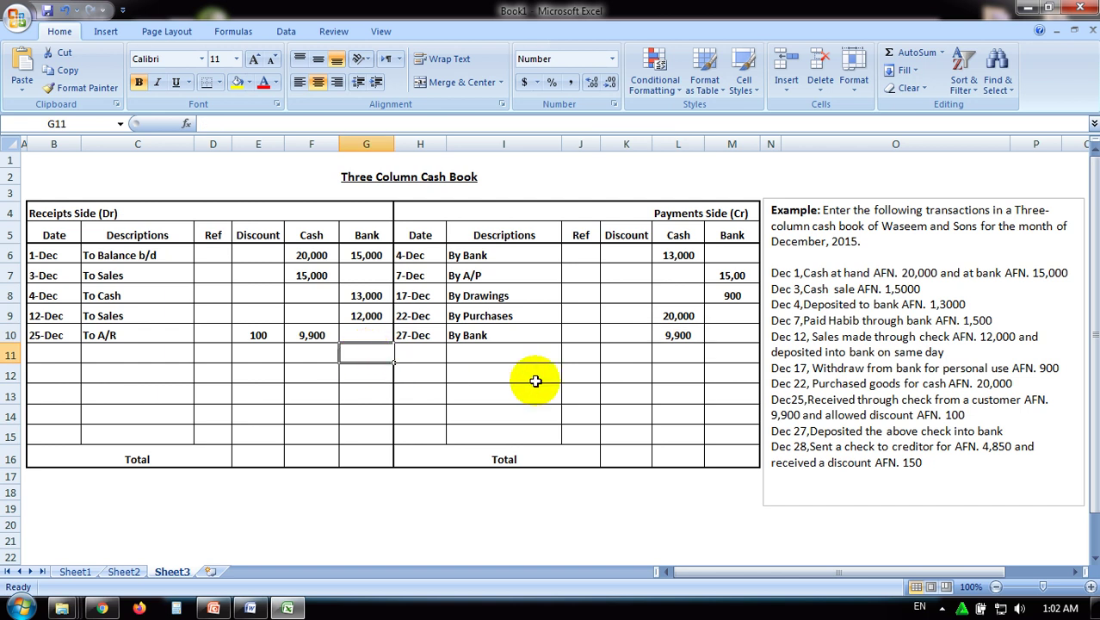
{"action": "left_click", "coordinate": [677, 336]}
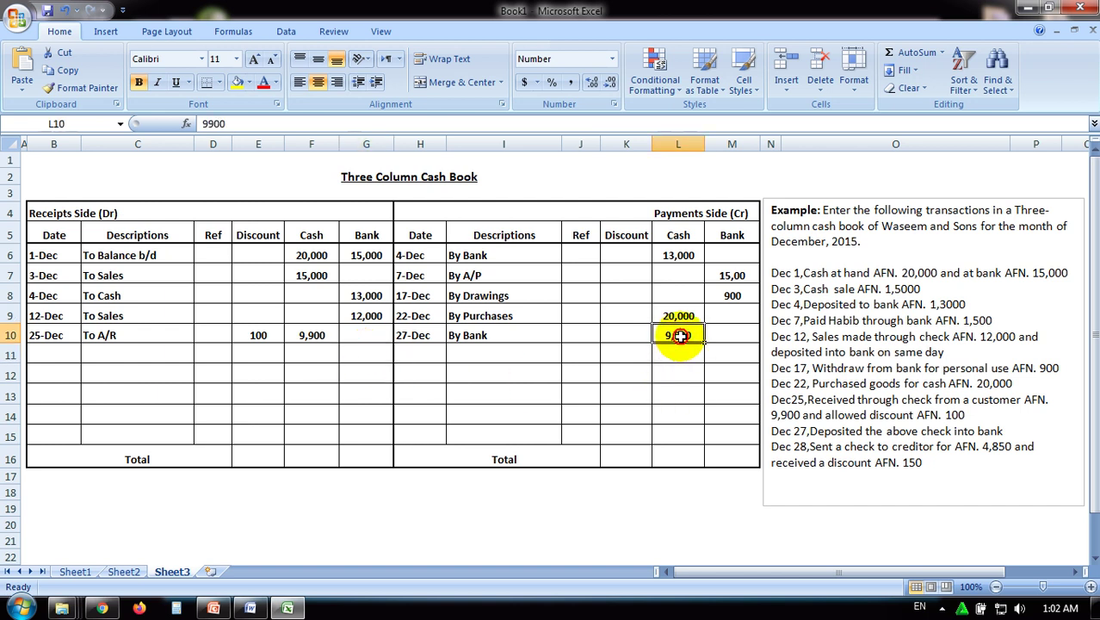
{"action": "left_click", "coordinate": [377, 354]}
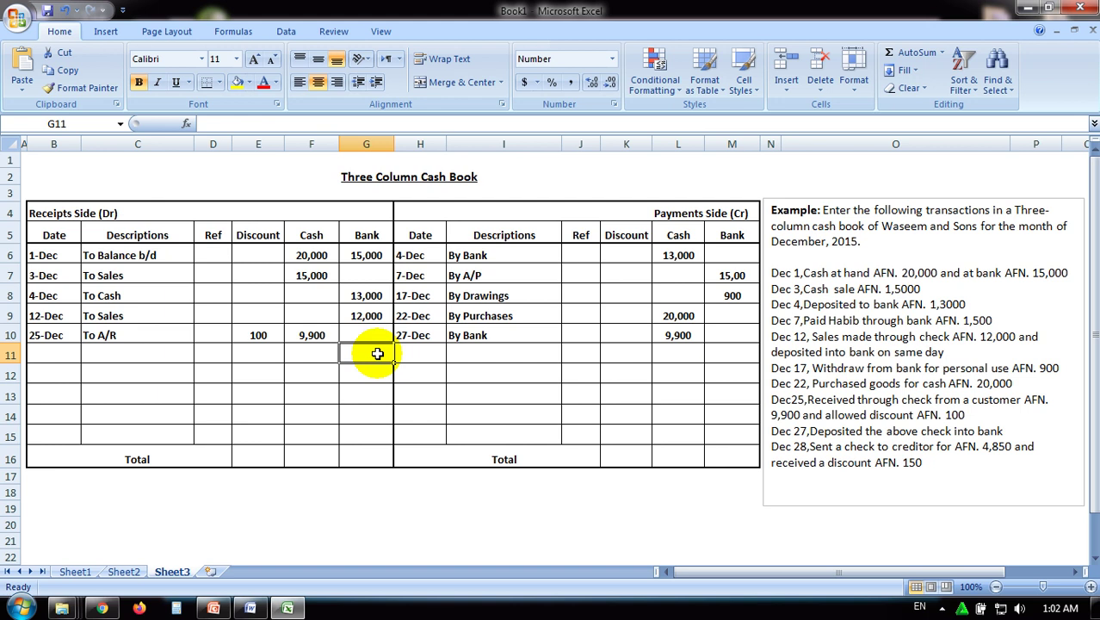
{"action": "type", "text": "9,900"}
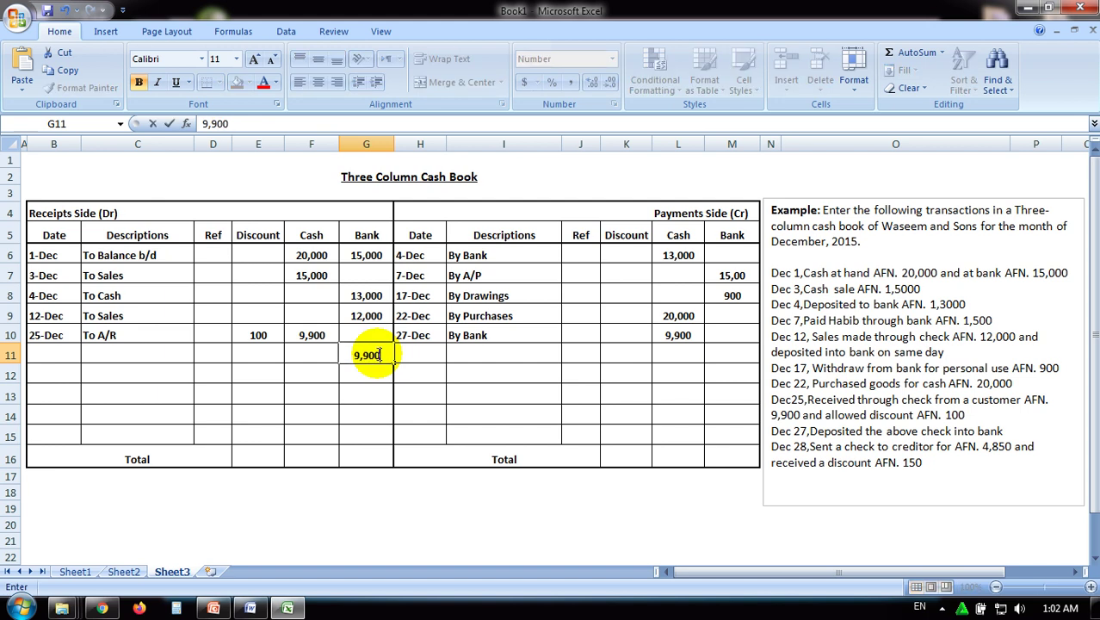
{"action": "left_click", "coordinate": [62, 359]}
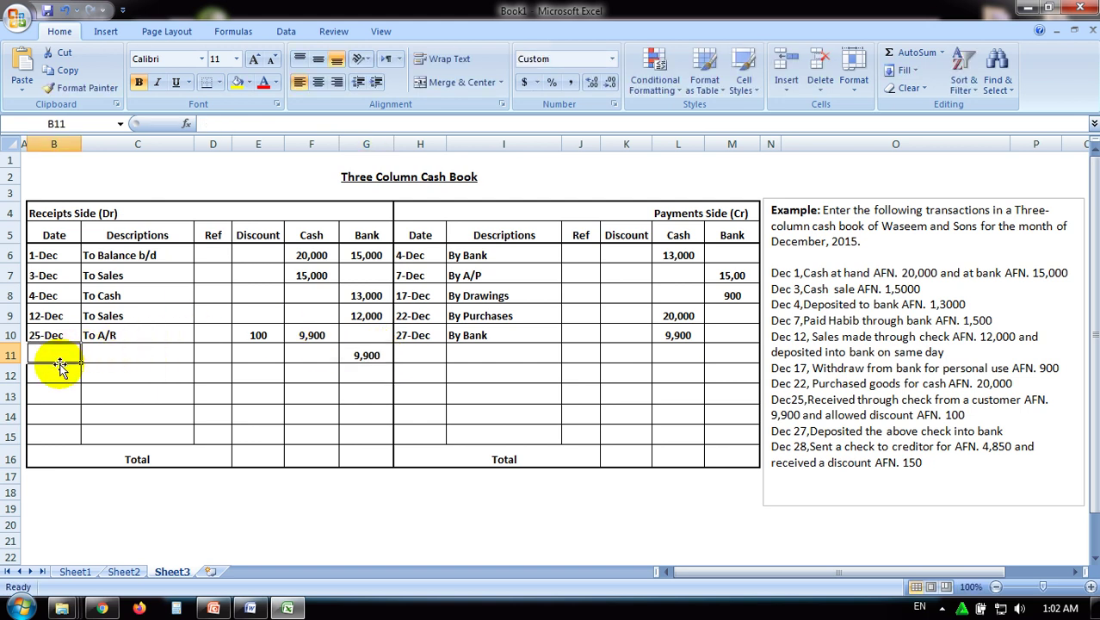
{"action": "type", "text": "27-Dec"}
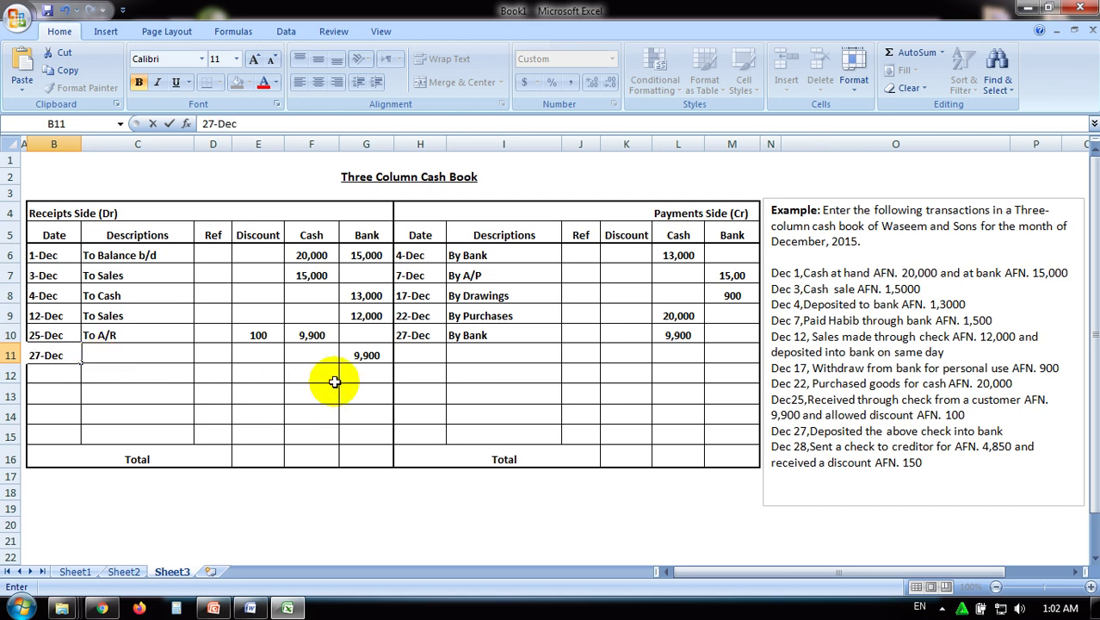
{"action": "left_click", "coordinate": [369, 353]}
{"action": "left_click", "coordinate": [161, 361]}
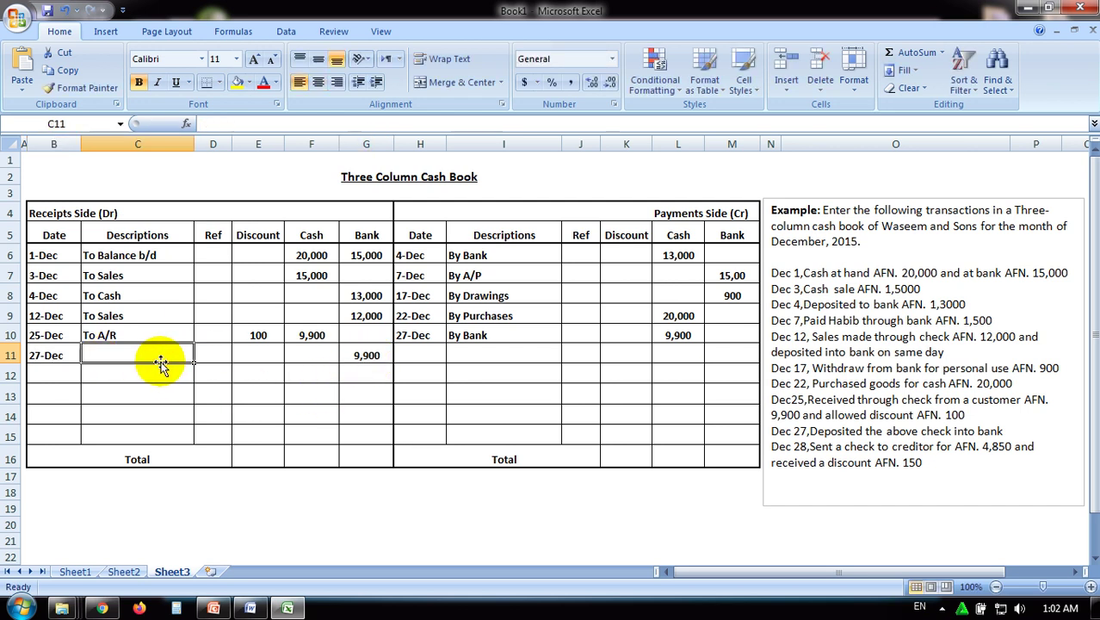
{"action": "type", "text": "To Cash"}
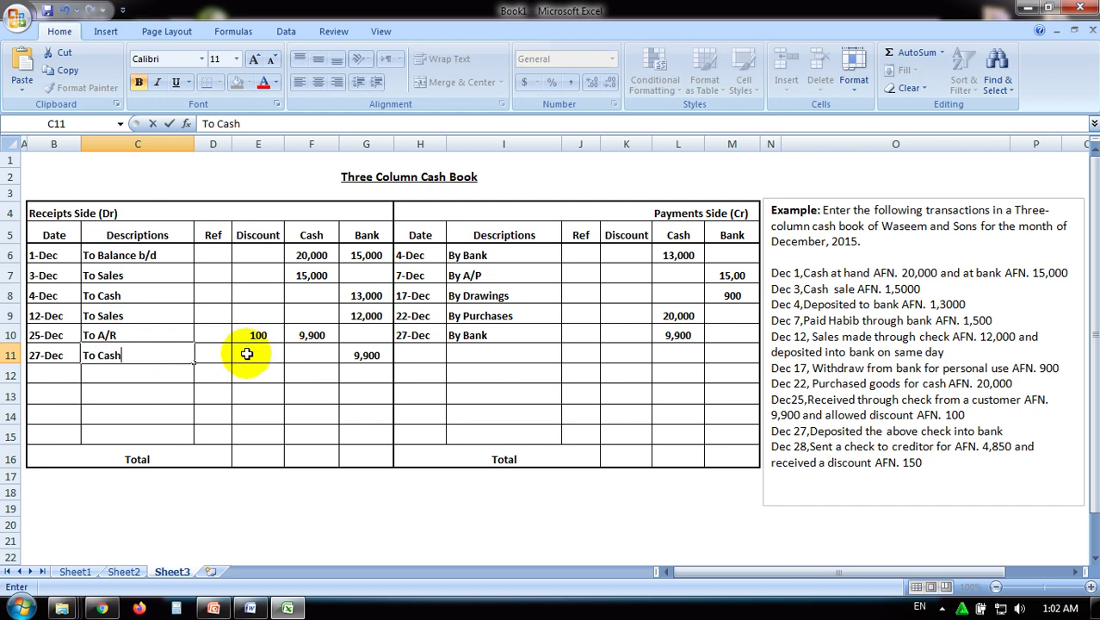
{"action": "left_click_drag", "start_coordinate": [49, 354], "coordinate": [351, 360]}
{"action": "left_click_drag", "start_coordinate": [417, 334], "coordinate": [677, 342]}
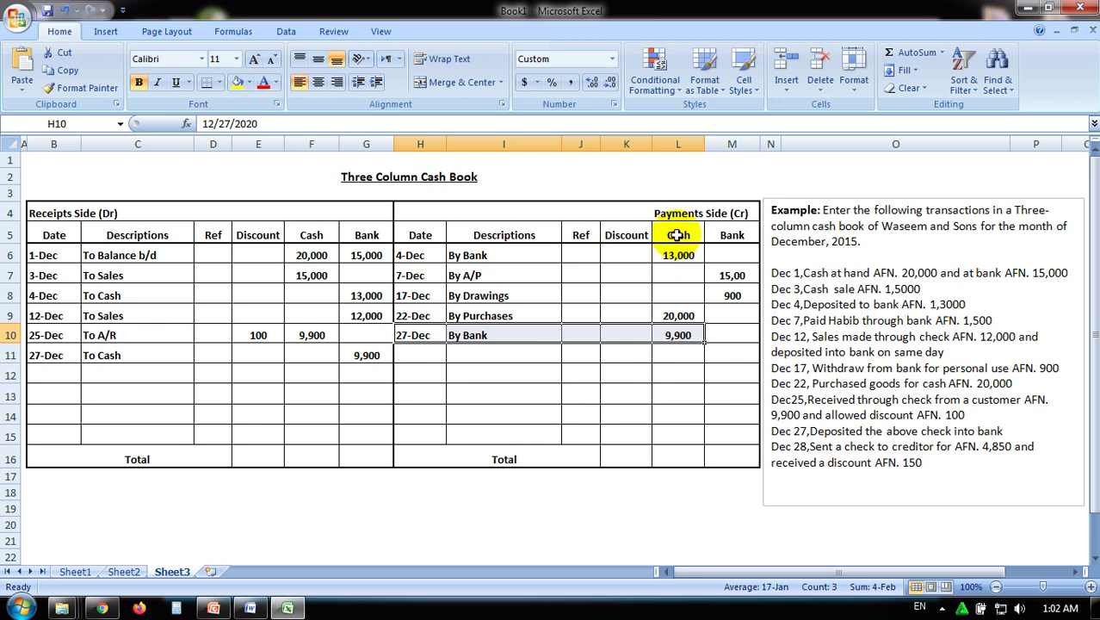
{"action": "left_click_drag", "start_coordinate": [679, 235], "coordinate": [674, 344]}
{"action": "left_click_drag", "start_coordinate": [363, 239], "coordinate": [354, 352]}
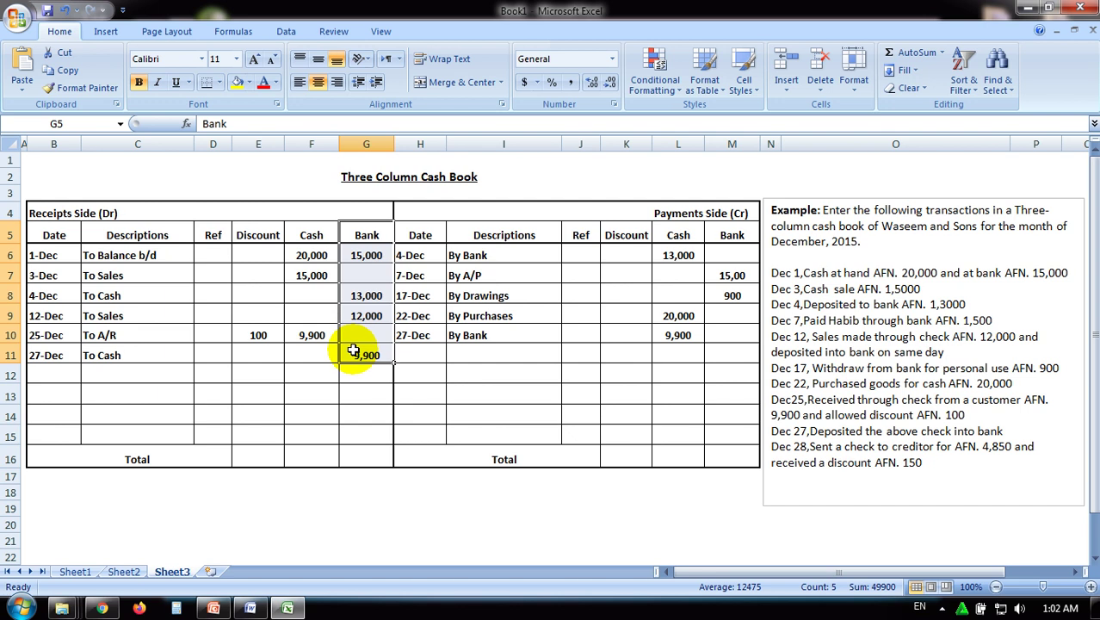
{"action": "left_click", "coordinate": [356, 353]}
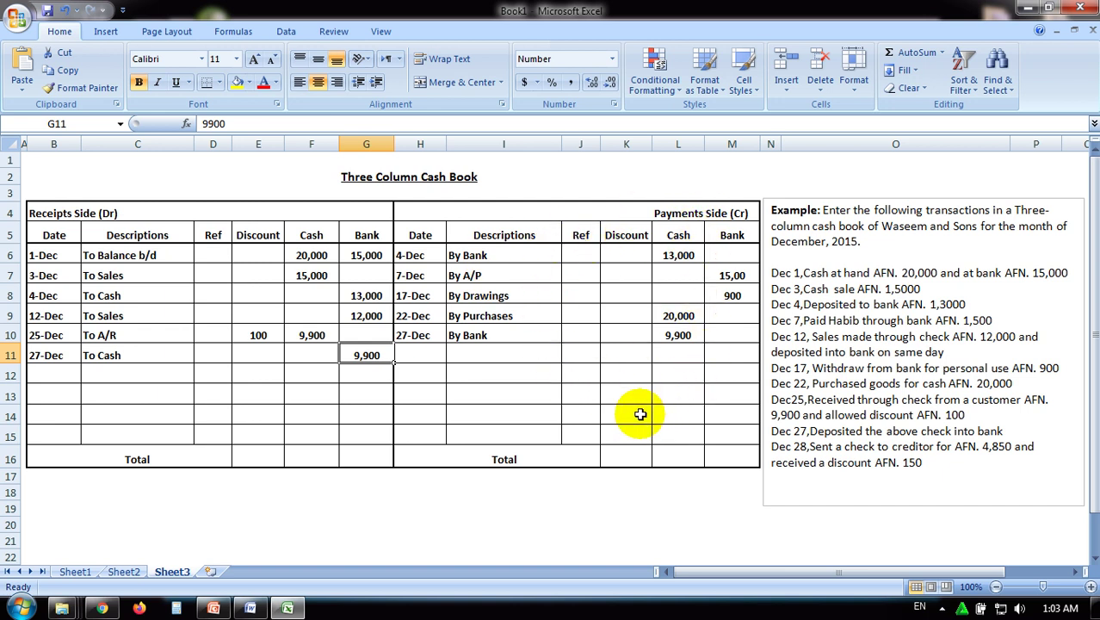
Step: Record the Dec 28 creditor check with discount in the sixth payments row: 28-Dec, "By A/P", bank 4,850, discount 150
{"action": "left_click", "coordinate": [428, 356]}
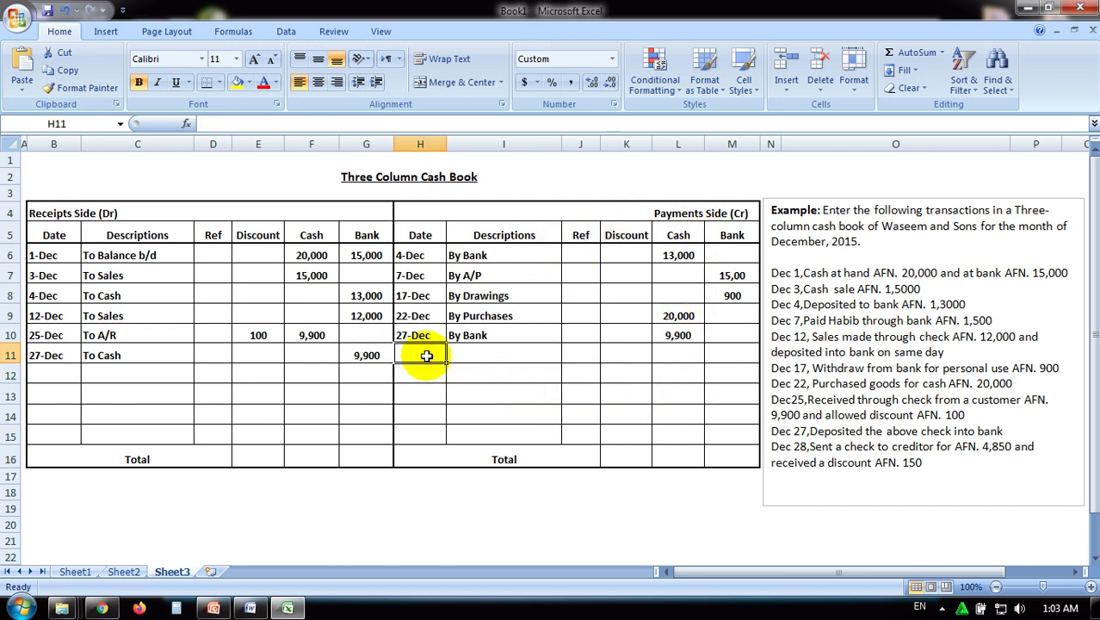
{"action": "type", "text": "28-D"}
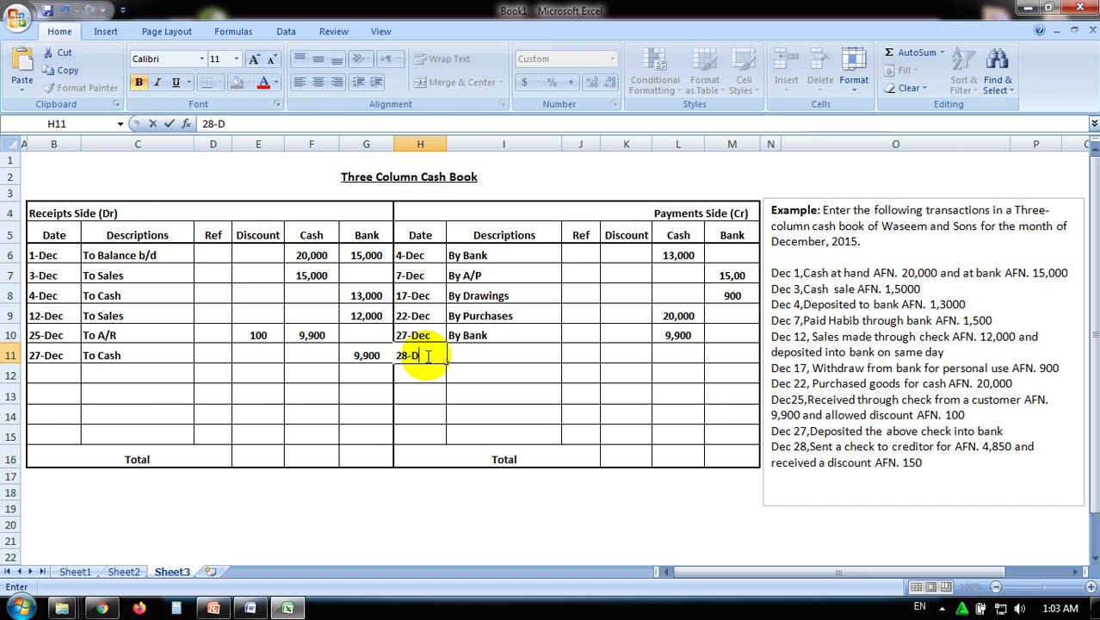
{"action": "type", "text": "ec"}
{"action": "left_click", "coordinate": [470, 359]}
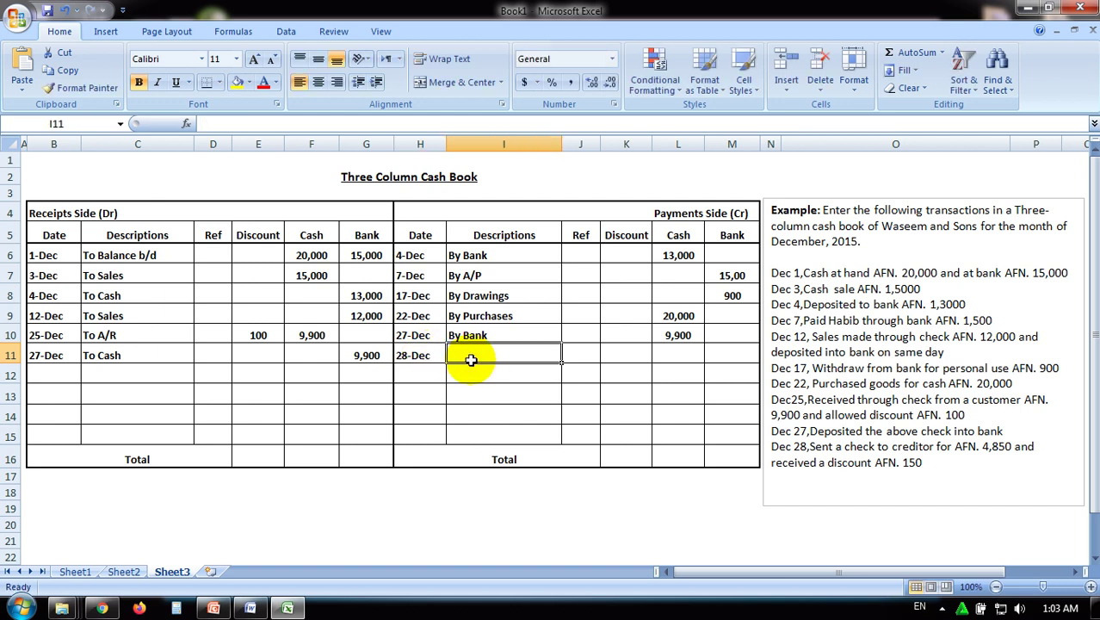
{"action": "type", "text": "B"}
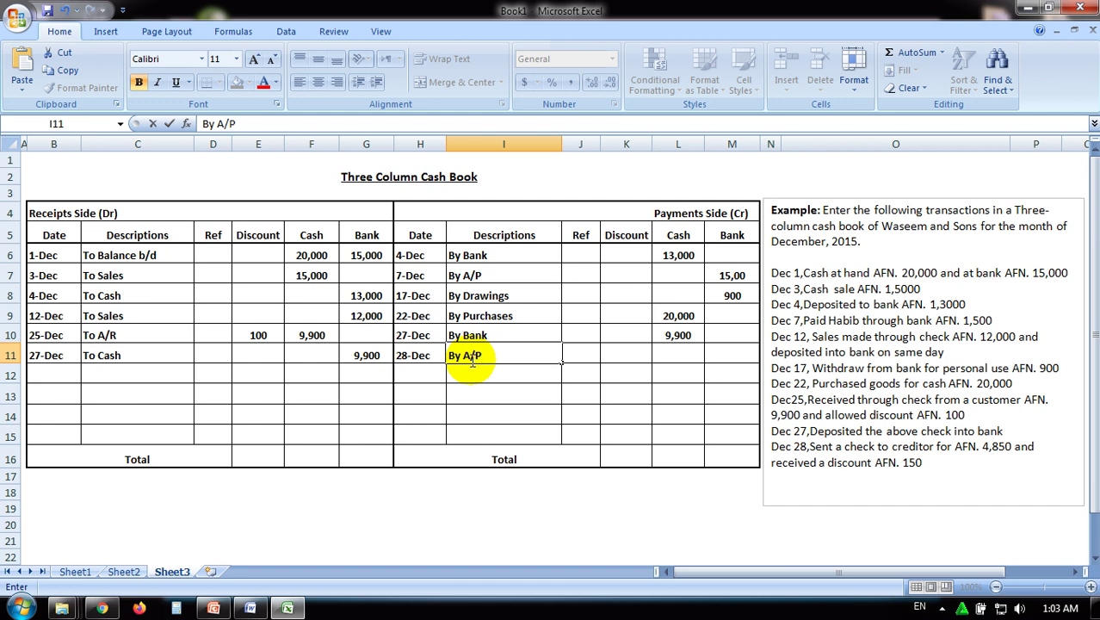
{"action": "type", "text": "y A/P"}
{"action": "left_click", "coordinate": [731, 356]}
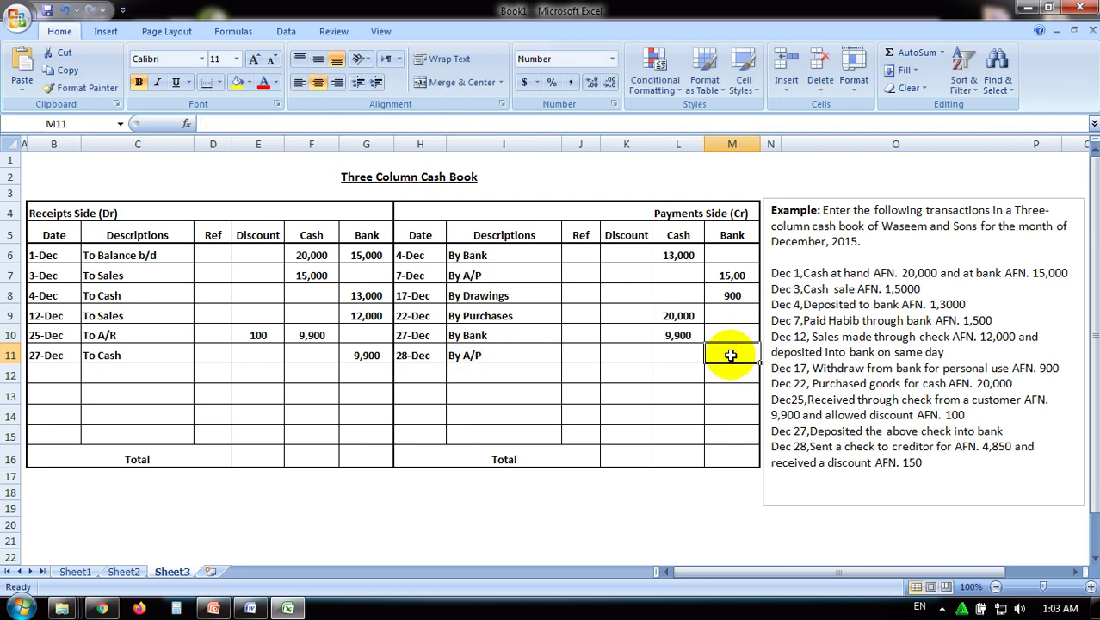
{"action": "type", "text": "4,850"}
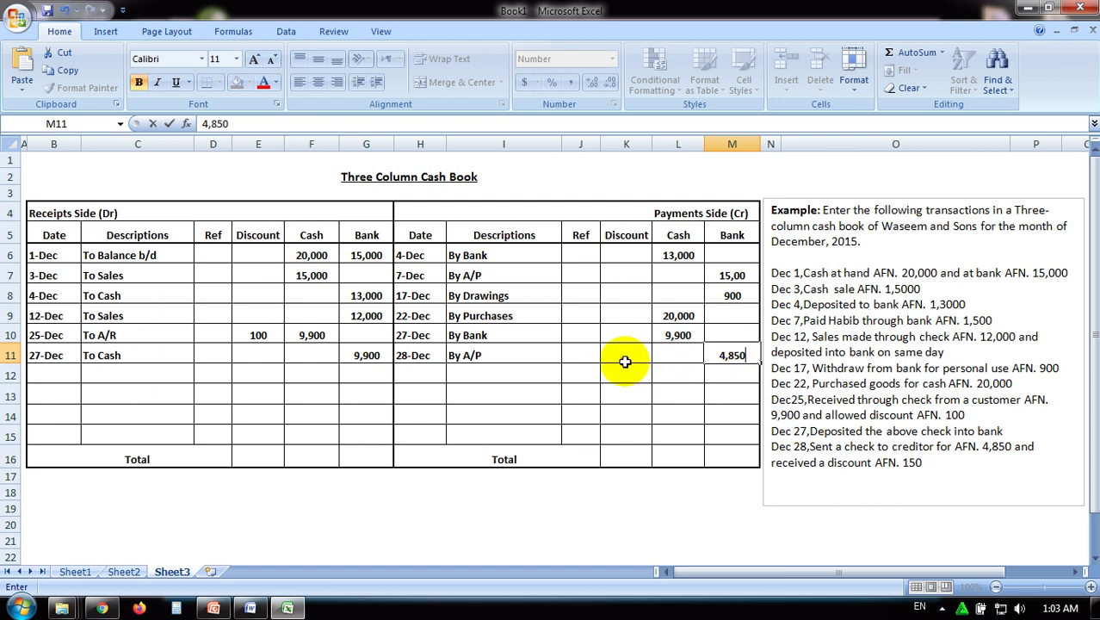
{"action": "left_click", "coordinate": [626, 360]}
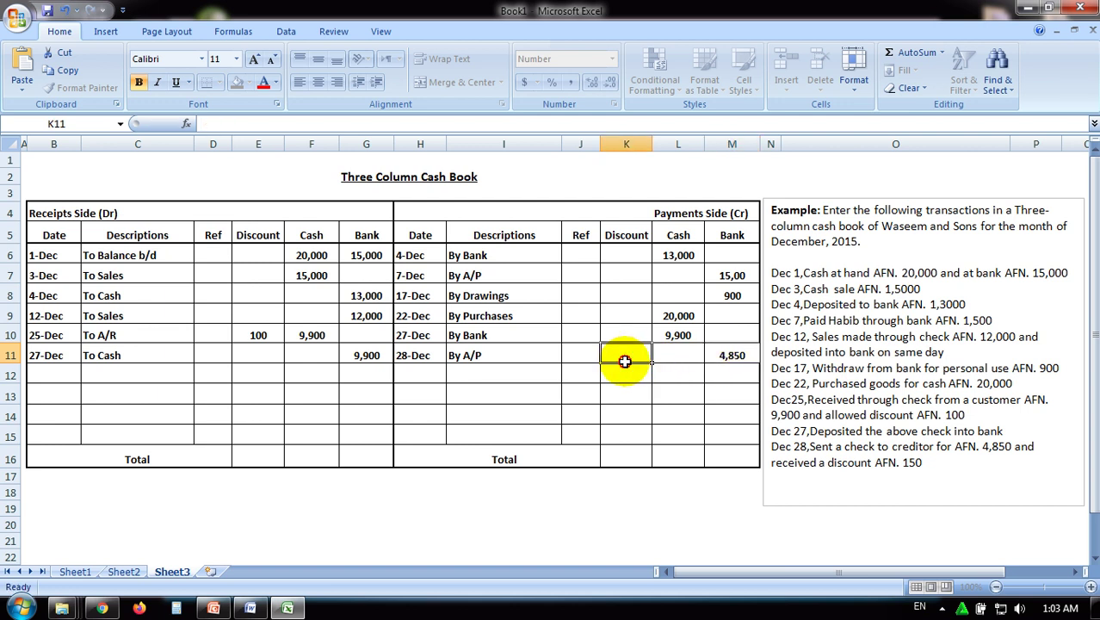
{"action": "type", "text": "150"}
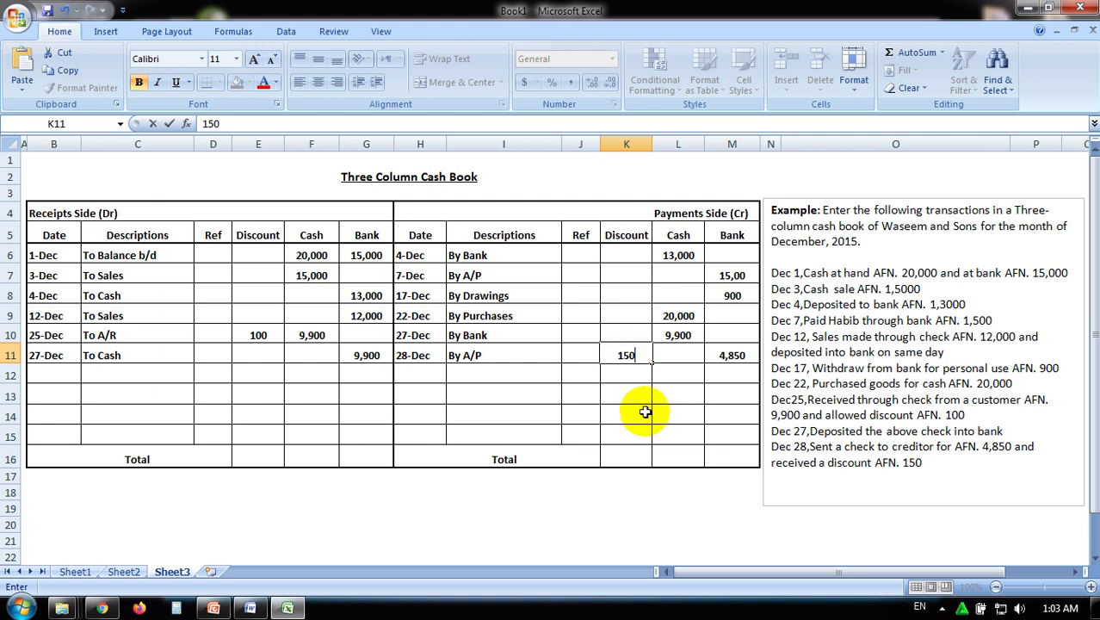
{"action": "left_click", "coordinate": [641, 413]}
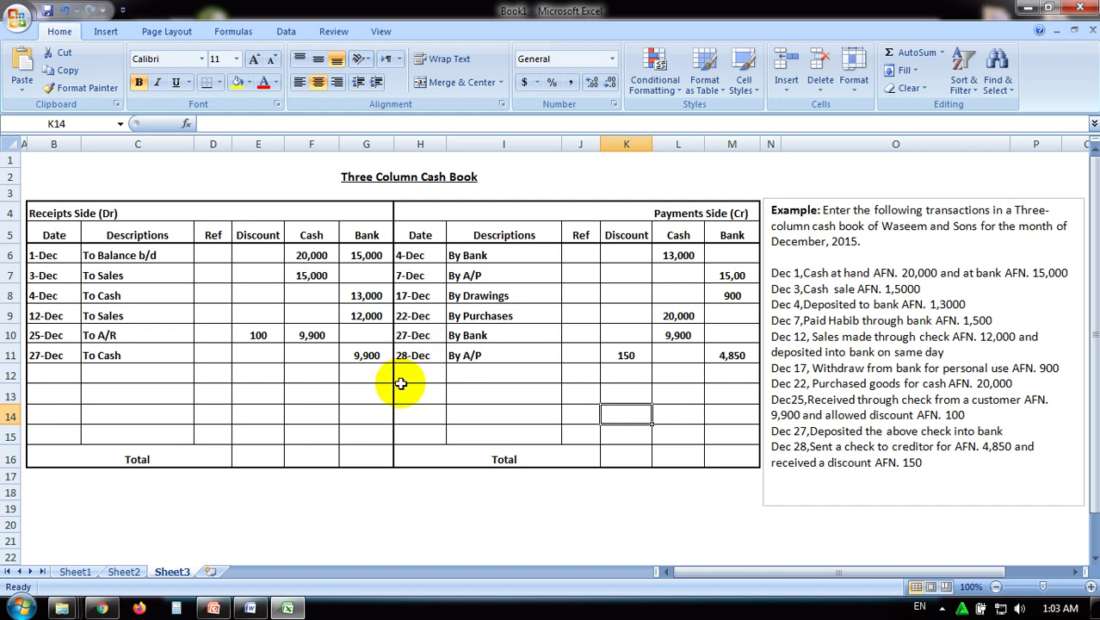
Step: Enter the discount column totals in the Total row: 100 for receipts and 150 for payments
{"action": "left_click_drag", "start_coordinate": [263, 256], "coordinate": [247, 435]}
{"action": "left_click", "coordinate": [262, 459]}
{"action": "type", "text": "100"}
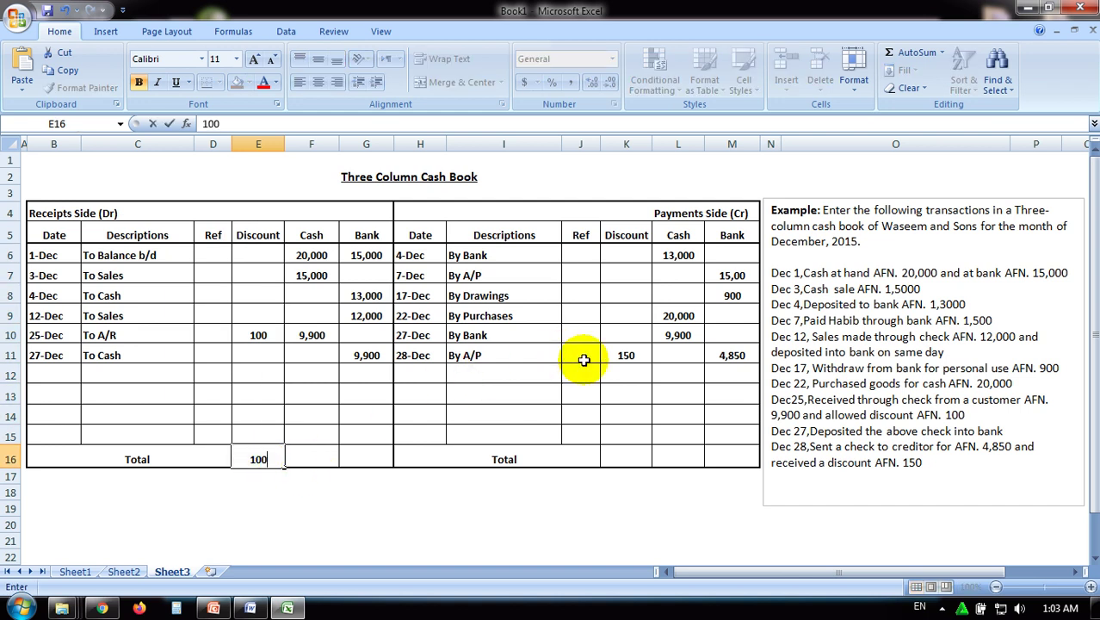
{"action": "left_click_drag", "start_coordinate": [635, 257], "coordinate": [614, 435]}
{"action": "left_click", "coordinate": [614, 456]}
{"action": "type", "text": "1"}
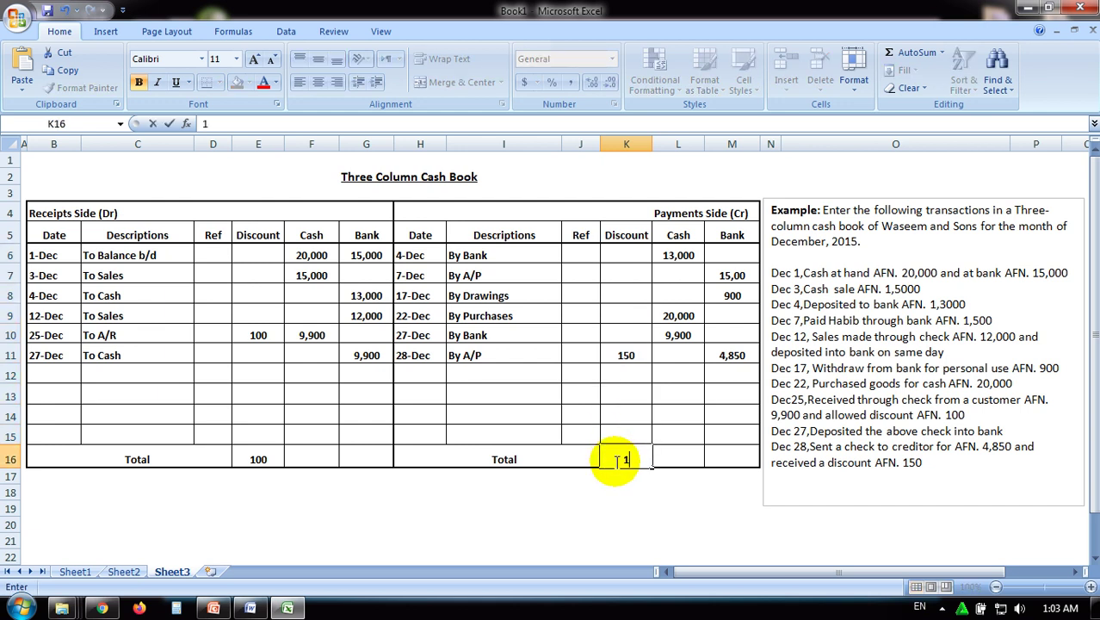
{"action": "type", "text": "50"}
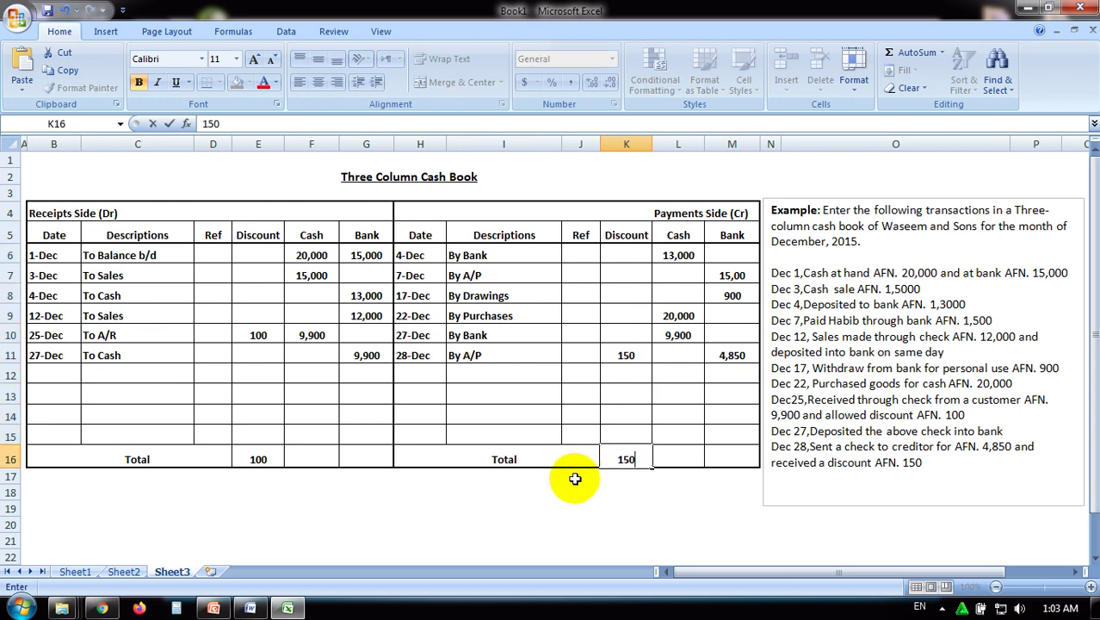
{"action": "left_click", "coordinate": [573, 479]}
Step: Switch to Calculator and add the receipts-side cash amounts: 20000 + 15000 + 9900
{"action": "left_click_drag", "start_coordinate": [314, 256], "coordinate": [304, 409]}
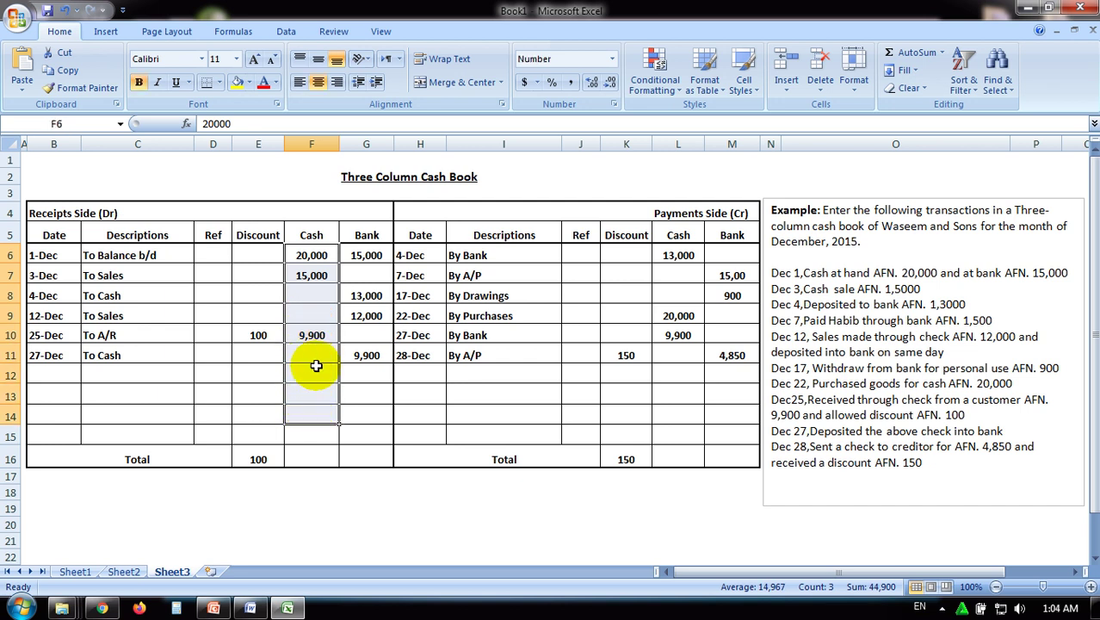
{"action": "left_click_drag", "start_coordinate": [324, 255], "coordinate": [308, 416]}
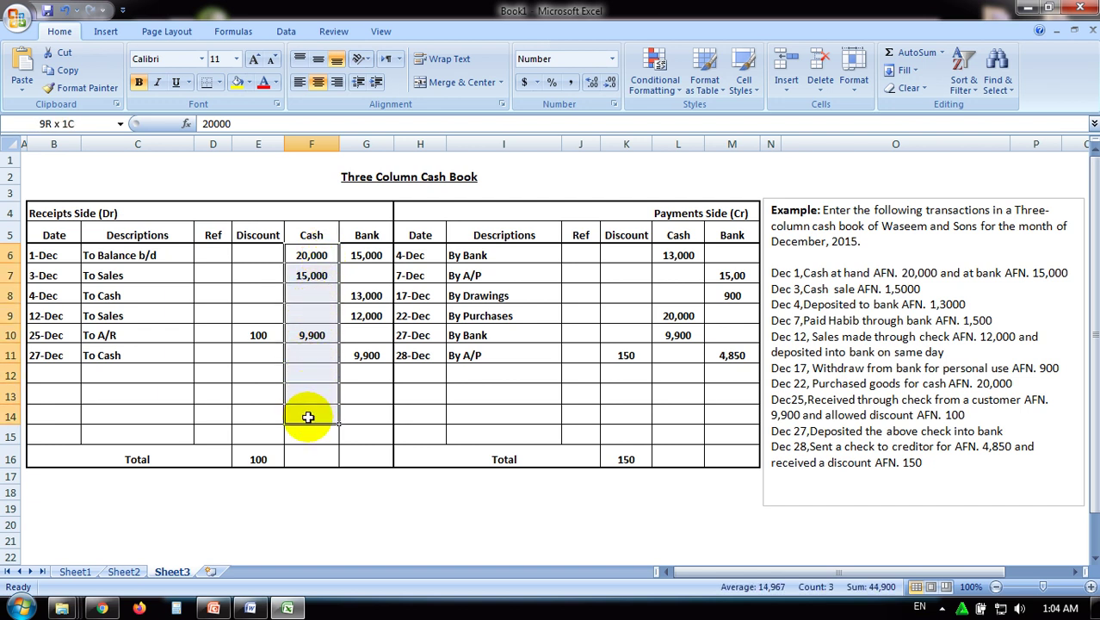
{"action": "left_click", "coordinate": [179, 607]}
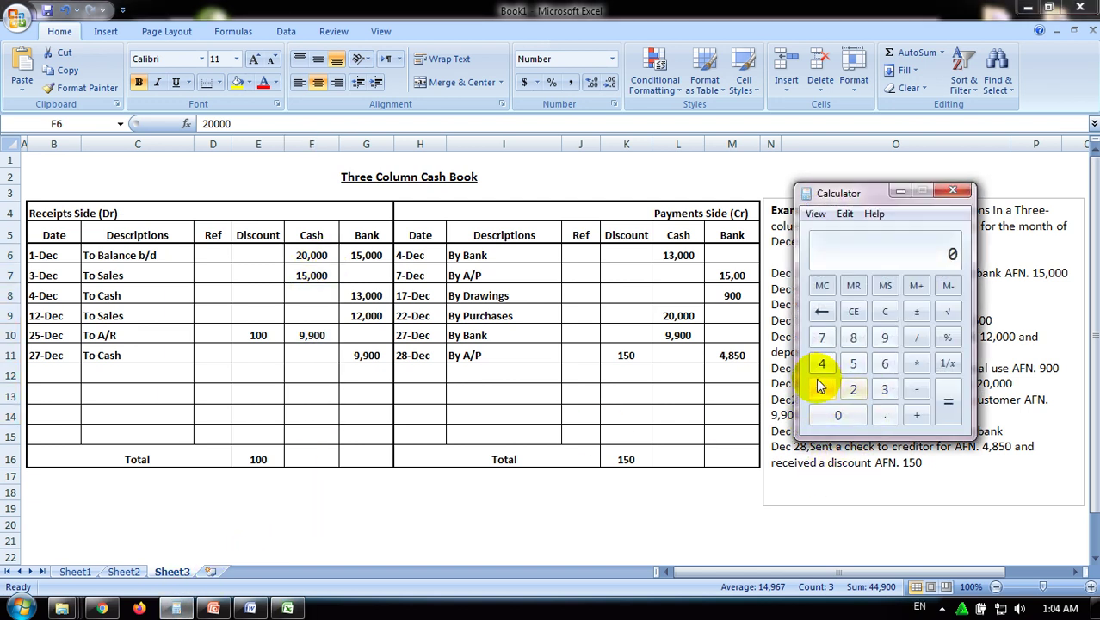
{"action": "left_click", "coordinate": [852, 391]}
{"action": "left_click", "coordinate": [839, 413]}
{"action": "left_click", "coordinate": [839, 413]}
{"action": "left_click", "coordinate": [839, 414]}
{"action": "left_click", "coordinate": [840, 414]}
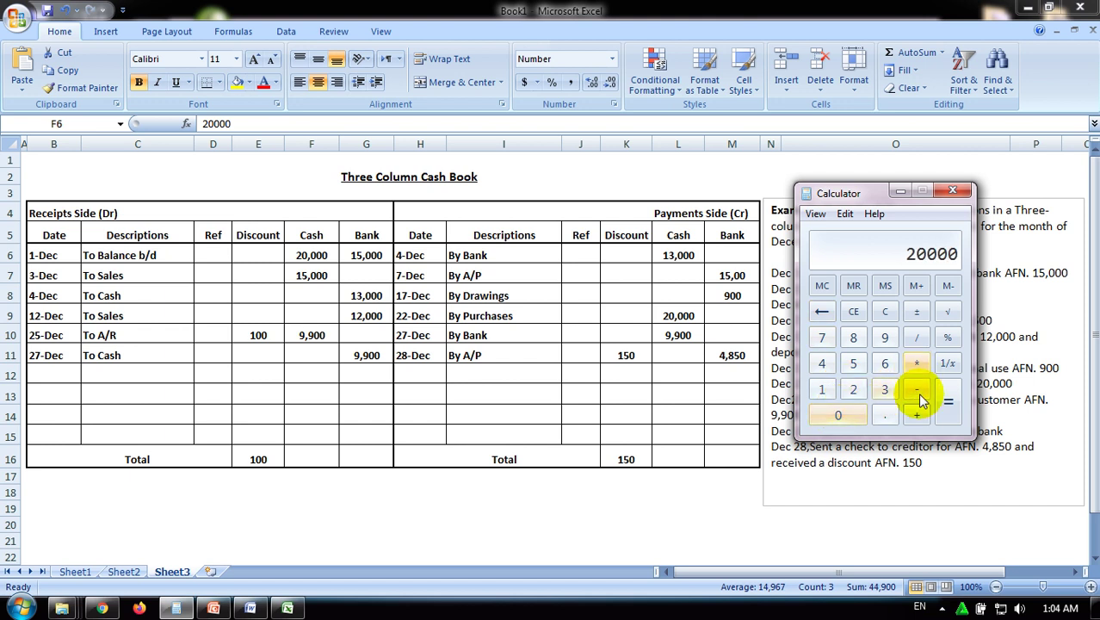
{"action": "left_click", "coordinate": [822, 389]}
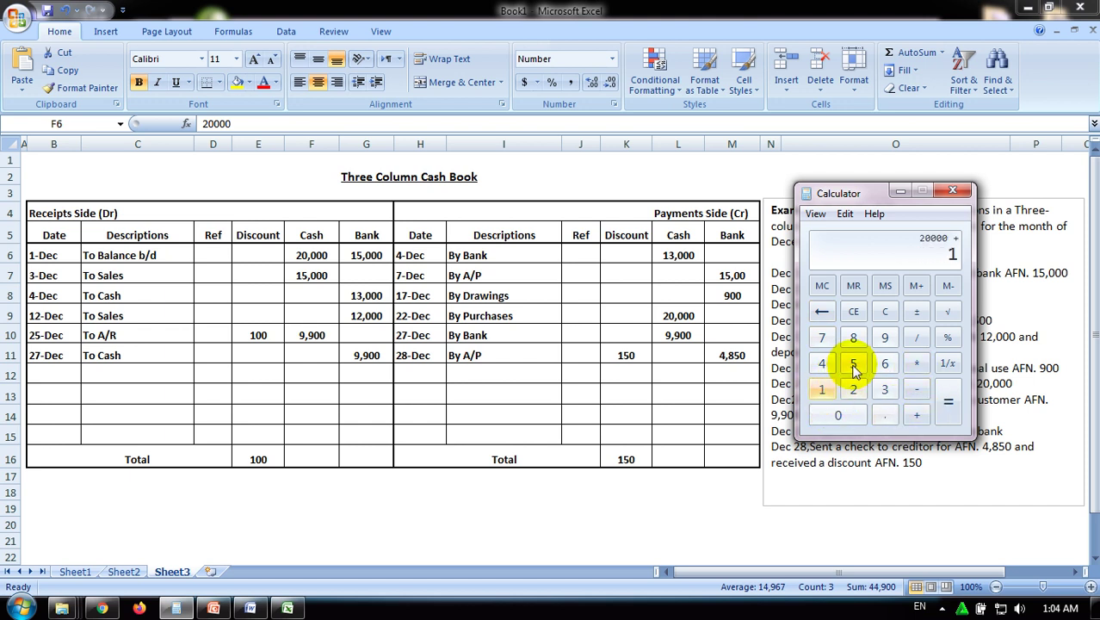
{"action": "left_click", "coordinate": [853, 363]}
{"action": "left_click", "coordinate": [844, 416]}
{"action": "left_click", "coordinate": [842, 415]}
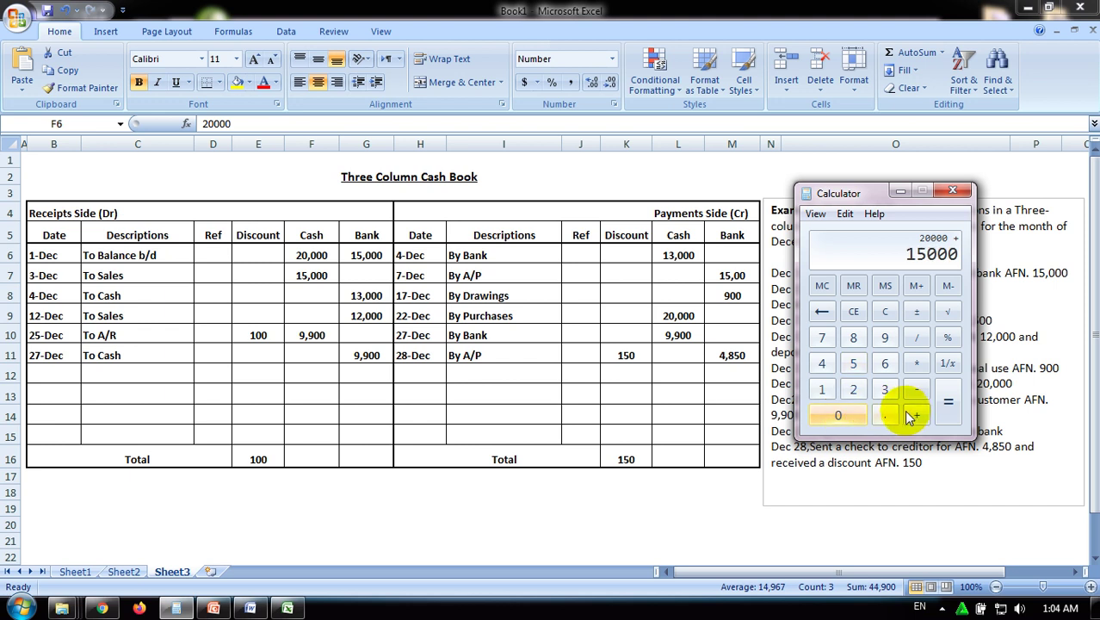
{"action": "left_click", "coordinate": [917, 416]}
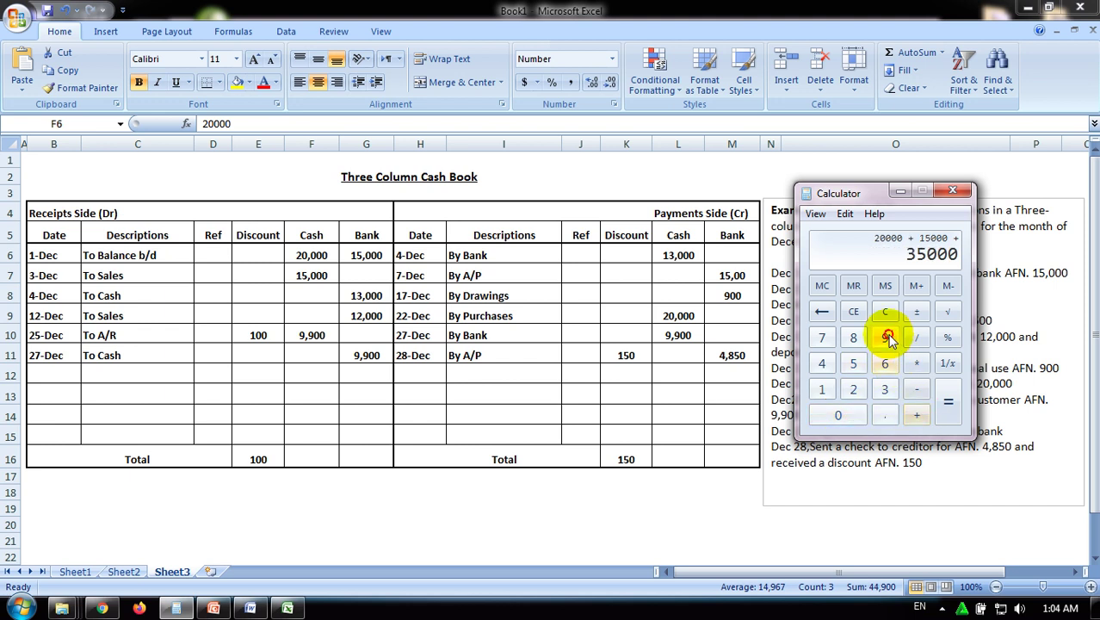
{"action": "left_click", "coordinate": [884, 337]}
{"action": "left_click", "coordinate": [885, 338]}
{"action": "left_click", "coordinate": [843, 416]}
{"action": "left_click", "coordinate": [843, 415]}
{"action": "left_click", "coordinate": [948, 403]}
Step: Return to the cash book and enter 44,900 as the cash total on both the receipts and payments sides
{"action": "left_click", "coordinate": [313, 459]}
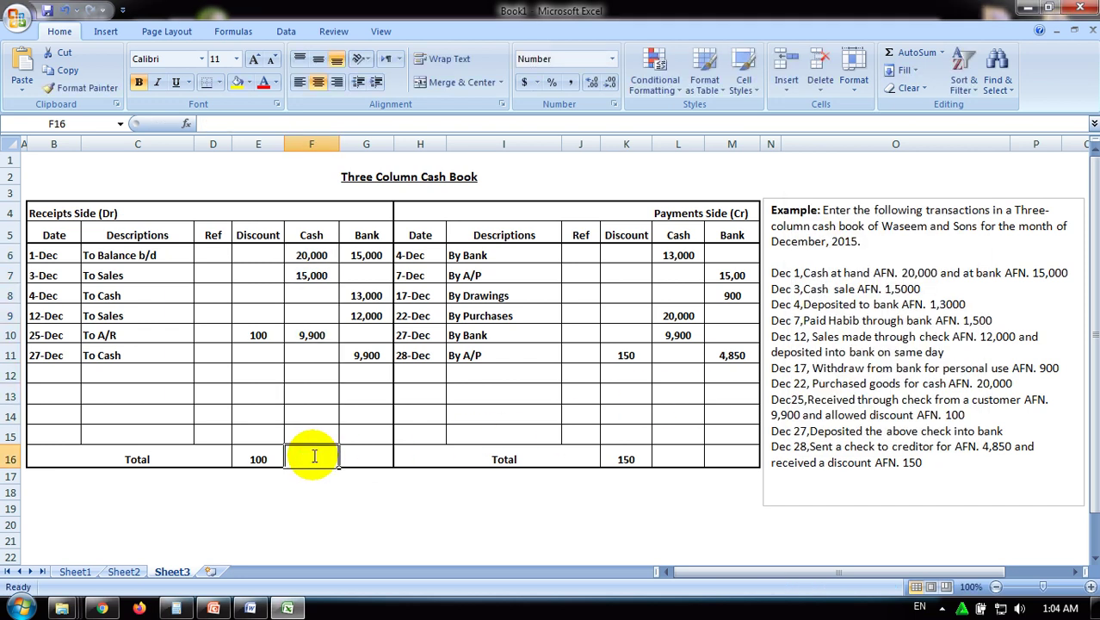
{"action": "type", "text": "44,900"}
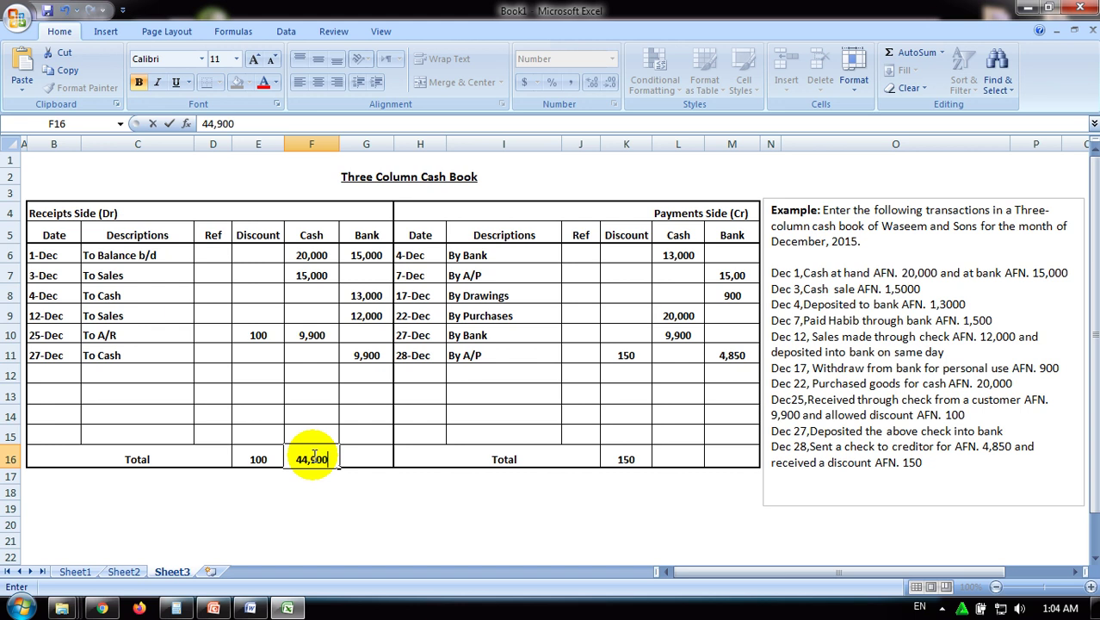
{"action": "left_click", "coordinate": [694, 460]}
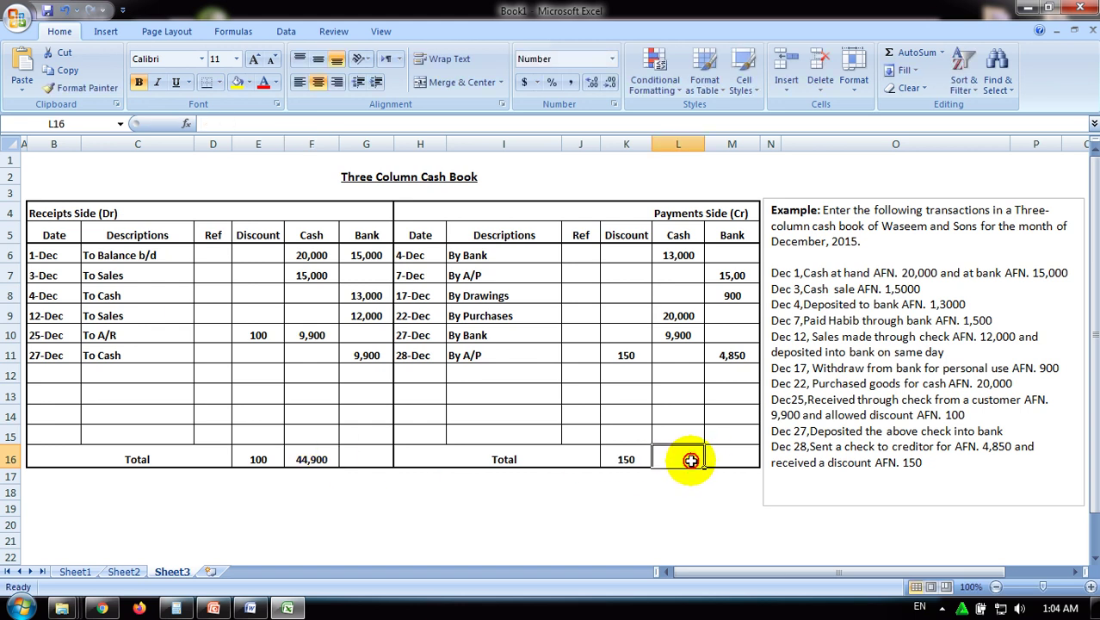
{"action": "type", "text": "44"}
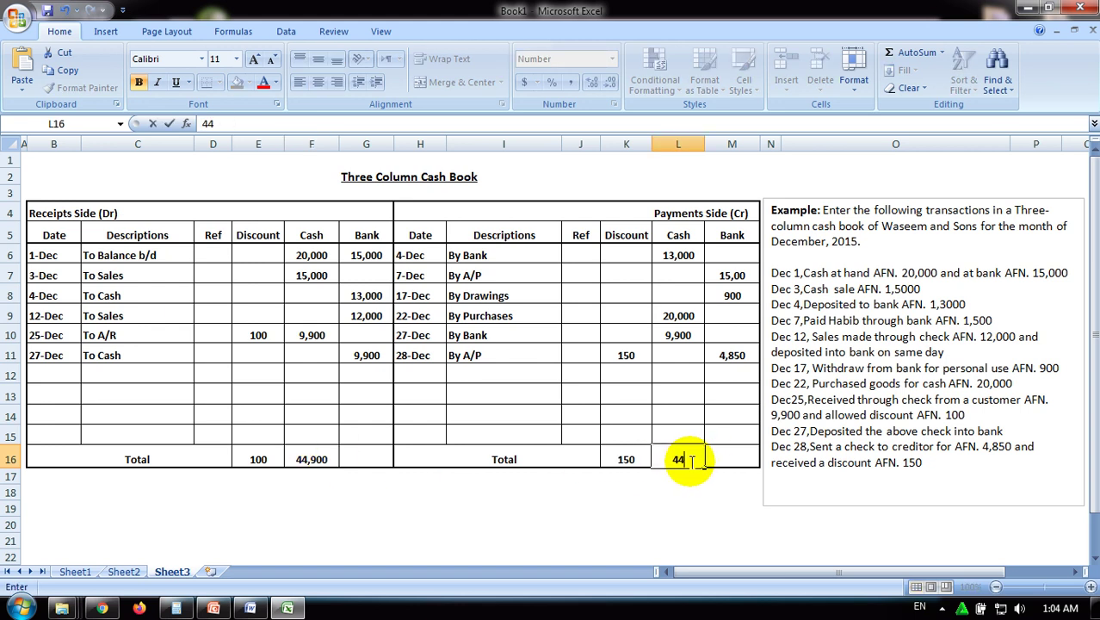
{"action": "type", "text": ",900"}
{"action": "left_click", "coordinate": [663, 482]}
{"action": "left_click", "coordinate": [676, 456]}
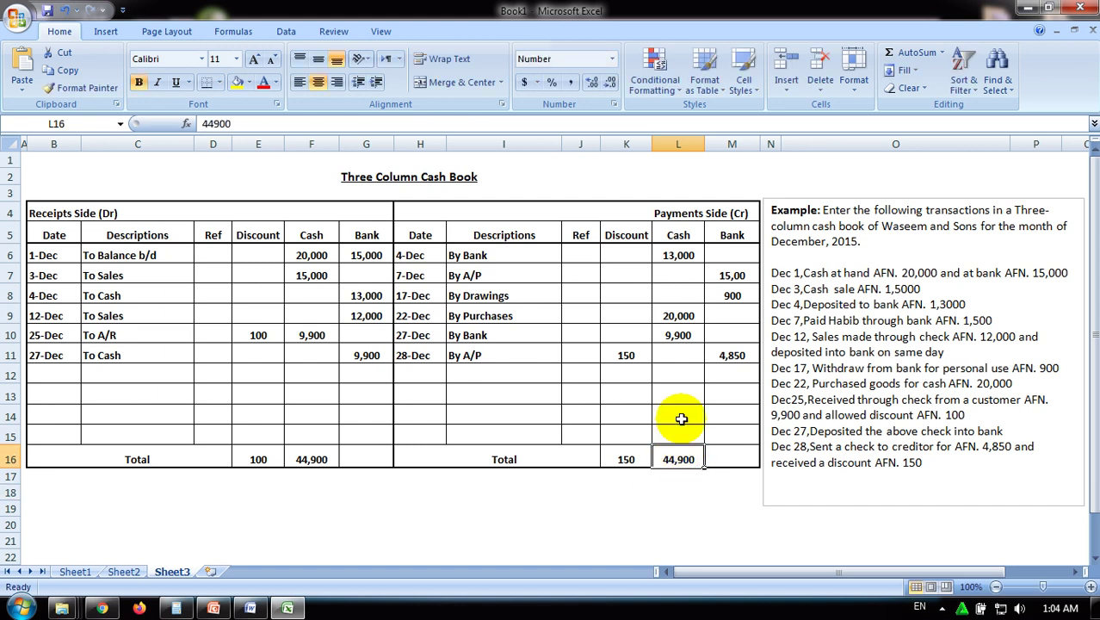
Step: Switch to Calculator and subtract the payments-side cash amounts from the cash total: 44900 - 13000 - 20000 - 9900
{"action": "left_click_drag", "start_coordinate": [678, 257], "coordinate": [668, 371]}
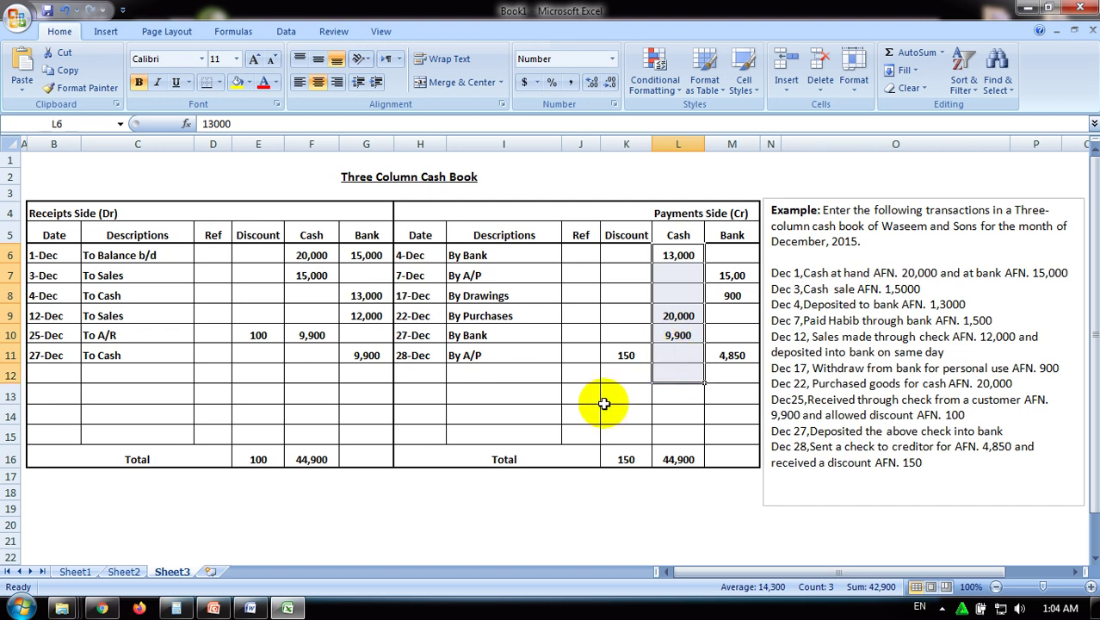
{"action": "left_click", "coordinate": [173, 610]}
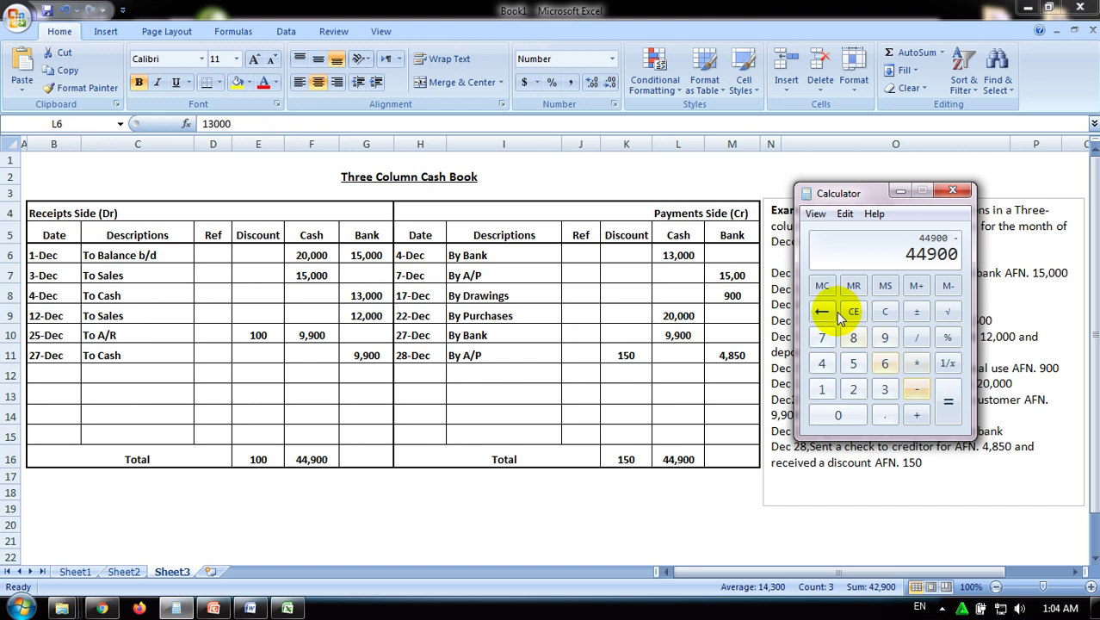
{"action": "left_click", "coordinate": [822, 389]}
{"action": "left_click", "coordinate": [884, 390]}
{"action": "left_click", "coordinate": [845, 415]}
{"action": "left_click", "coordinate": [850, 415]}
{"action": "left_click", "coordinate": [851, 415]}
{"action": "left_click", "coordinate": [917, 389]}
{"action": "left_click", "coordinate": [853, 389]}
{"action": "left_click", "coordinate": [837, 416]}
{"action": "left_click", "coordinate": [839, 417]}
{"action": "left_click", "coordinate": [839, 417]}
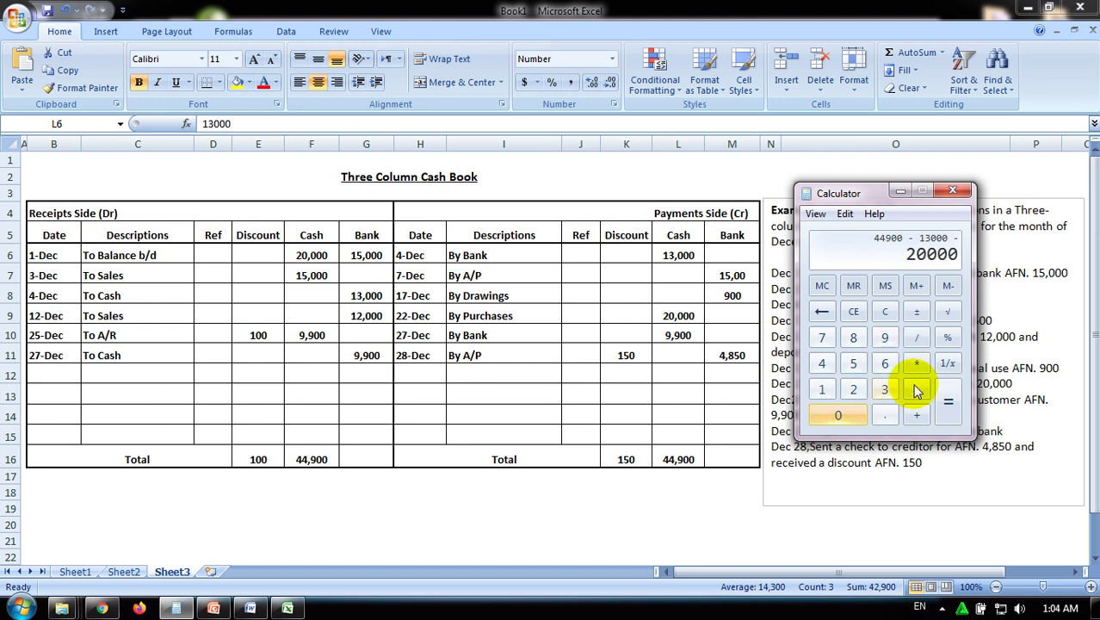
{"action": "left_click", "coordinate": [920, 392]}
{"action": "left_click", "coordinate": [885, 338]}
{"action": "left_click", "coordinate": [885, 339]}
{"action": "left_click", "coordinate": [837, 416]}
{"action": "left_click", "coordinate": [836, 416]}
{"action": "left_click", "coordinate": [918, 415]}
Step: Record the closing cash balance in the payments row just above the total: 31-Dec, "By Balance c/d", cash 2,000
{"action": "left_click", "coordinate": [683, 429]}
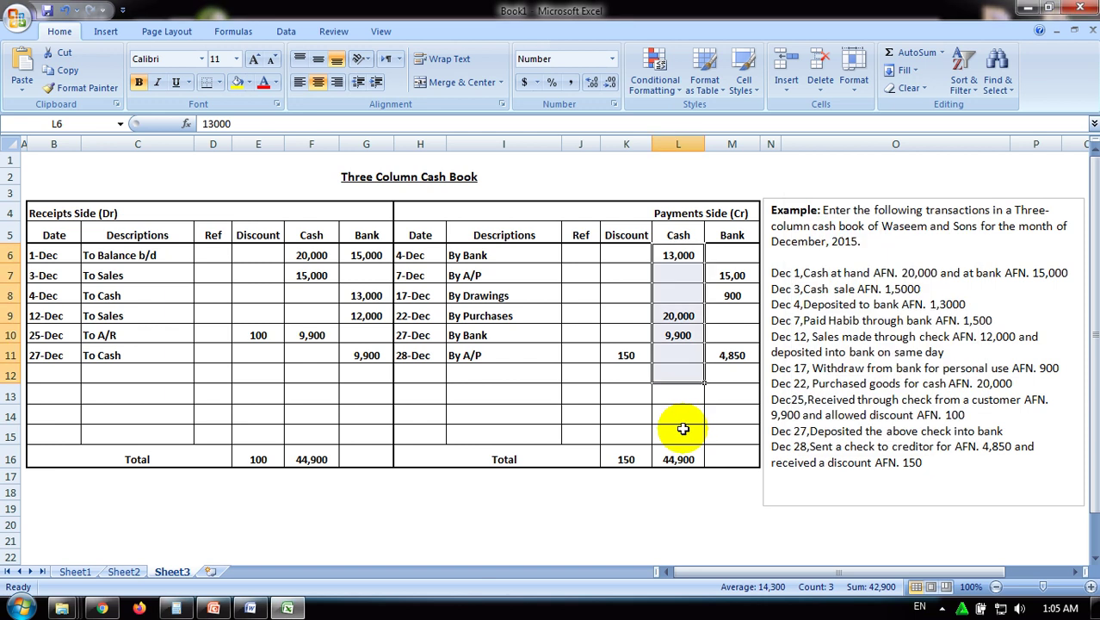
{"action": "left_click", "coordinate": [682, 433]}
{"action": "type", "text": "2000"}
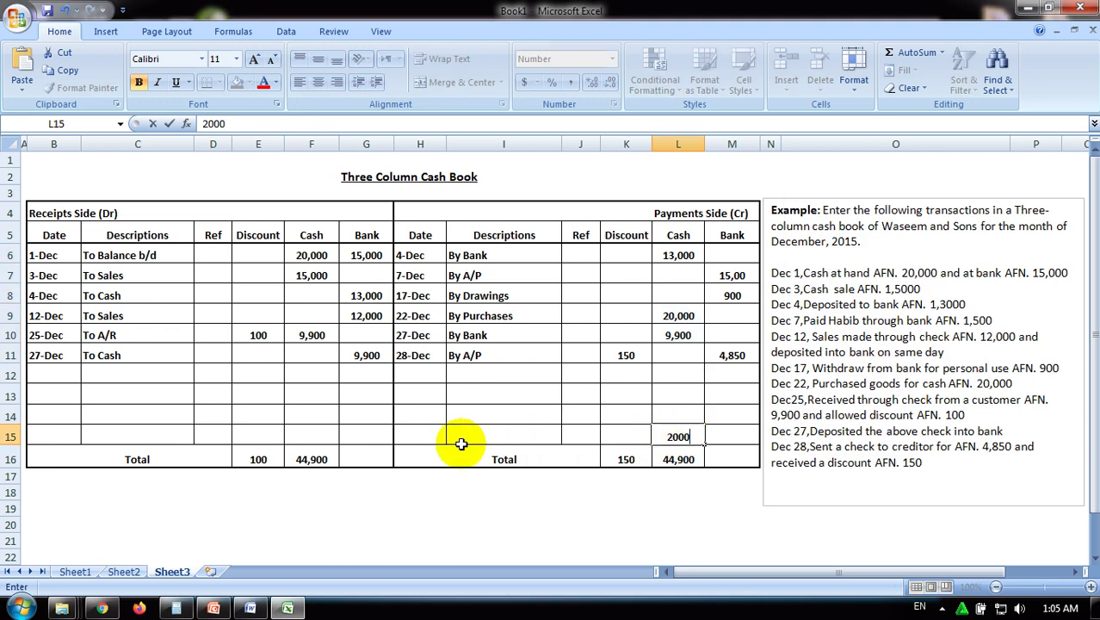
{"action": "left_click", "coordinate": [427, 437]}
{"action": "type", "text": "31"}
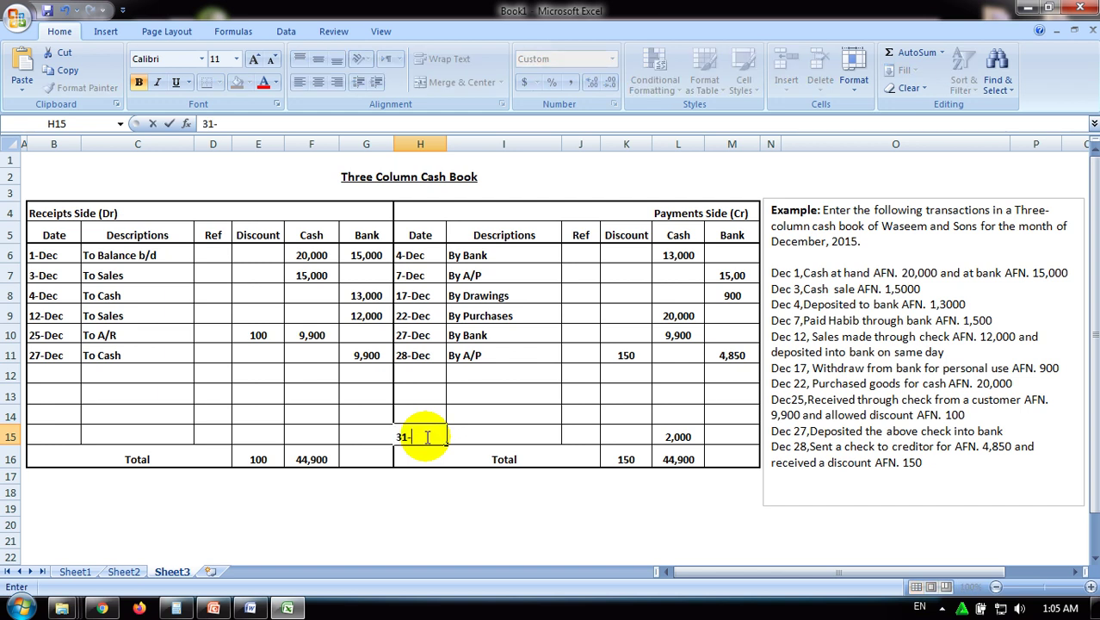
{"action": "type", "text": "-Dec"}
{"action": "left_click", "coordinate": [498, 434]}
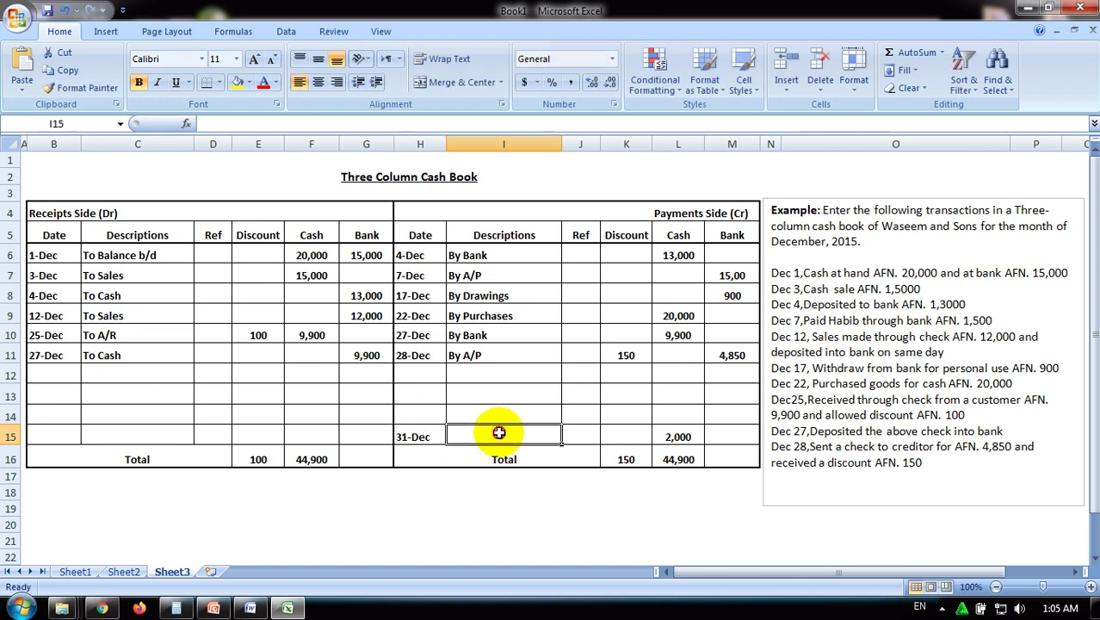
{"action": "type", "text": "By Balance c/"}
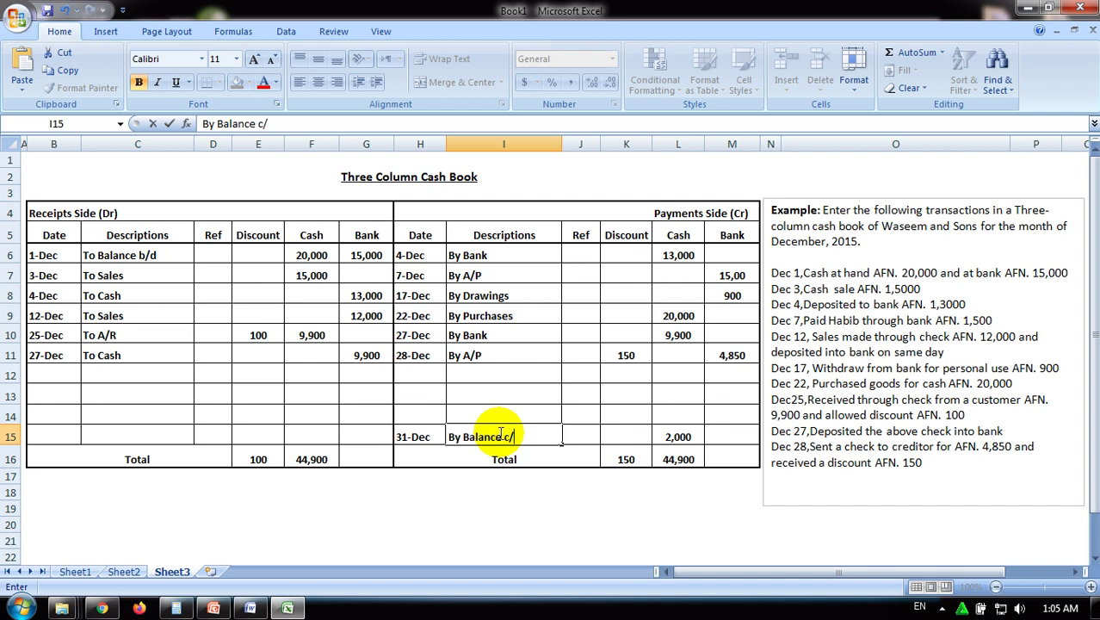
{"action": "type", "text": "d"}
{"action": "left_click", "coordinate": [494, 492]}
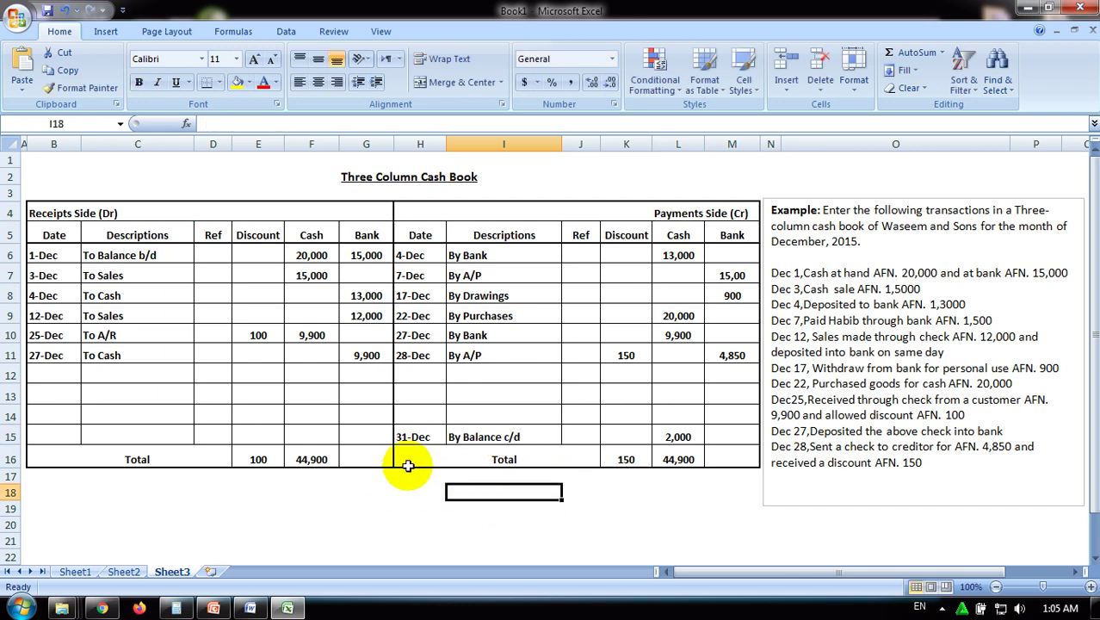
Step: Review the cash amounts on both sides against the receipts-side cash total and the closing cash balance
{"action": "left_click_drag", "start_coordinate": [312, 255], "coordinate": [312, 315]}
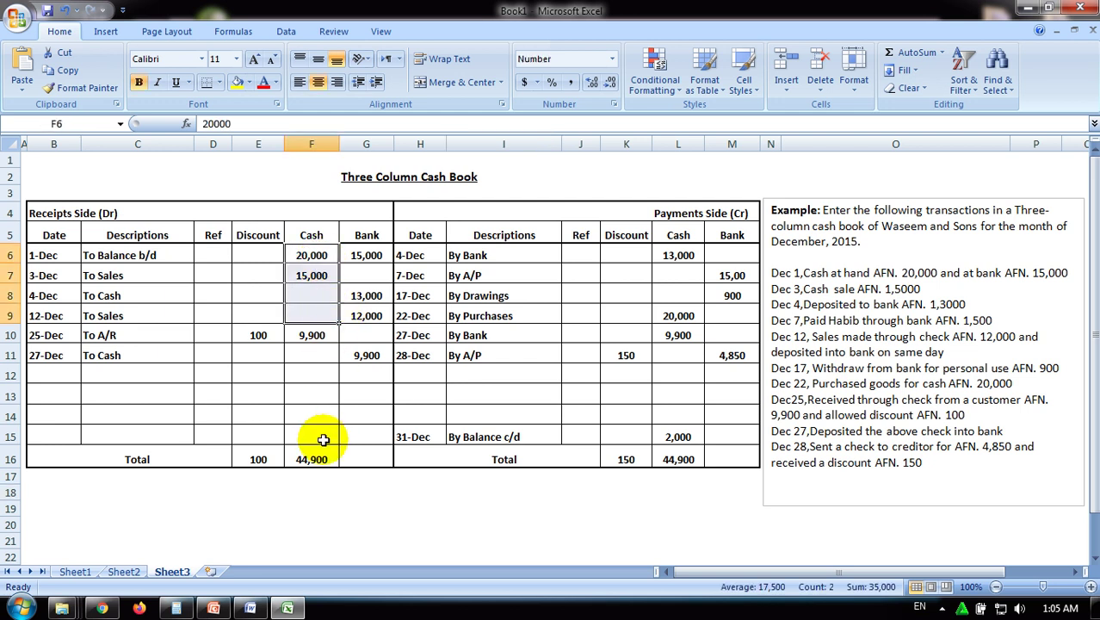
{"action": "left_click", "coordinate": [317, 460]}
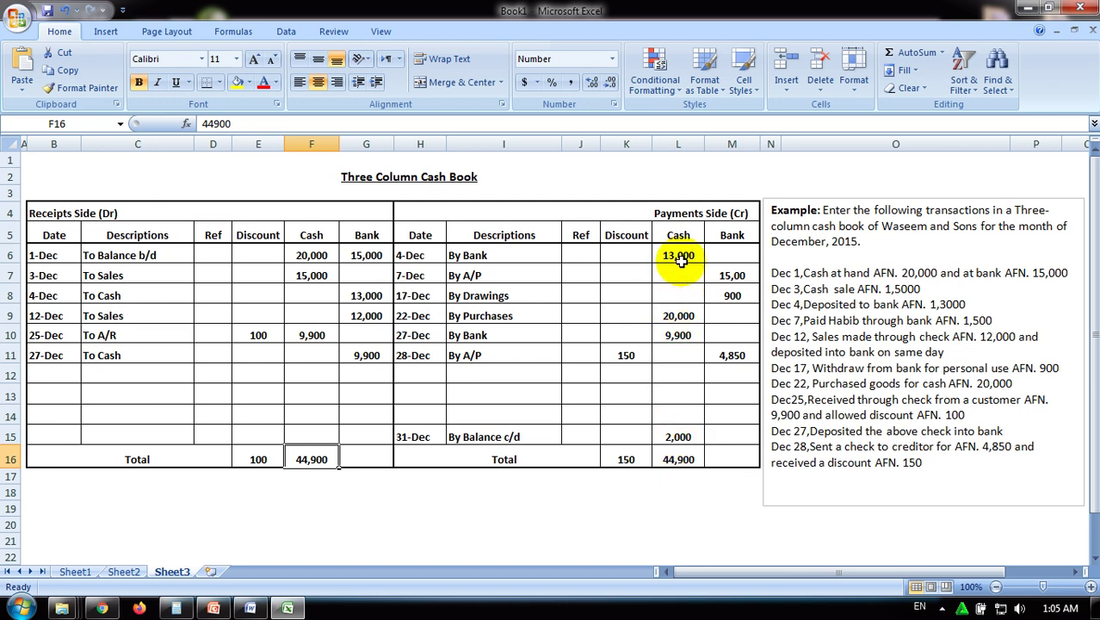
{"action": "left_click_drag", "start_coordinate": [680, 256], "coordinate": [678, 335]}
{"action": "left_click", "coordinate": [690, 438]}
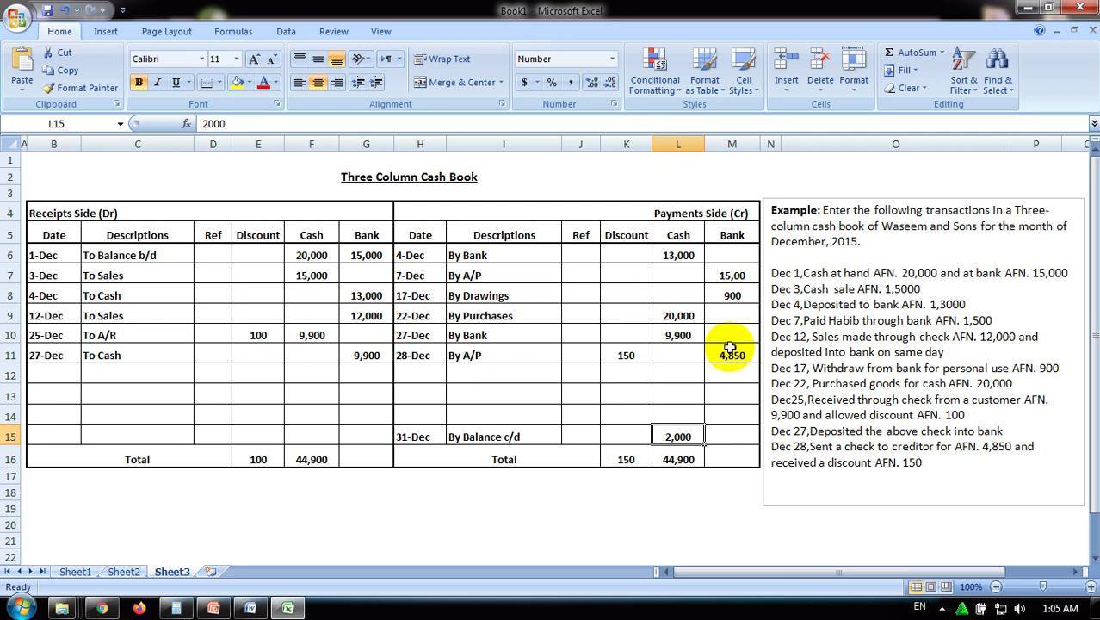
Step: Switch to Calculator and add the receipts-side bank amounts: 15000 + 13000 + 12000 + 9900
{"action": "left_click", "coordinate": [379, 256]}
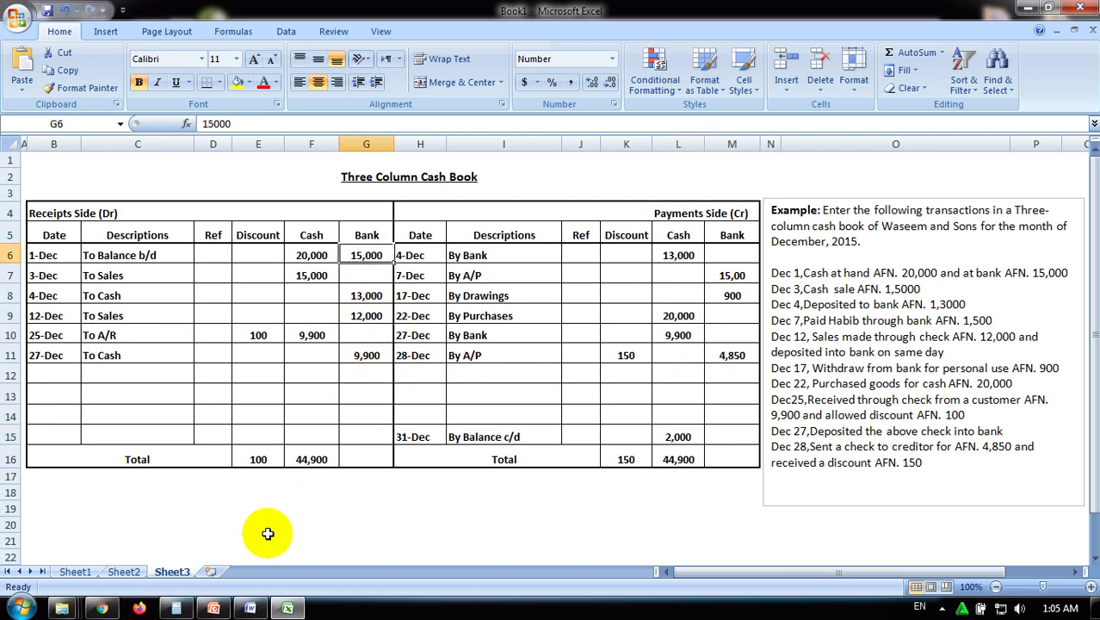
{"action": "left_click", "coordinate": [190, 605]}
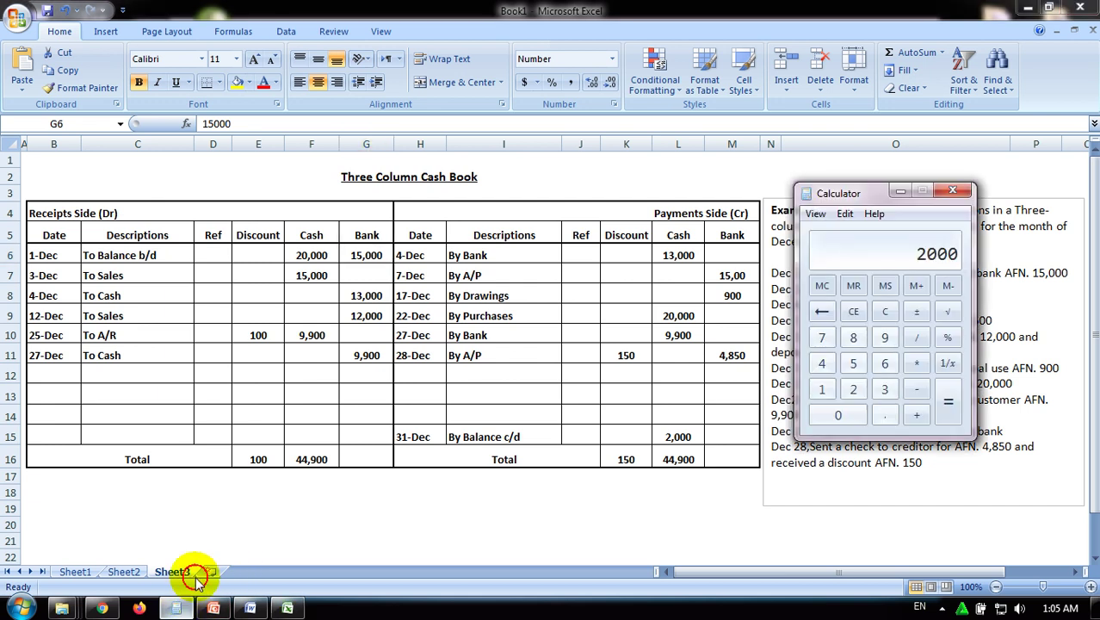
{"action": "left_click", "coordinate": [885, 312]}
{"action": "left_click", "coordinate": [821, 389]}
{"action": "left_click", "coordinate": [853, 363]}
{"action": "left_click", "coordinate": [841, 415]}
{"action": "left_click", "coordinate": [842, 415]}
{"action": "left_click", "coordinate": [842, 415]}
{"action": "left_click", "coordinate": [917, 416]}
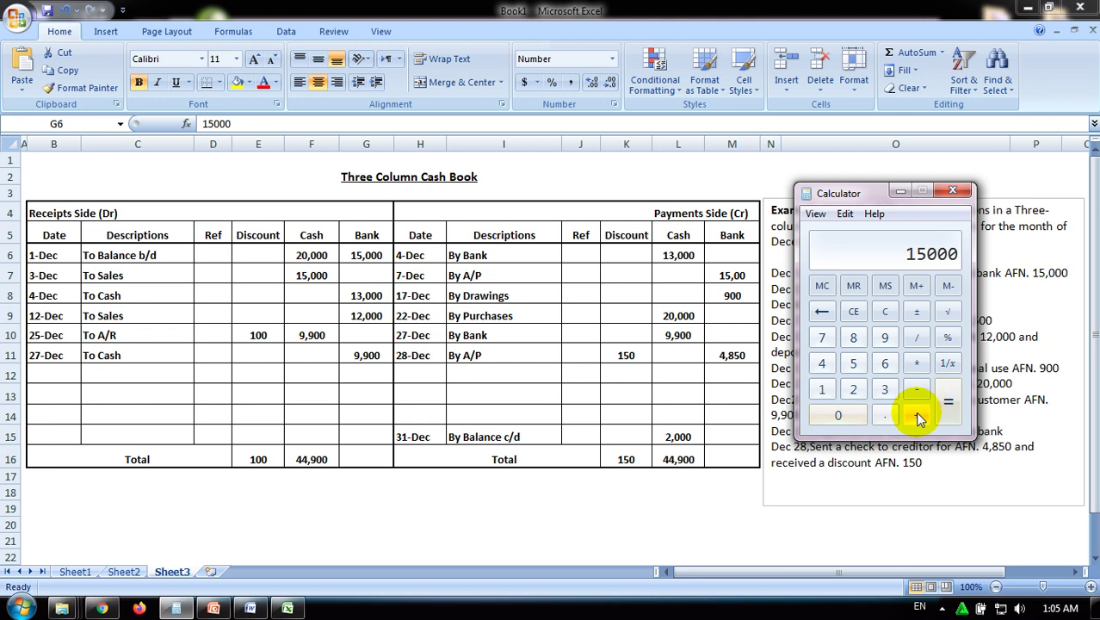
{"action": "left_click", "coordinate": [821, 389]}
{"action": "left_click", "coordinate": [885, 389]}
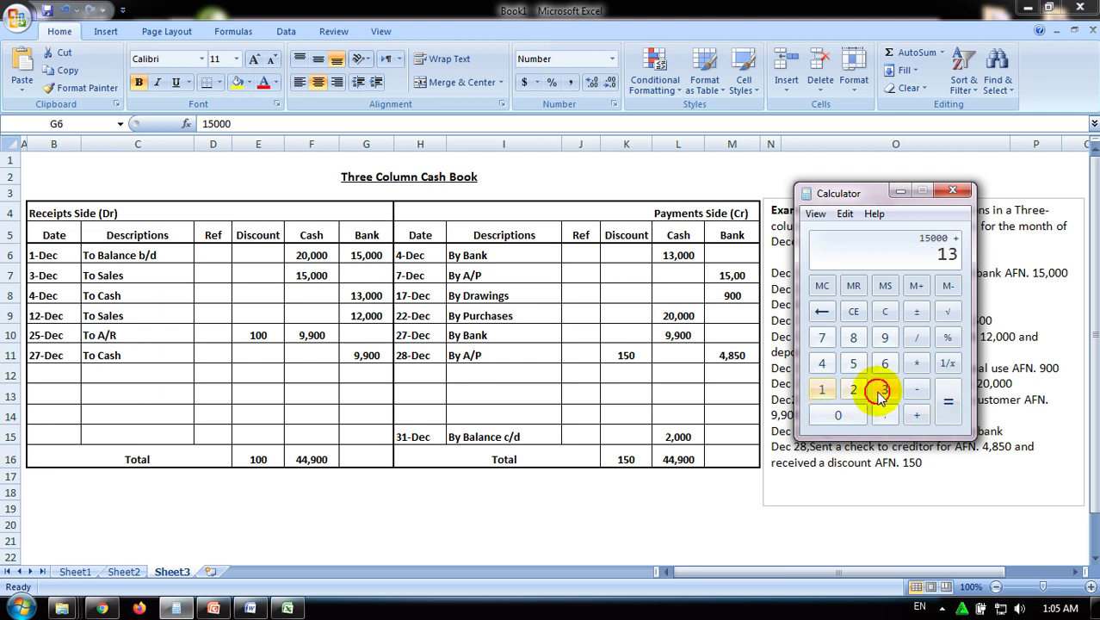
{"action": "left_click", "coordinate": [850, 415]}
{"action": "left_click", "coordinate": [851, 415]}
{"action": "left_click", "coordinate": [851, 415]}
{"action": "left_click", "coordinate": [915, 415]}
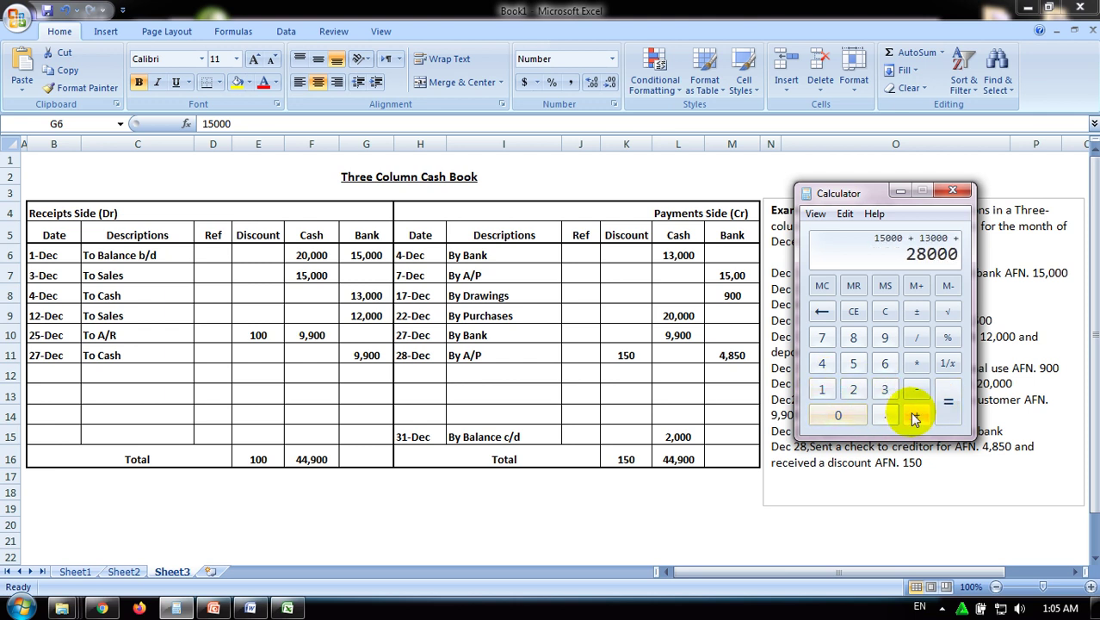
{"action": "left_click", "coordinate": [821, 389]}
{"action": "left_click", "coordinate": [837, 415]}
{"action": "left_click", "coordinate": [838, 415]}
{"action": "left_click", "coordinate": [837, 415]}
{"action": "left_click", "coordinate": [915, 418]}
{"action": "double_click", "coordinate": [887, 338]}
{"action": "left_click", "coordinate": [849, 415]}
{"action": "left_click", "coordinate": [849, 416]}
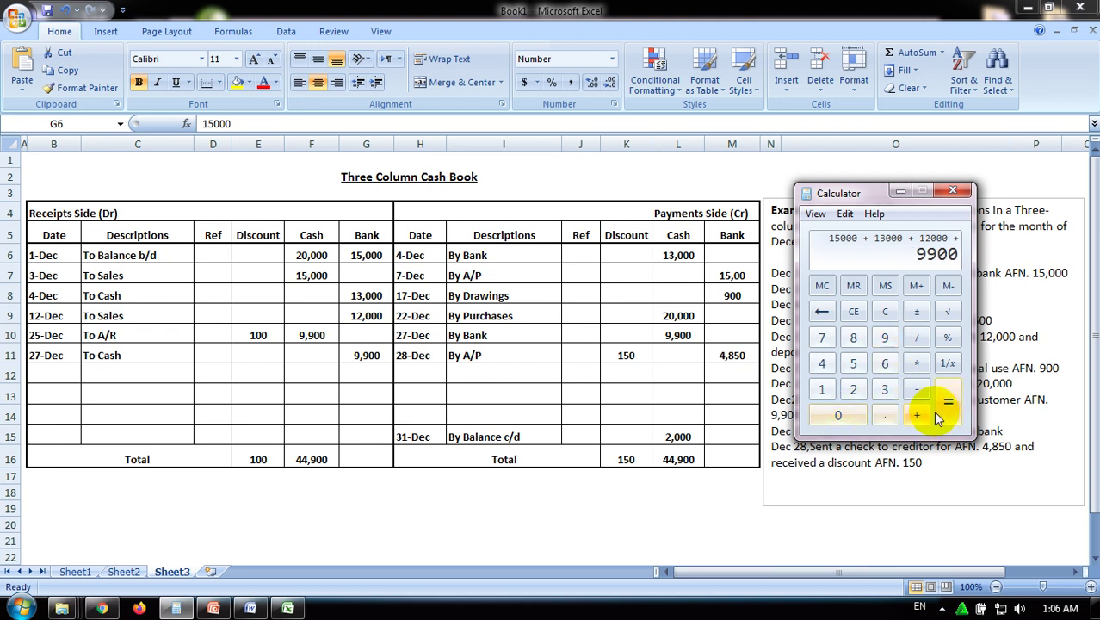
{"action": "left_click", "coordinate": [944, 414]}
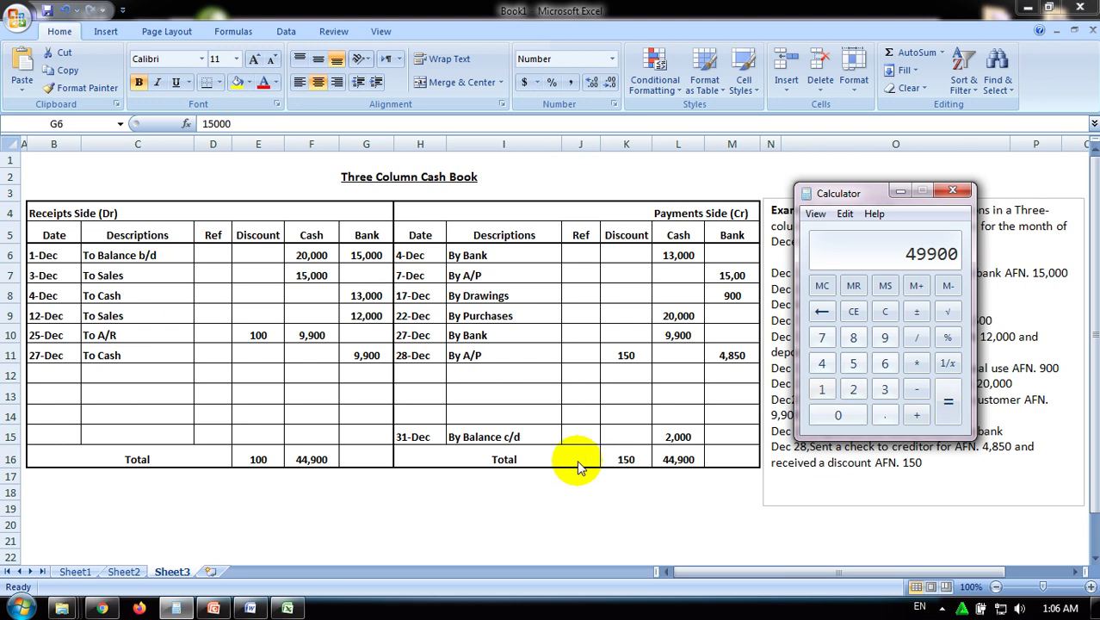
Step: Return to the cash book and enter 49,900 as the bank total on both the receipts and payments sides
{"action": "left_click", "coordinate": [363, 449]}
{"action": "left_click", "coordinate": [365, 457]}
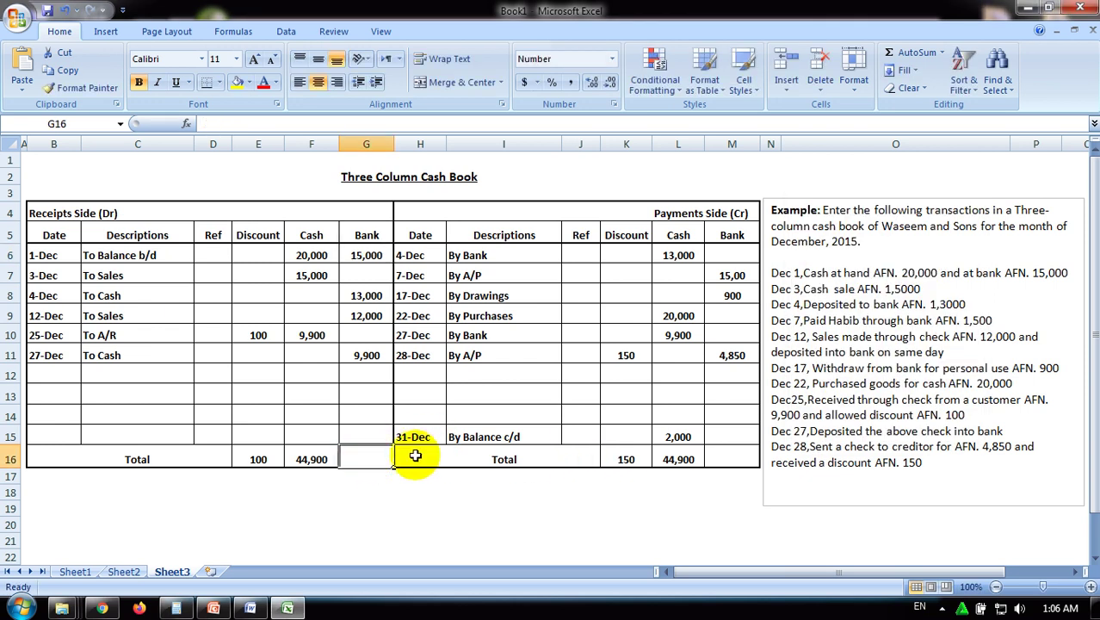
{"action": "type", "text": "49,9"}
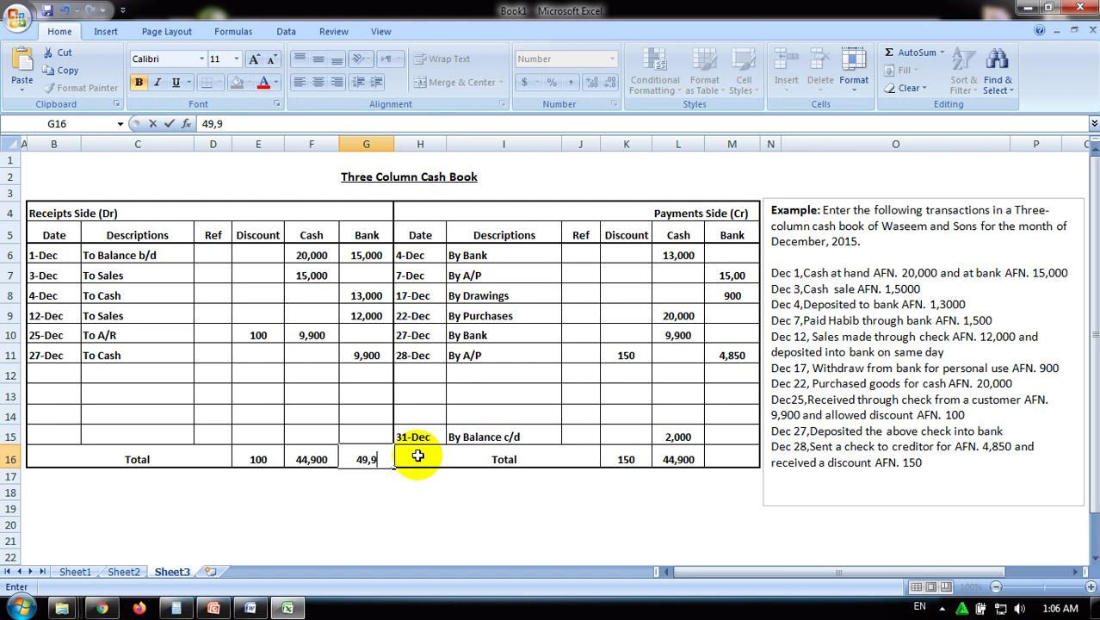
{"action": "type", "text": "00"}
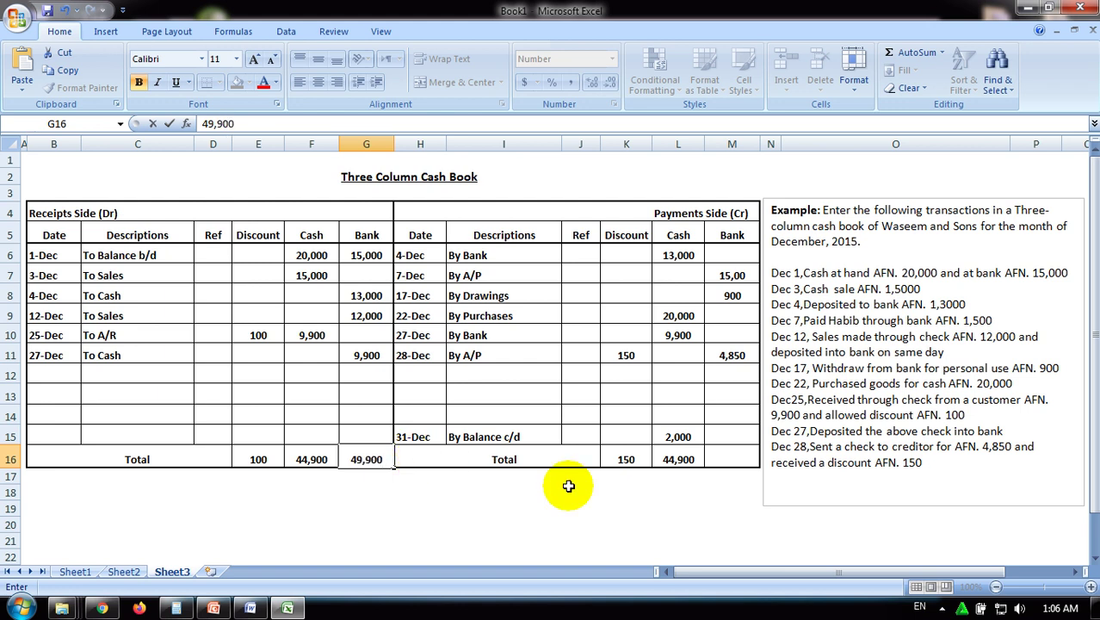
{"action": "left_click", "coordinate": [718, 458]}
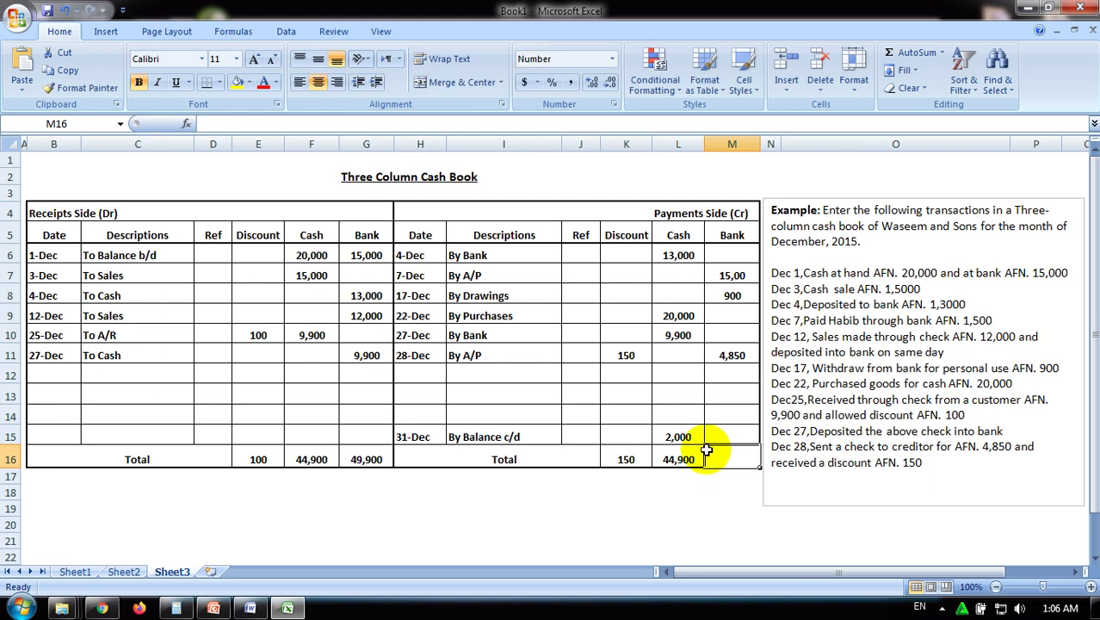
{"action": "type", "text": "49,900"}
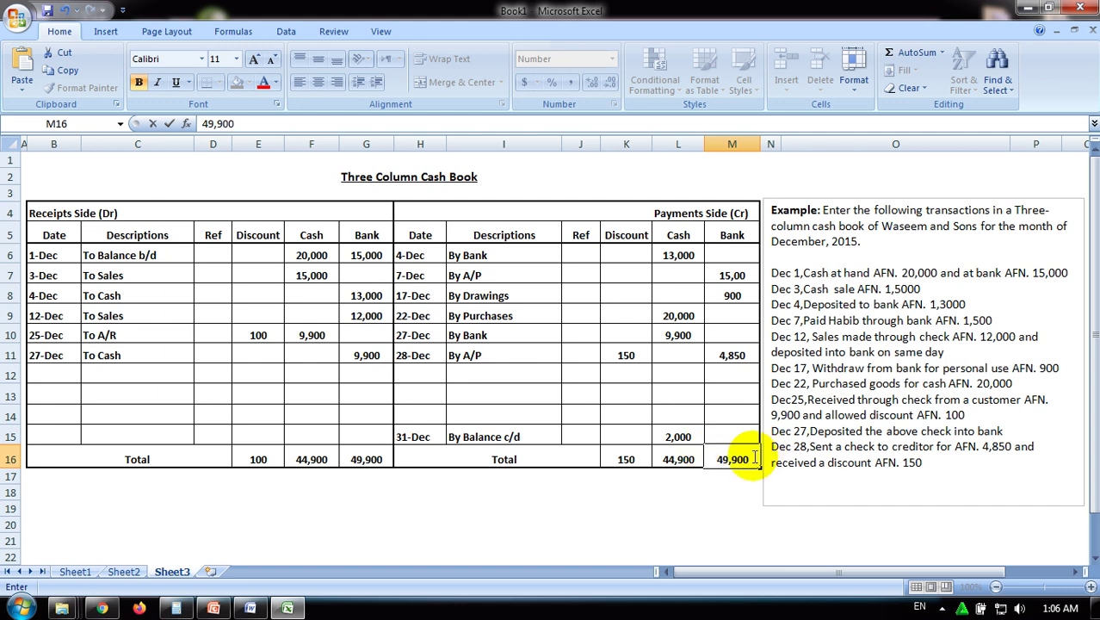
Step: Switch to Calculator and subtract the payments-side bank amounts from the bank total: 49900 - 1500 - 900 - 4850
{"action": "left_click", "coordinate": [731, 355]}
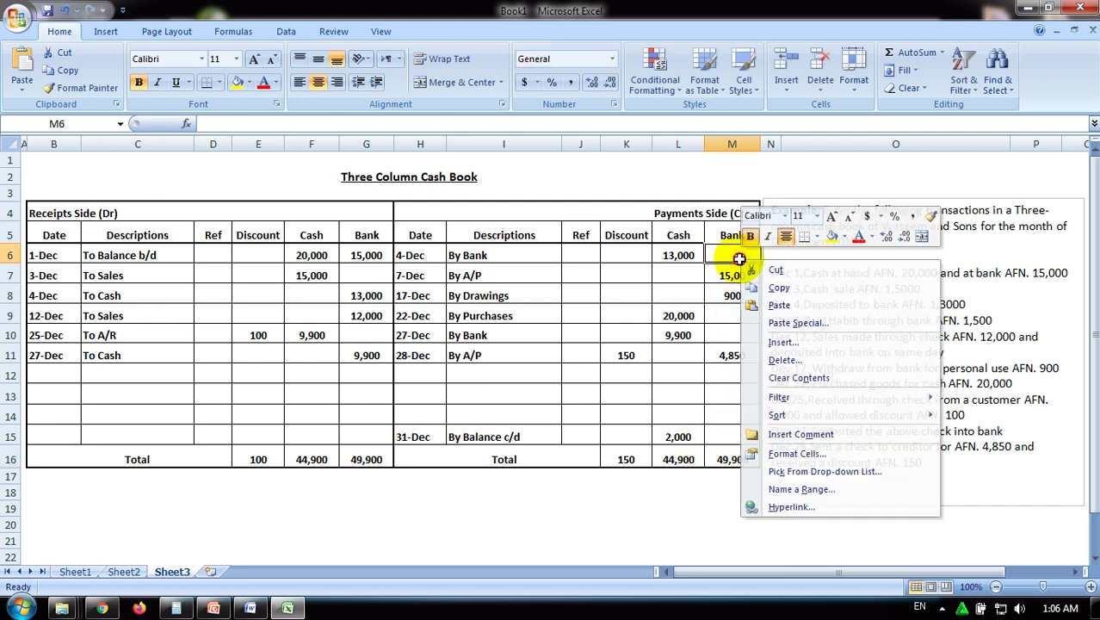
{"action": "left_click_drag", "start_coordinate": [733, 256], "coordinate": [732, 355]}
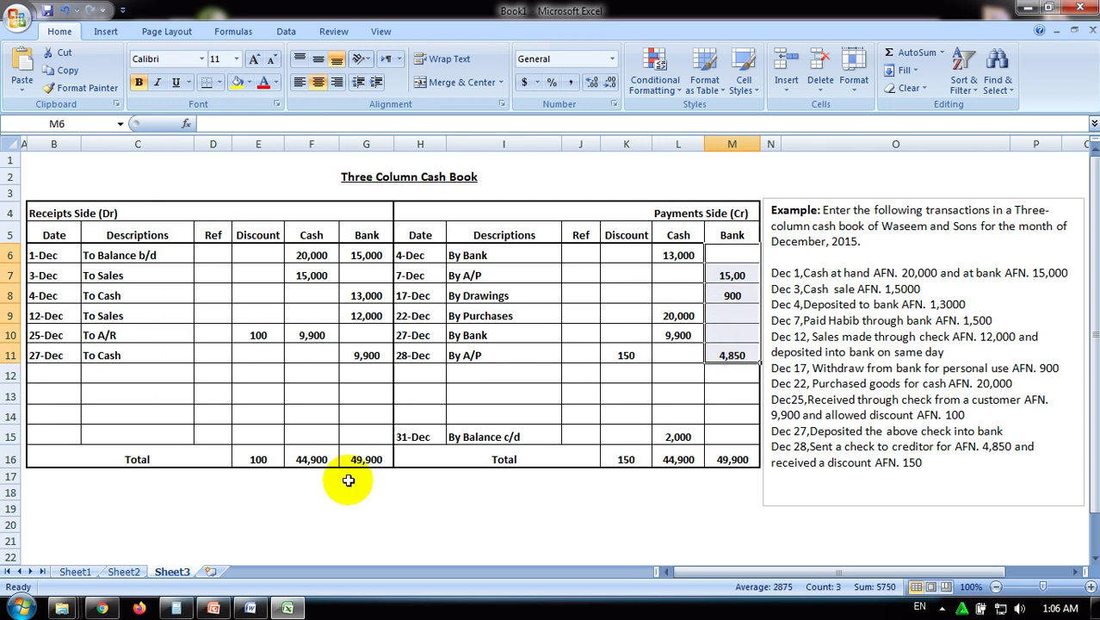
{"action": "left_click", "coordinate": [177, 608]}
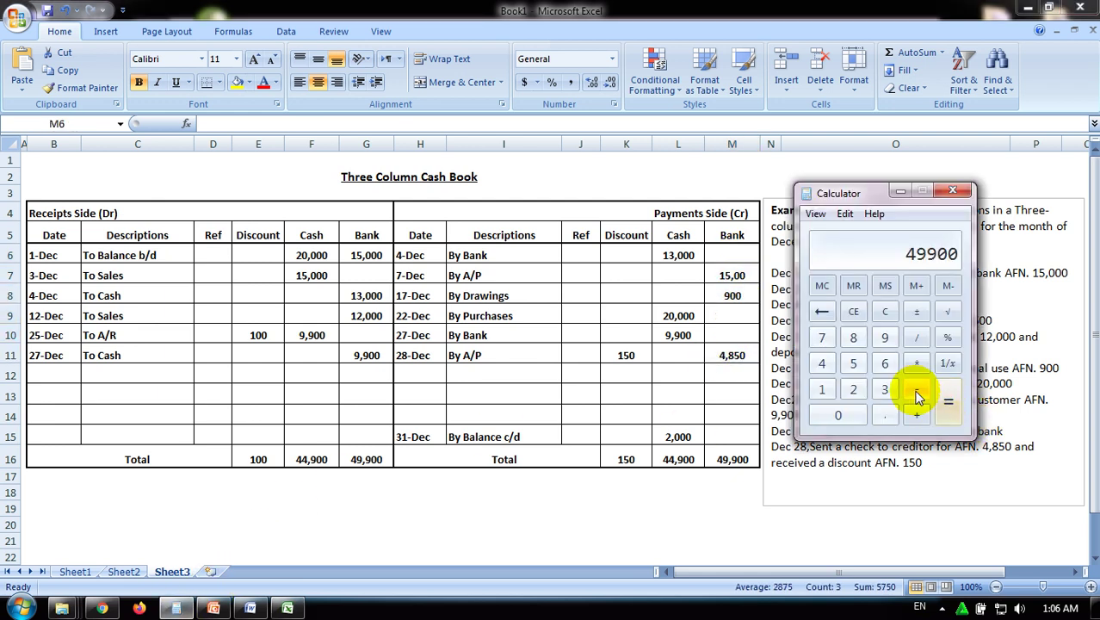
{"action": "left_click", "coordinate": [821, 389]}
{"action": "left_click", "coordinate": [853, 363]}
{"action": "double_click", "coordinate": [849, 419]}
{"action": "left_click", "coordinate": [917, 390]}
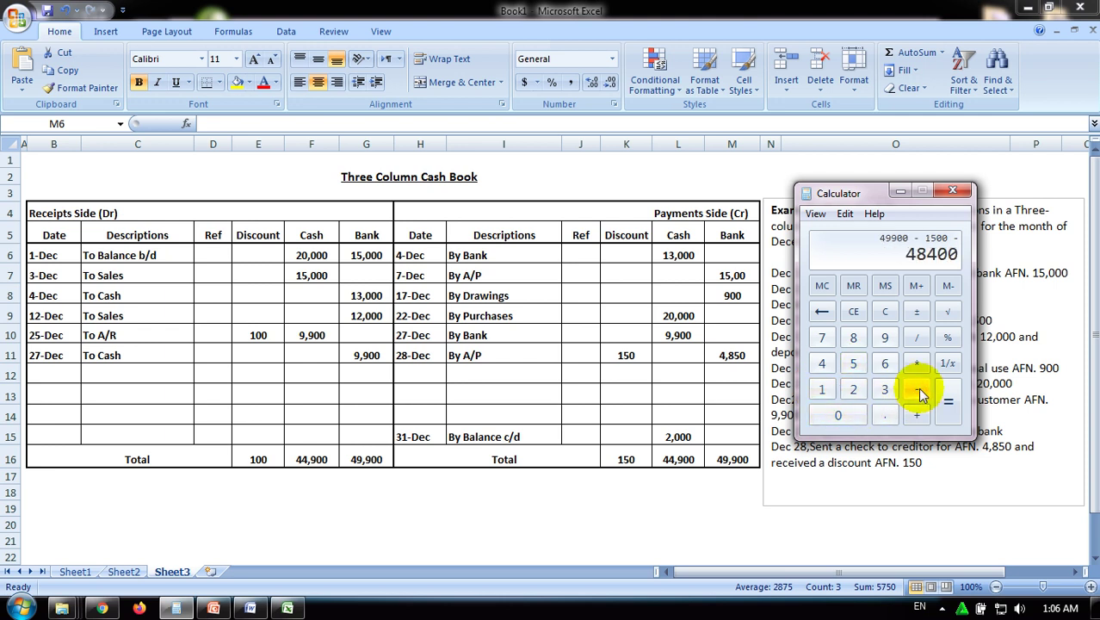
{"action": "left_click", "coordinate": [885, 338]}
{"action": "double_click", "coordinate": [848, 416]}
{"action": "left_click", "coordinate": [917, 392]}
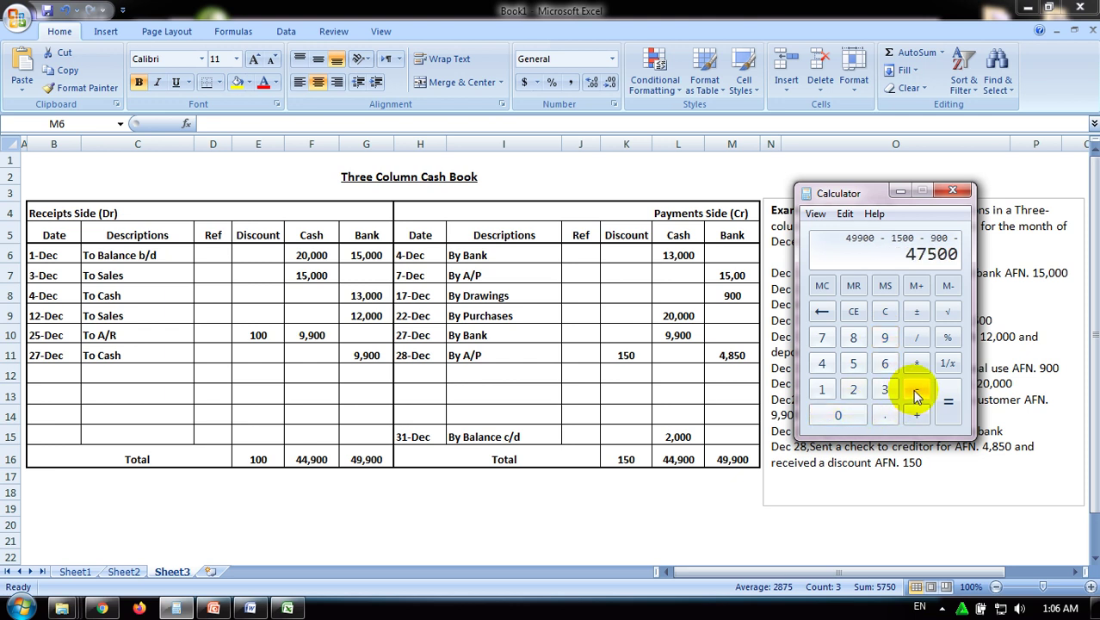
{"action": "left_click", "coordinate": [822, 365]}
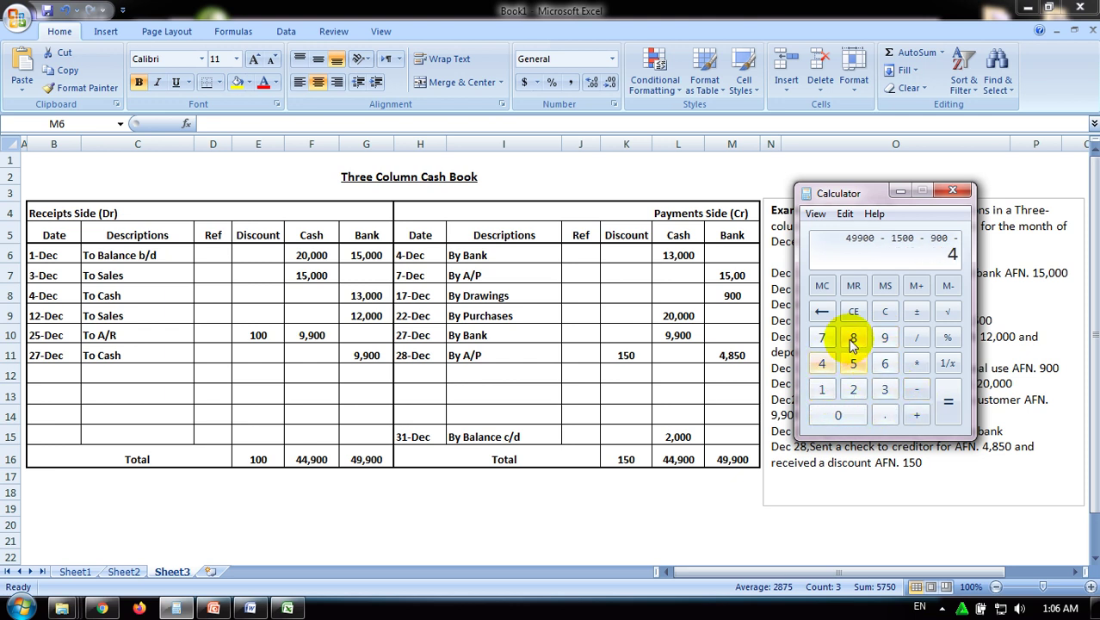
{"action": "left_click", "coordinate": [853, 340]}
{"action": "left_click", "coordinate": [851, 363]}
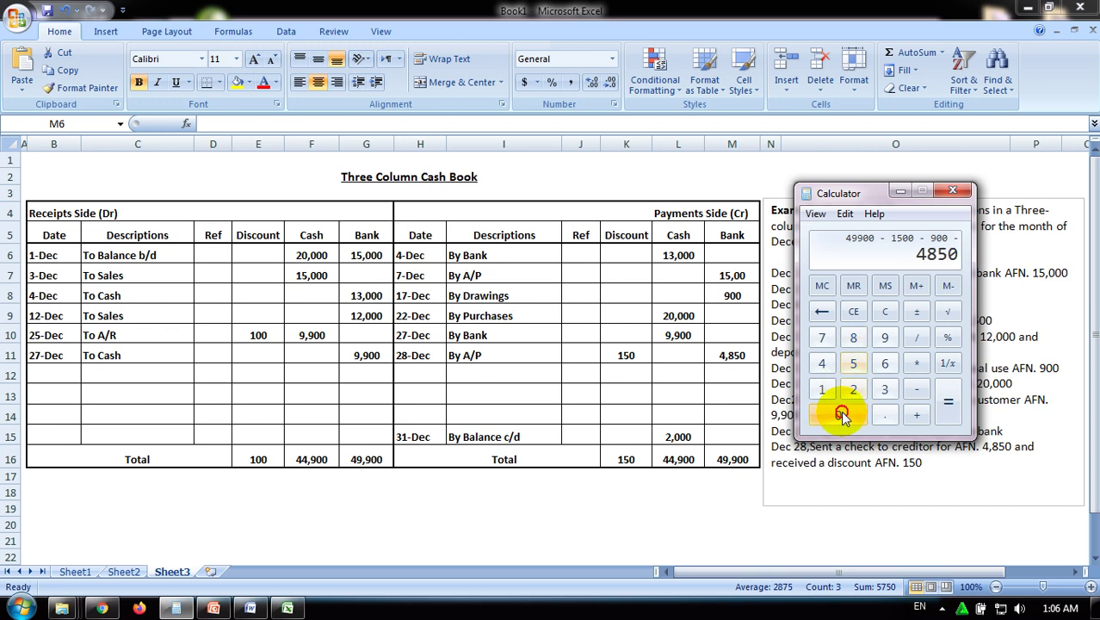
{"action": "left_click", "coordinate": [841, 416]}
{"action": "left_click", "coordinate": [948, 401]}
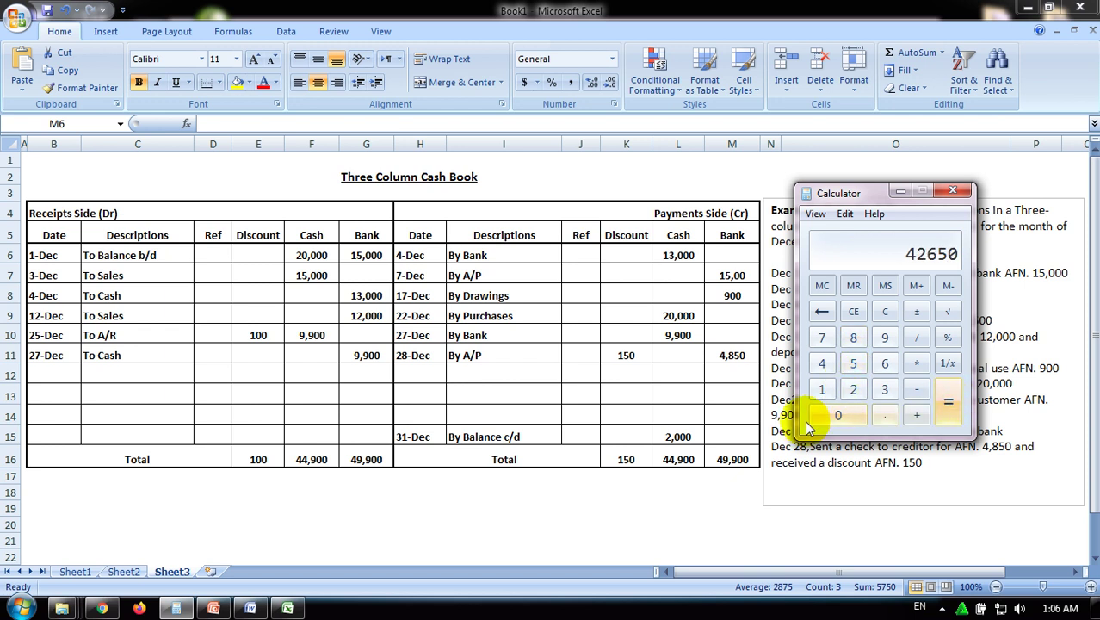
Step: Enter 42650 as the closing bank balance in the "By Balance c/d" row and check it against Calculator
{"action": "left_click", "coordinate": [735, 432]}
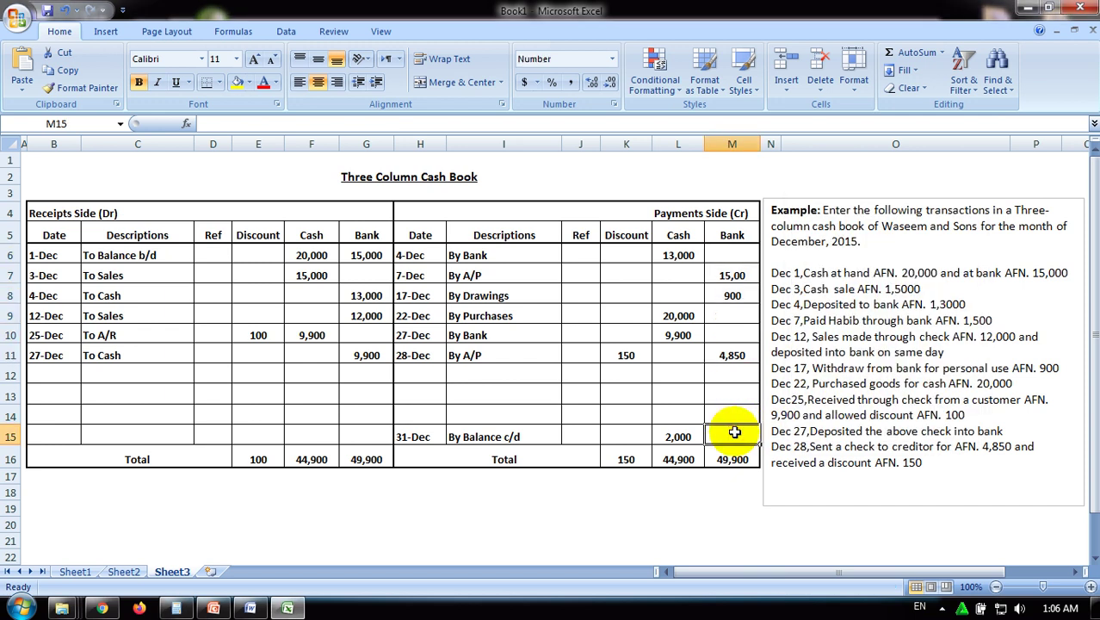
{"action": "type", "text": "42650"}
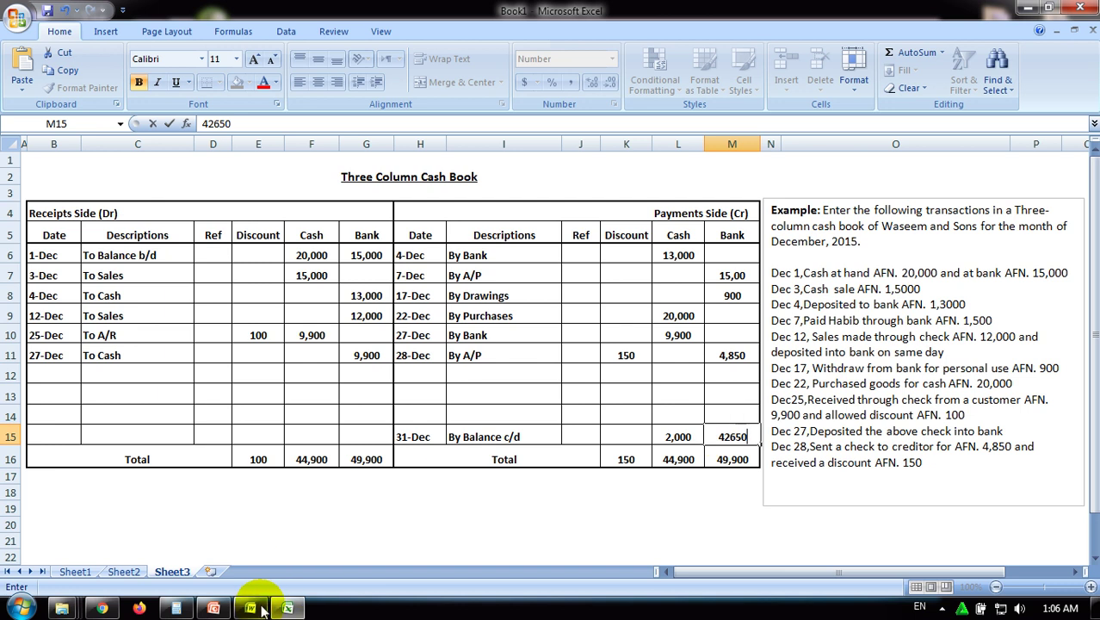
{"action": "left_click", "coordinate": [181, 607]}
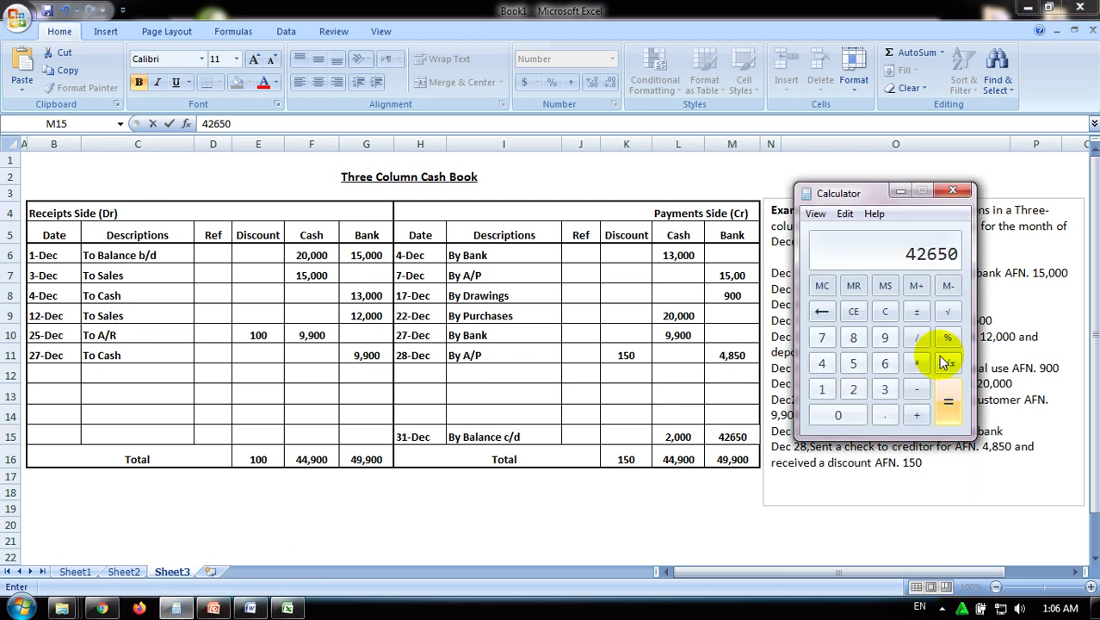
{"action": "left_click", "coordinate": [901, 191]}
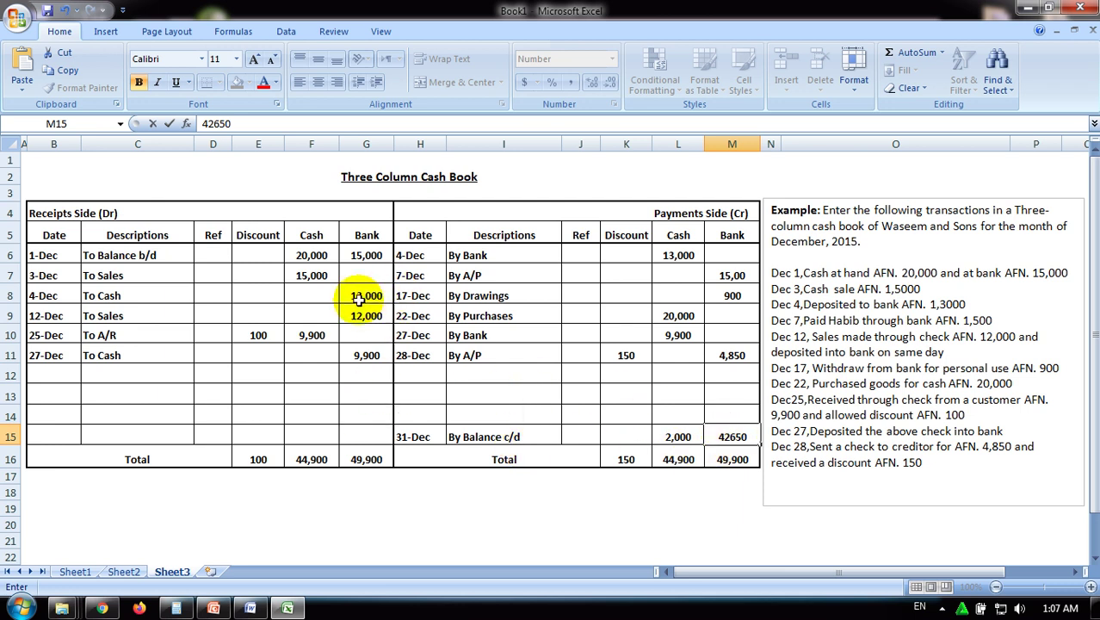
Step: Review the bank amounts, the bank total, both closing balances and the opening "To Balance b/d" row
{"action": "left_click_drag", "start_coordinate": [370, 256], "coordinate": [365, 354]}
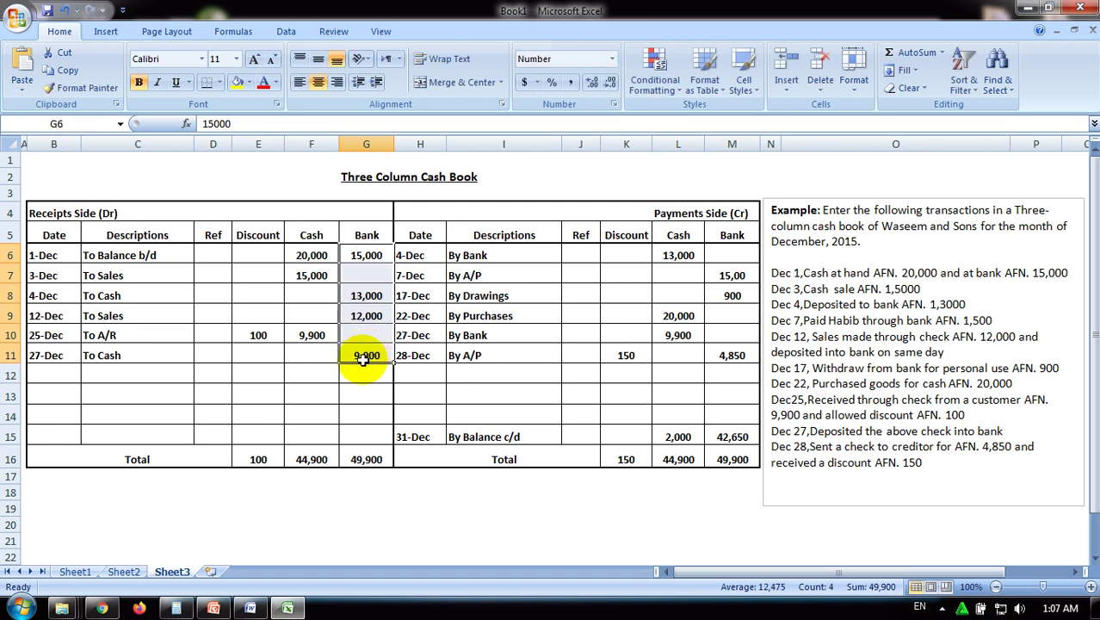
{"action": "left_click", "coordinate": [360, 462]}
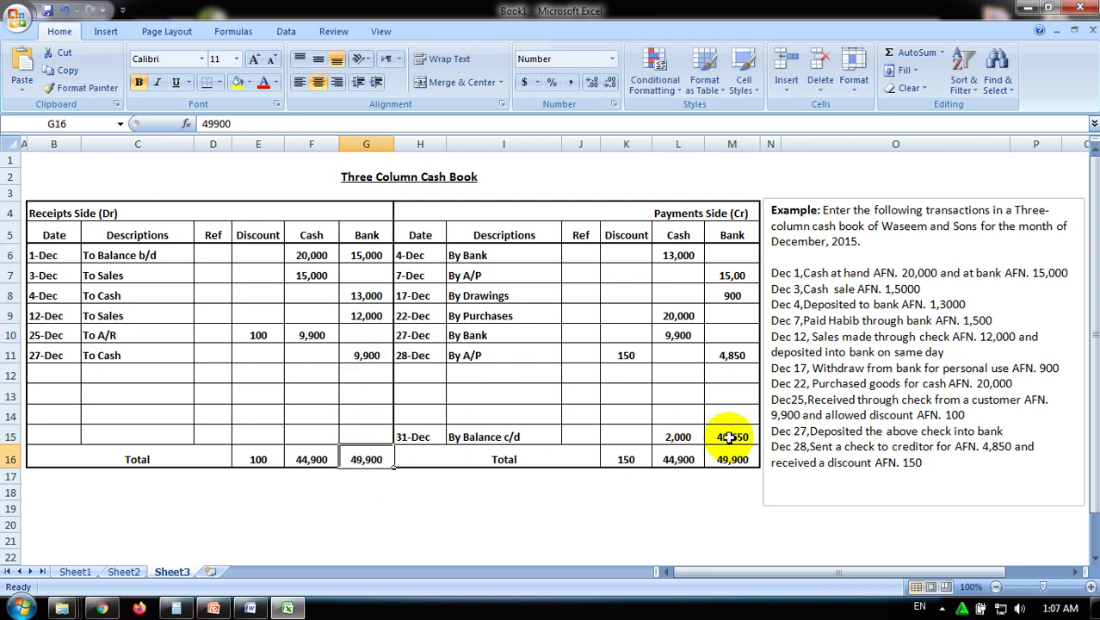
{"action": "left_click_drag", "start_coordinate": [732, 356], "coordinate": [746, 276]}
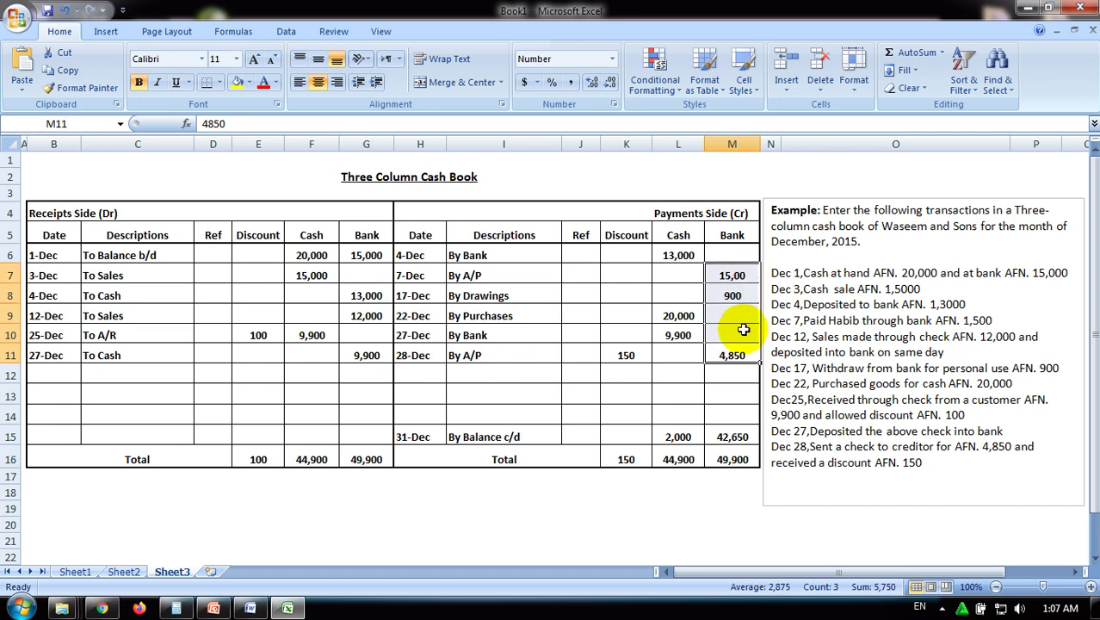
{"action": "left_click", "coordinate": [734, 439]}
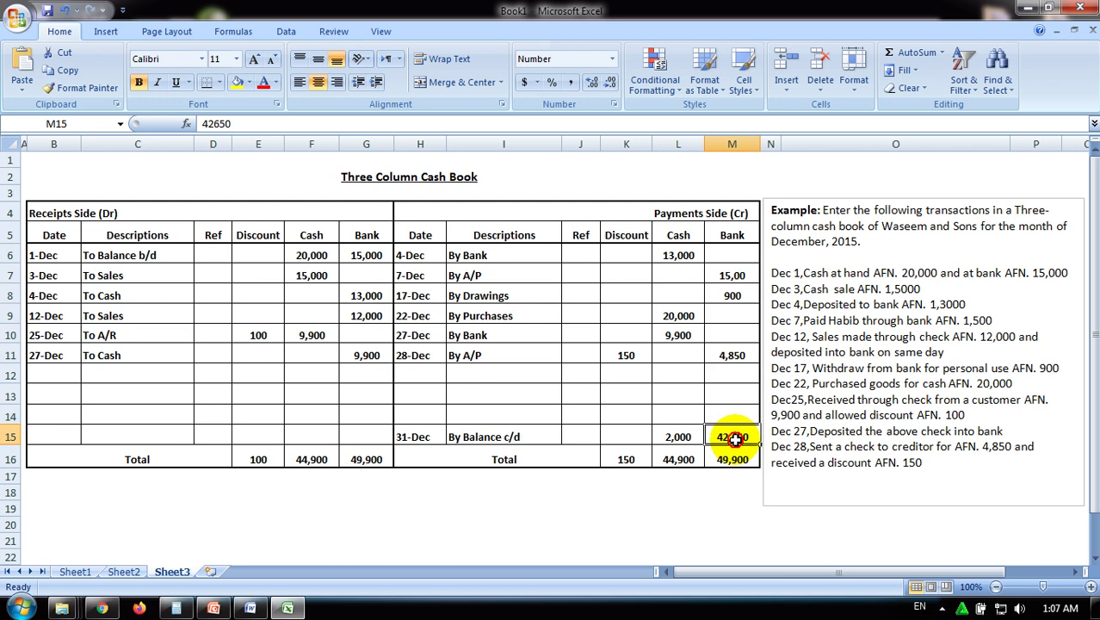
{"action": "left_click", "coordinate": [679, 438]}
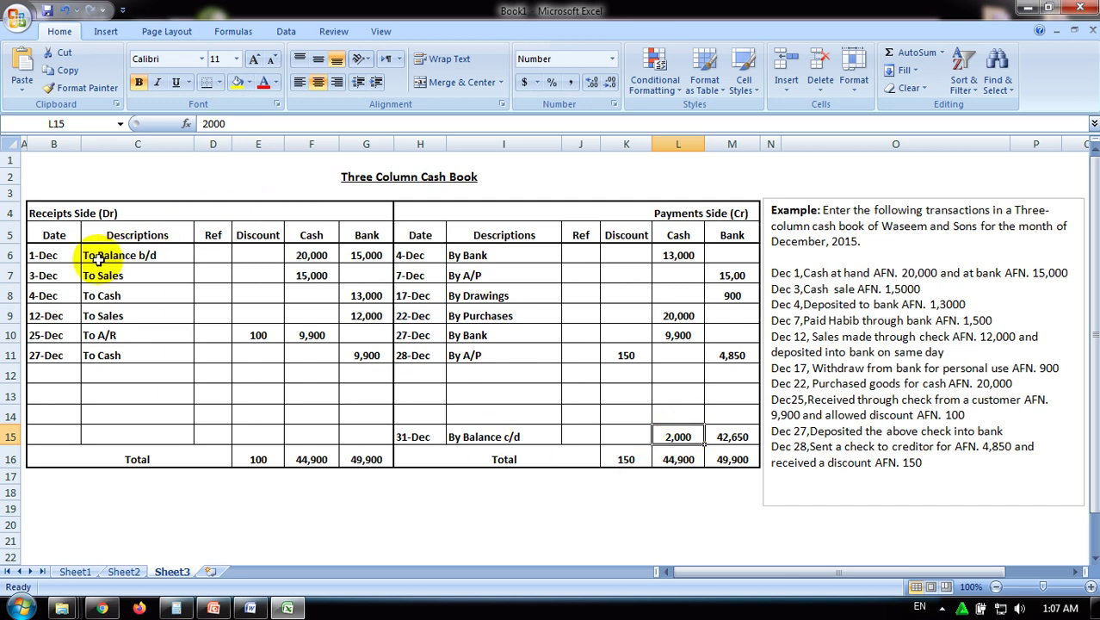
{"action": "left_click_drag", "start_coordinate": [60, 252], "coordinate": [366, 255]}
{"action": "left_click", "coordinate": [476, 504]}
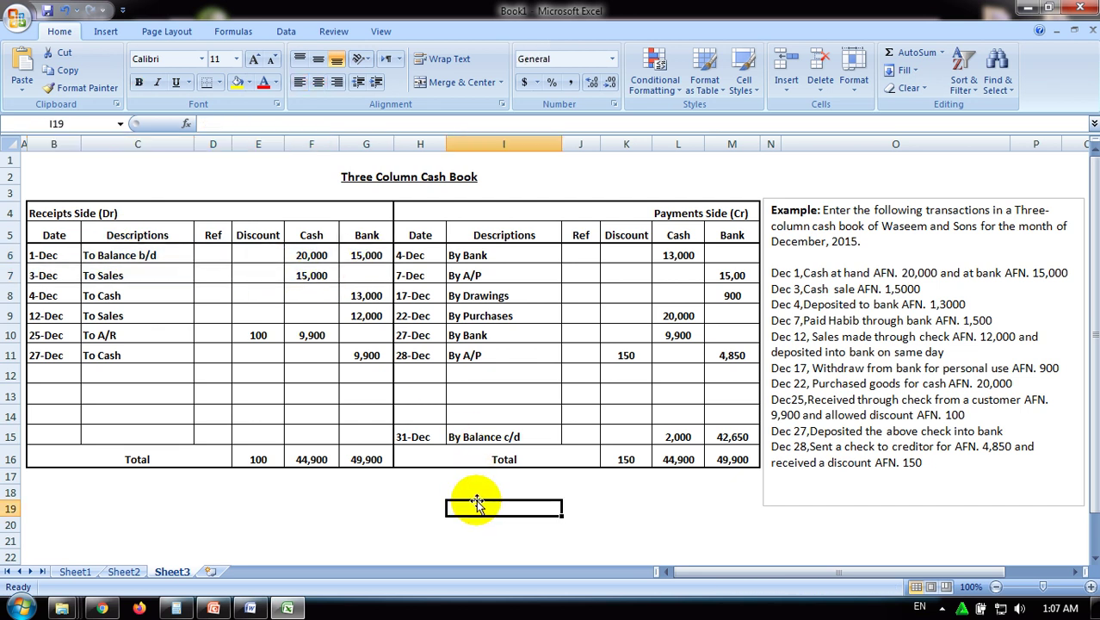